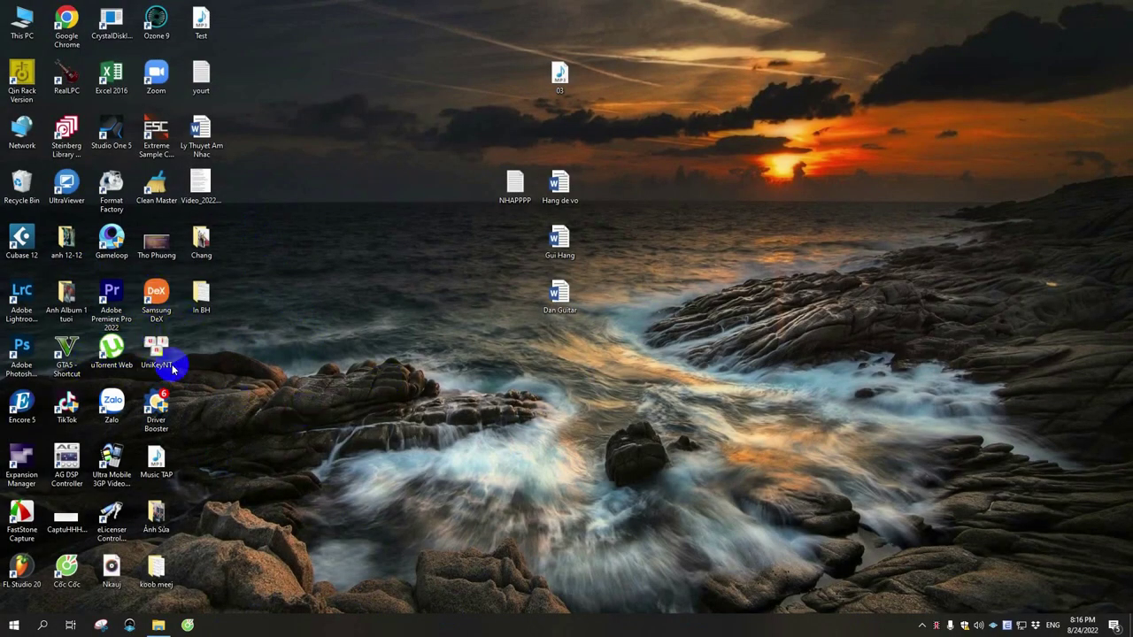
# Step: Launch Premiere Pro and create a new project named 'Nkauj Karaoke 2022', replacing the existing one
pyautogui.doubleClick(120, 292)
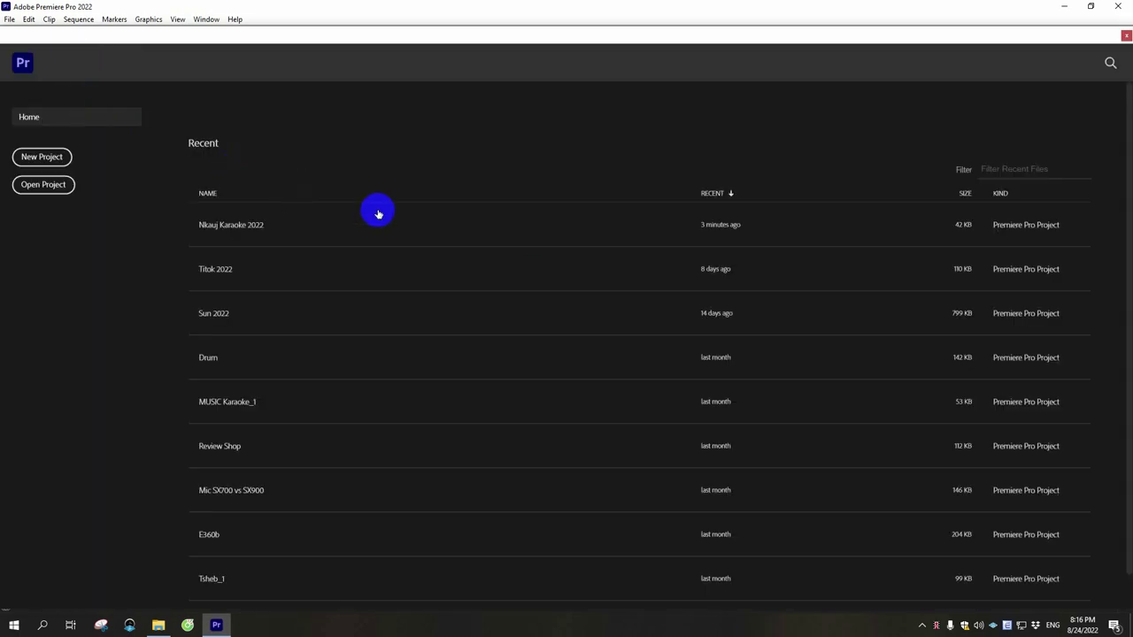
pyautogui.click(41, 156)
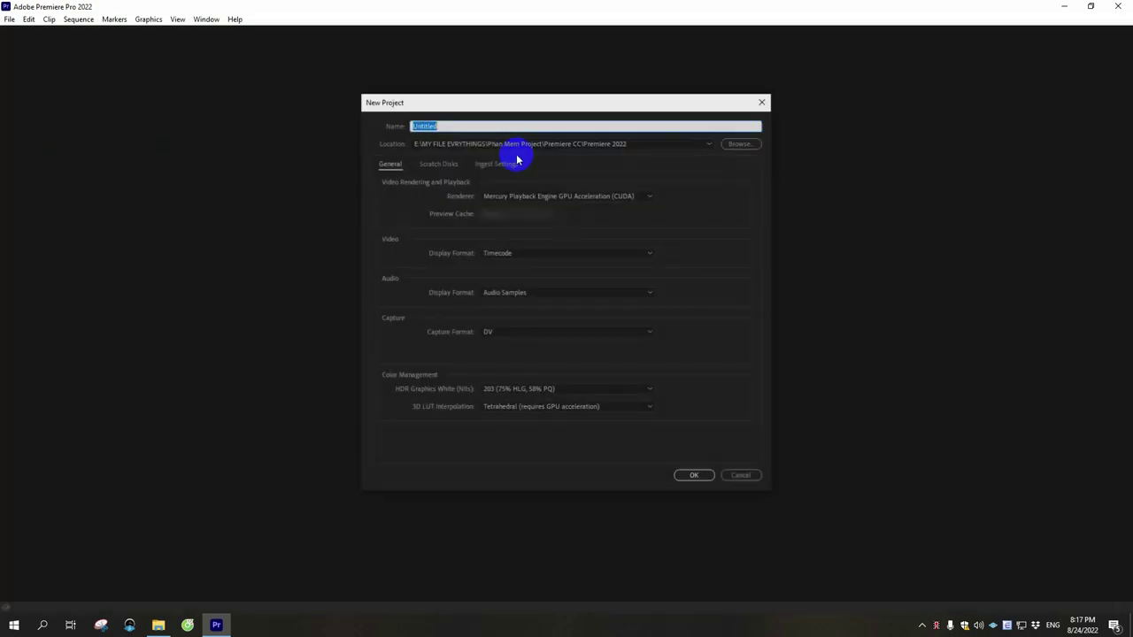
pyautogui.press('BackSpace')
pyautogui.write('Nkauj Karaoke 2022')
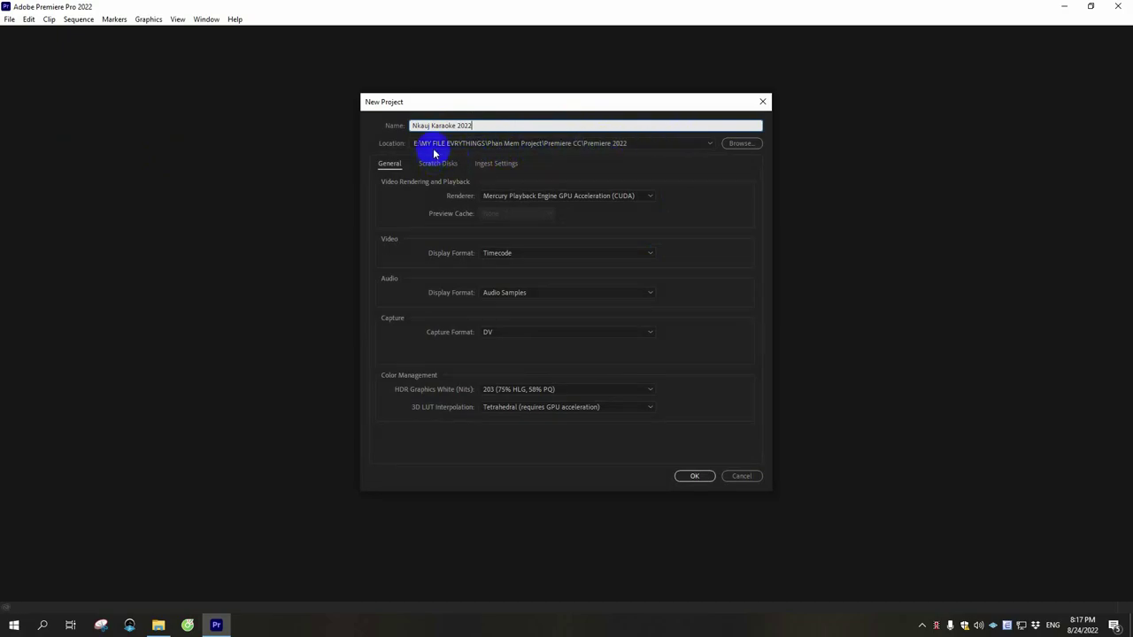
pyautogui.click(598, 145)
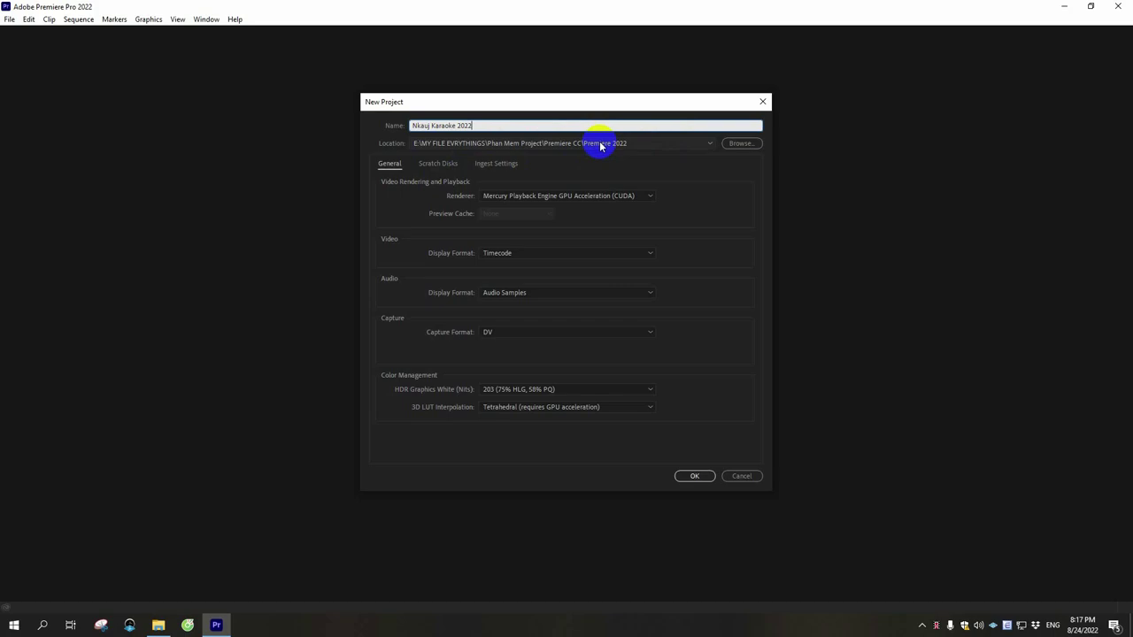
pyautogui.click(694, 478)
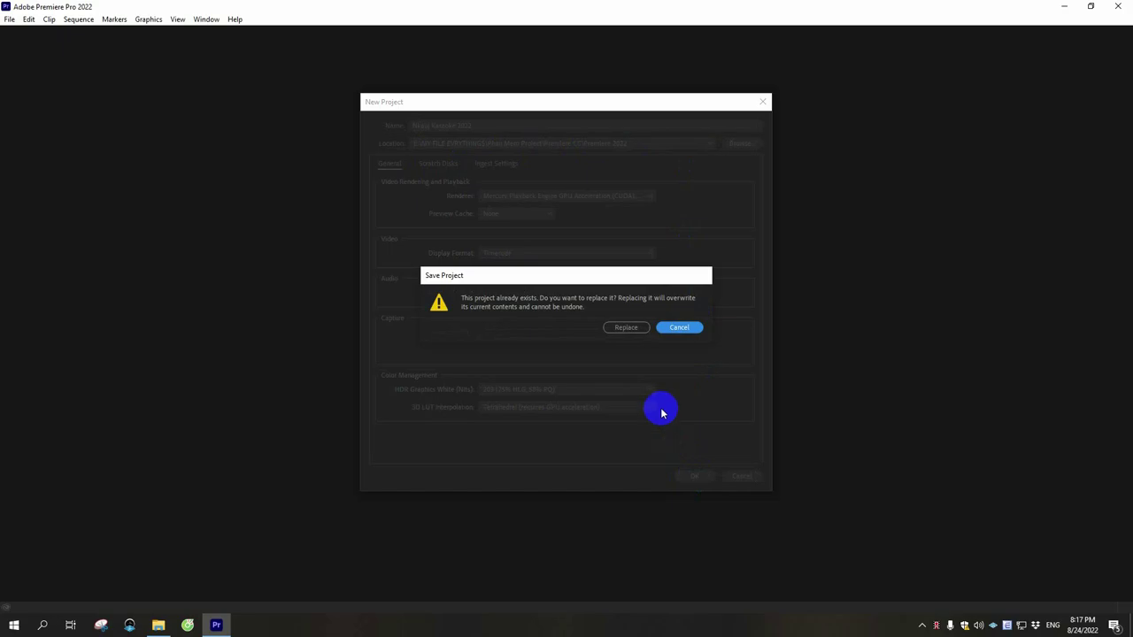
pyautogui.click(628, 328)
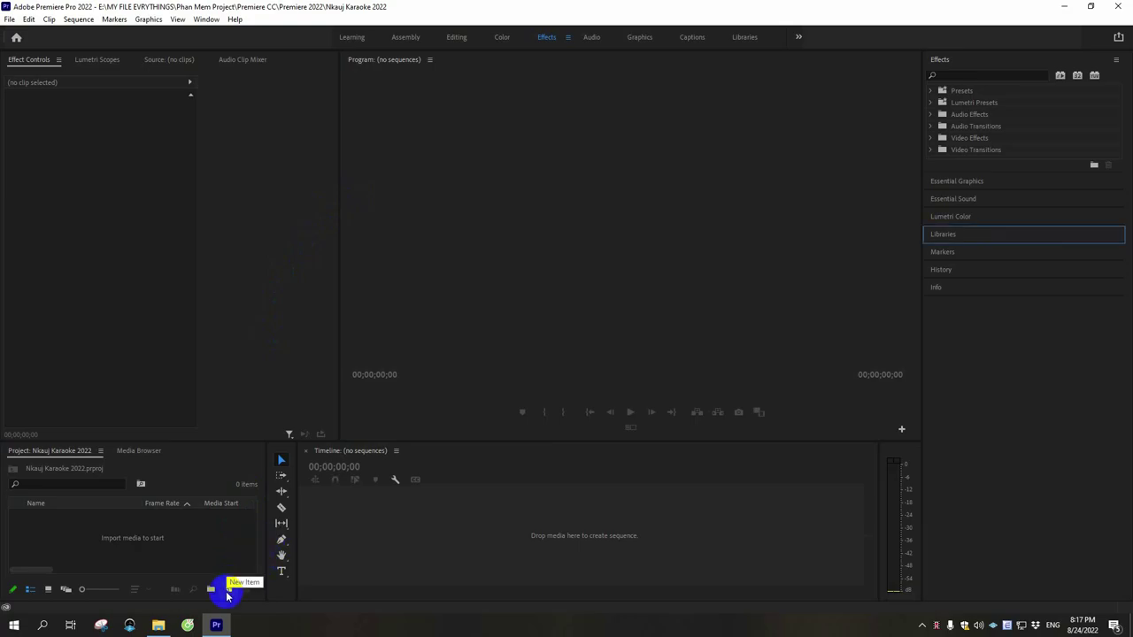
# Step: Create a new AVCHD 1080p30 sequence named 'Nkauj Karaoke 2022'
pyautogui.click(226, 595)
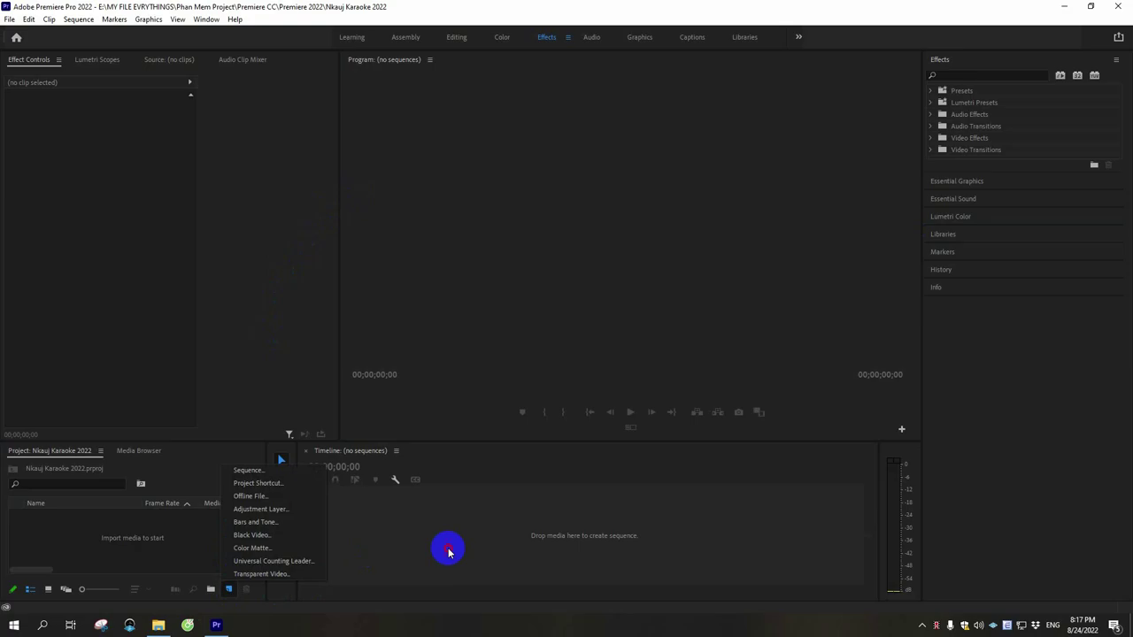
pyautogui.click(355, 548)
pyautogui.moveTo(267, 541); pyautogui.dragTo(279, 528)
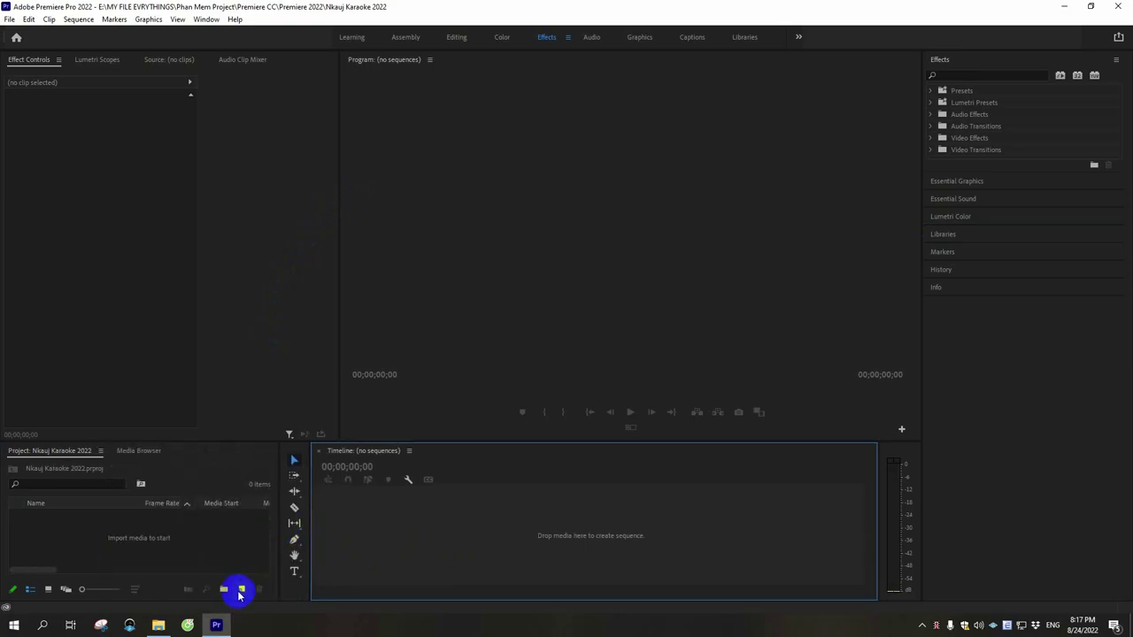
pyautogui.click(241, 589)
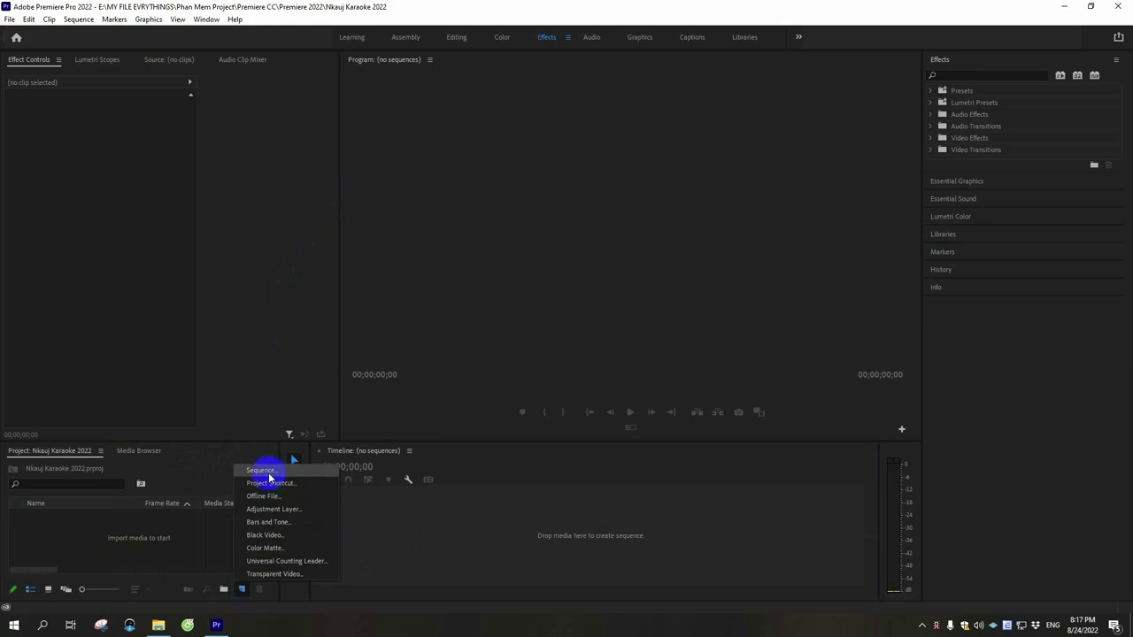
pyautogui.click(280, 477)
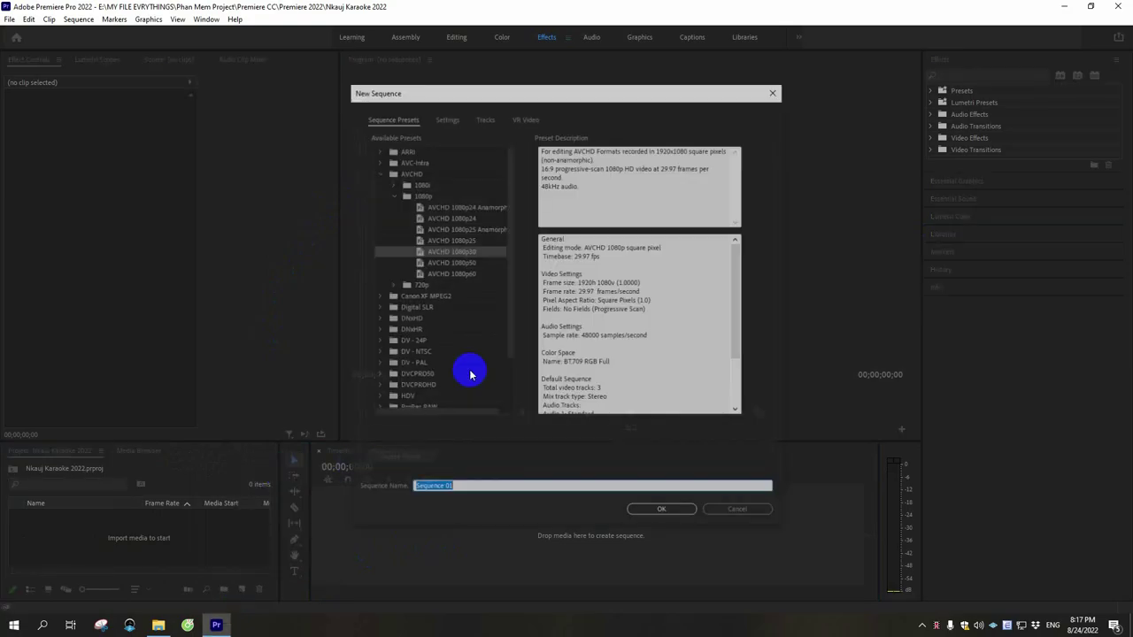
pyautogui.click(469, 263)
pyautogui.click(461, 253)
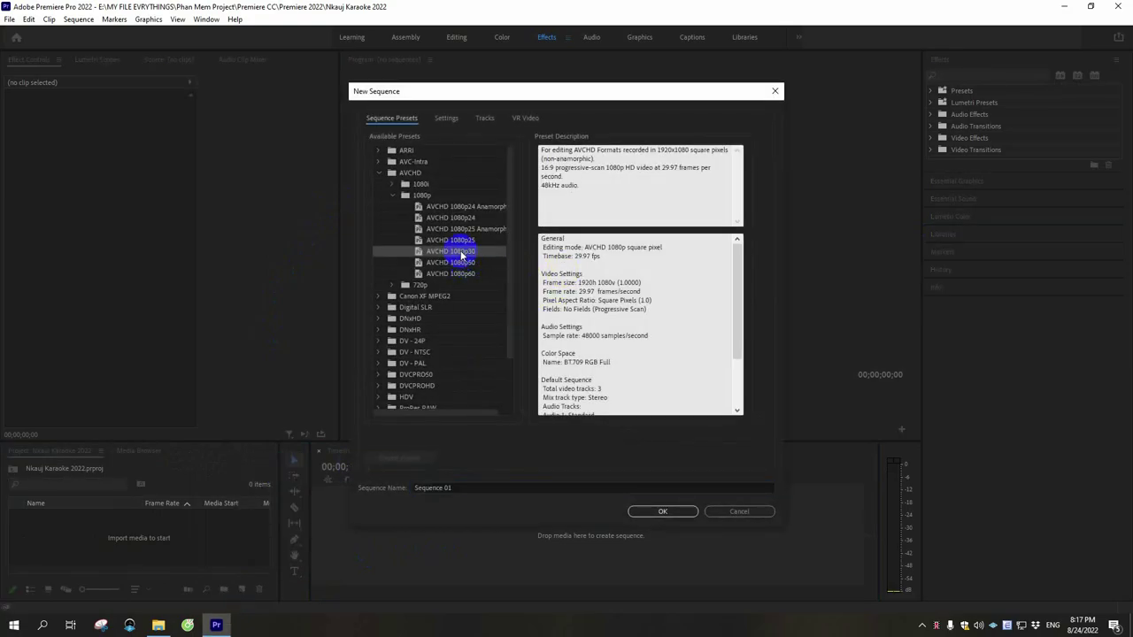
pyautogui.click(472, 263)
pyautogui.click(476, 255)
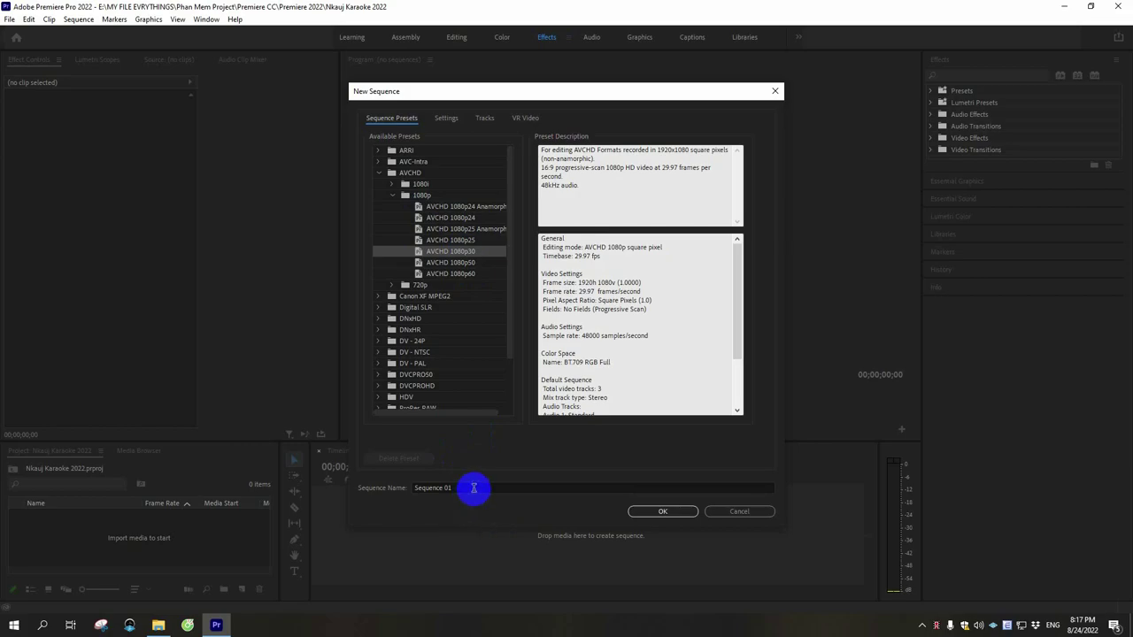
pyautogui.moveTo(474, 488); pyautogui.dragTo(342, 488)
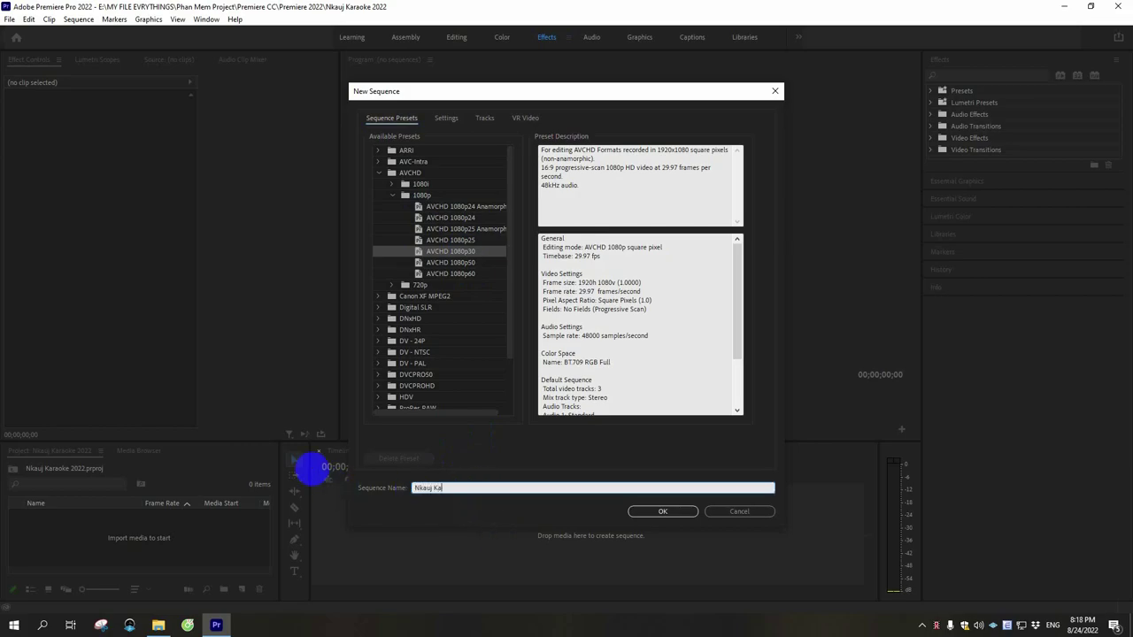
pyautogui.write('Nkauj Karaoke 2022')
pyautogui.press('Return')
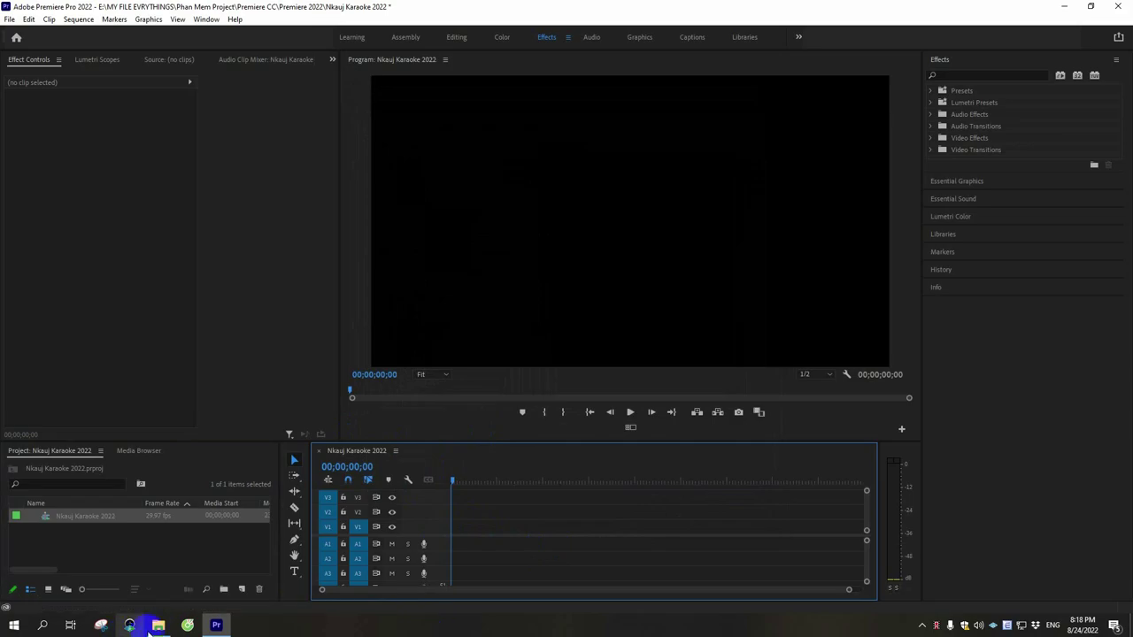
# Step: Drag the _ANH5624 photo from the Thanh vs Du folder onto V1 and lengthen the clip
pyautogui.click(157, 625)
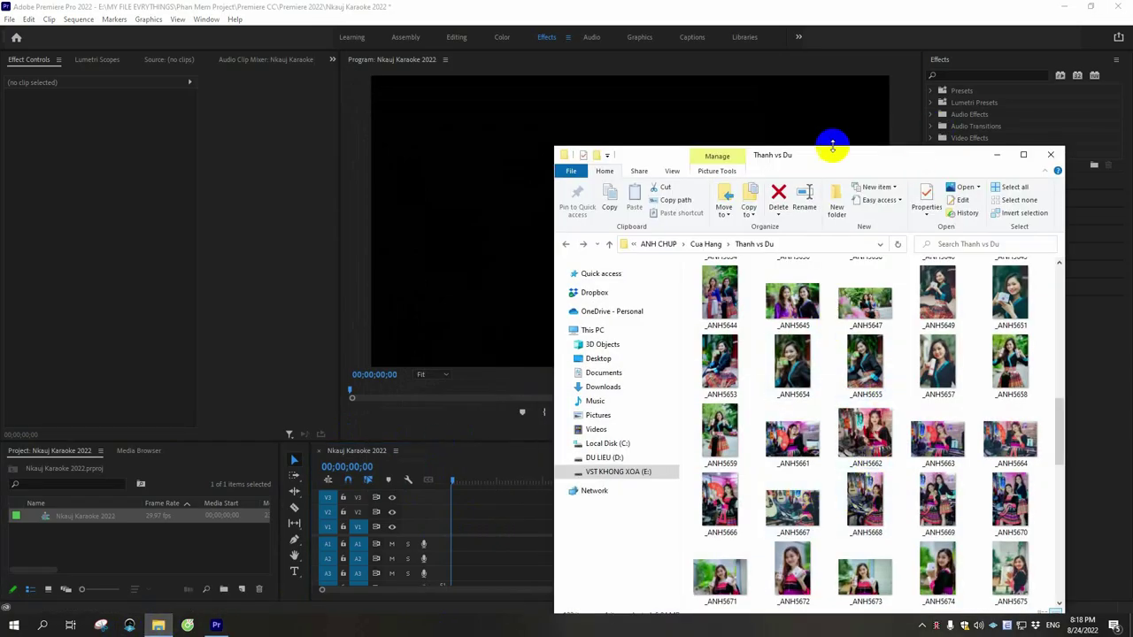
pyautogui.moveTo(825, 164); pyautogui.dragTo(818, 94)
pyautogui.scroll(-3, 832, 257)
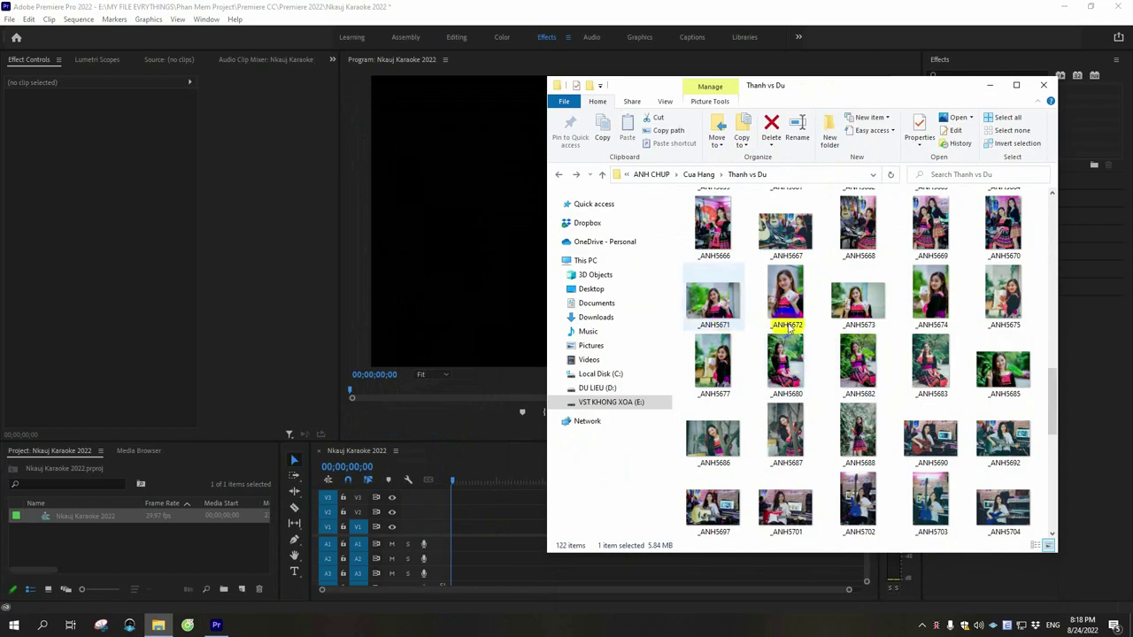
pyautogui.scroll(3, 836, 338)
pyautogui.scroll(3, 827, 265)
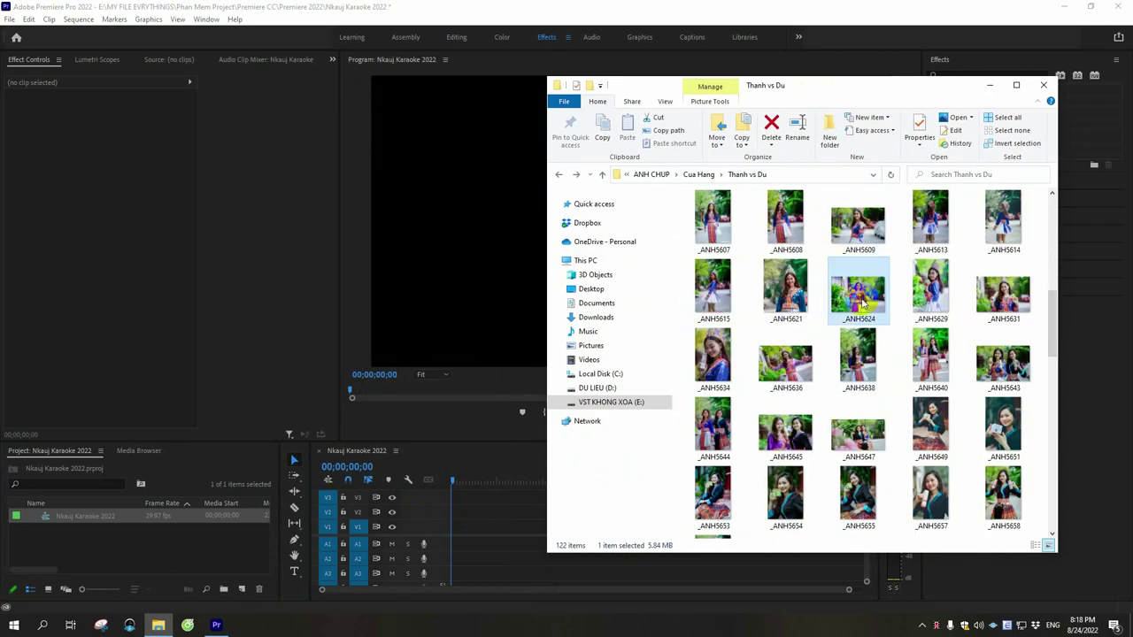
pyautogui.moveTo(858, 301); pyautogui.dragTo(476, 526)
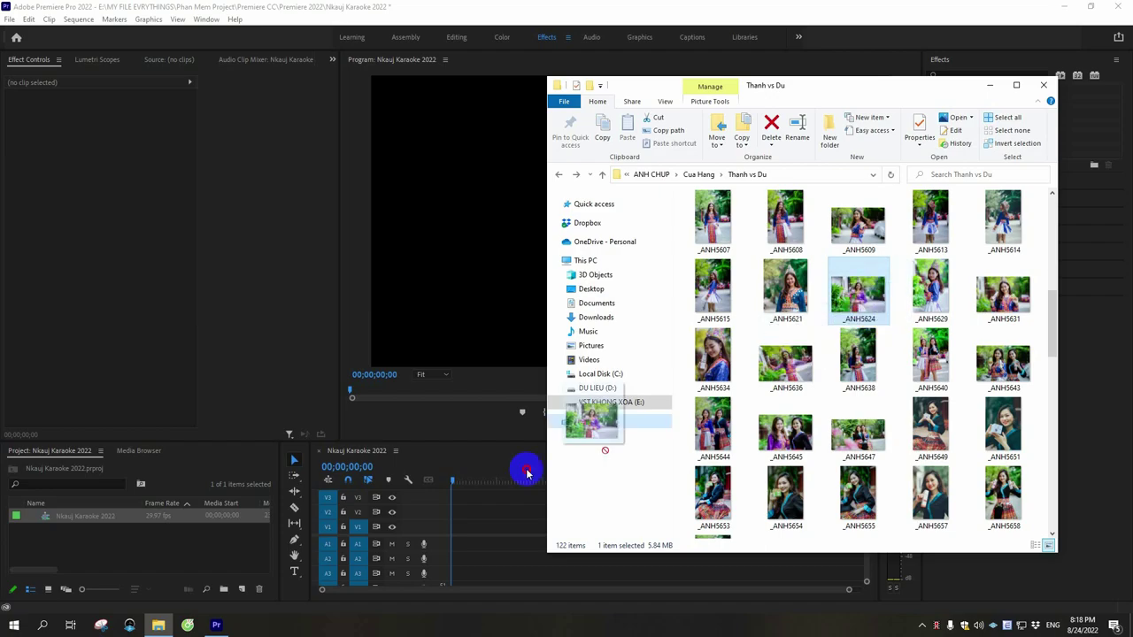
pyautogui.moveTo(476, 526)
pyautogui.mouseDown()
pyautogui.moveTo(466, 531)
pyautogui.moveTo(766, 513)
pyautogui.mouseUp()
pyautogui.click(652, 526)
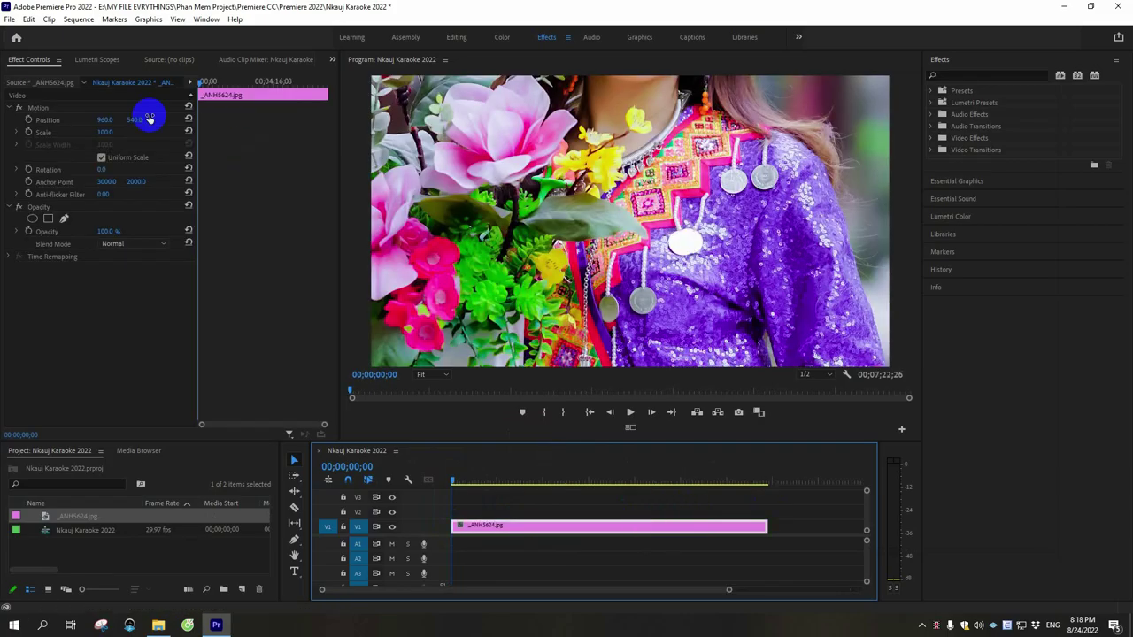
# Step: Scale the photo to 33% and lower it within the frame
pyautogui.moveTo(104, 132); pyautogui.dragTo(67, 135)
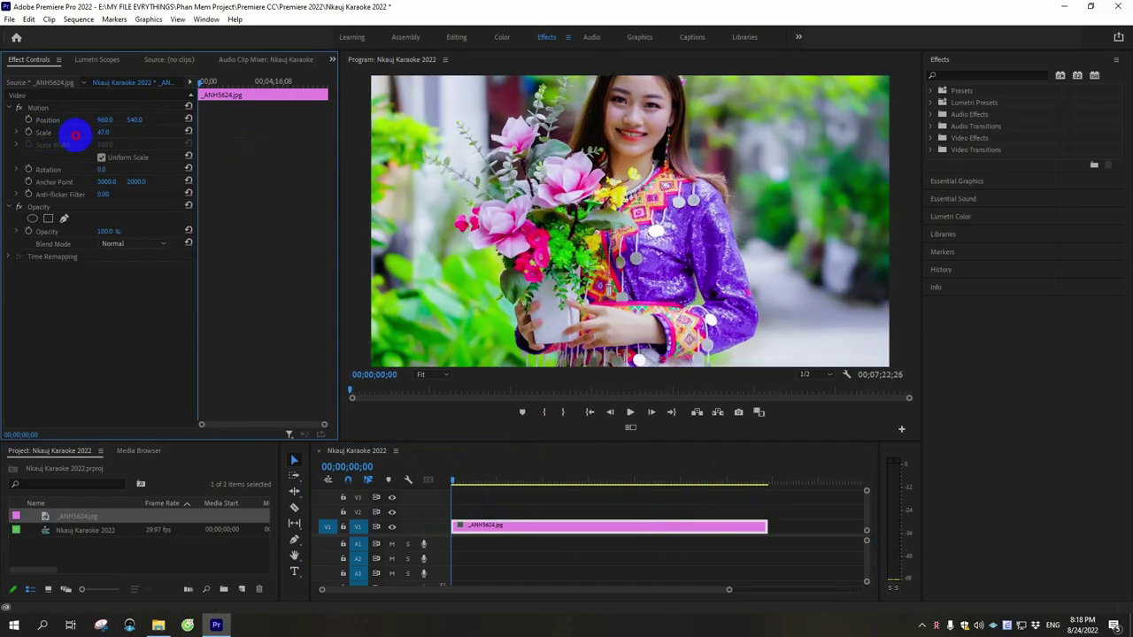
pyautogui.moveTo(134, 119)
pyautogui.mouseDown()
pyautogui.moveTo(187, 124)
pyautogui.moveTo(168, 119)
pyautogui.mouseUp()
pyautogui.click(508, 509)
# Step: Add the 03 song from the Desktop to A1 and trim the photo to its length
pyautogui.click(158, 625)
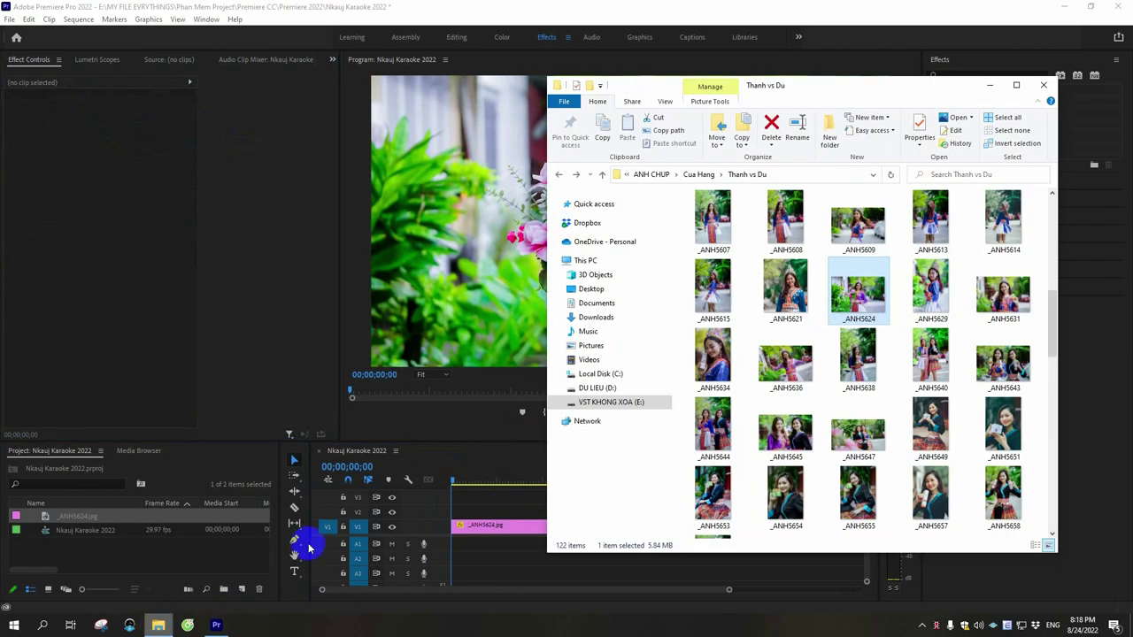
pyautogui.click(596, 292)
pyautogui.click(714, 286)
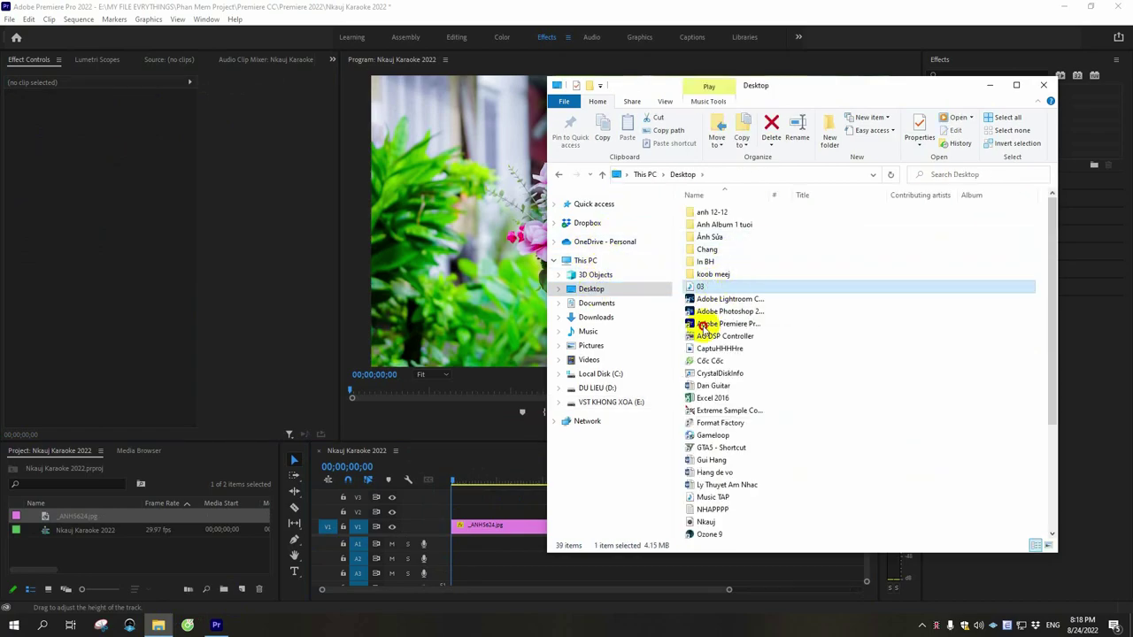
pyautogui.moveTo(701, 286); pyautogui.dragTo(451, 544)
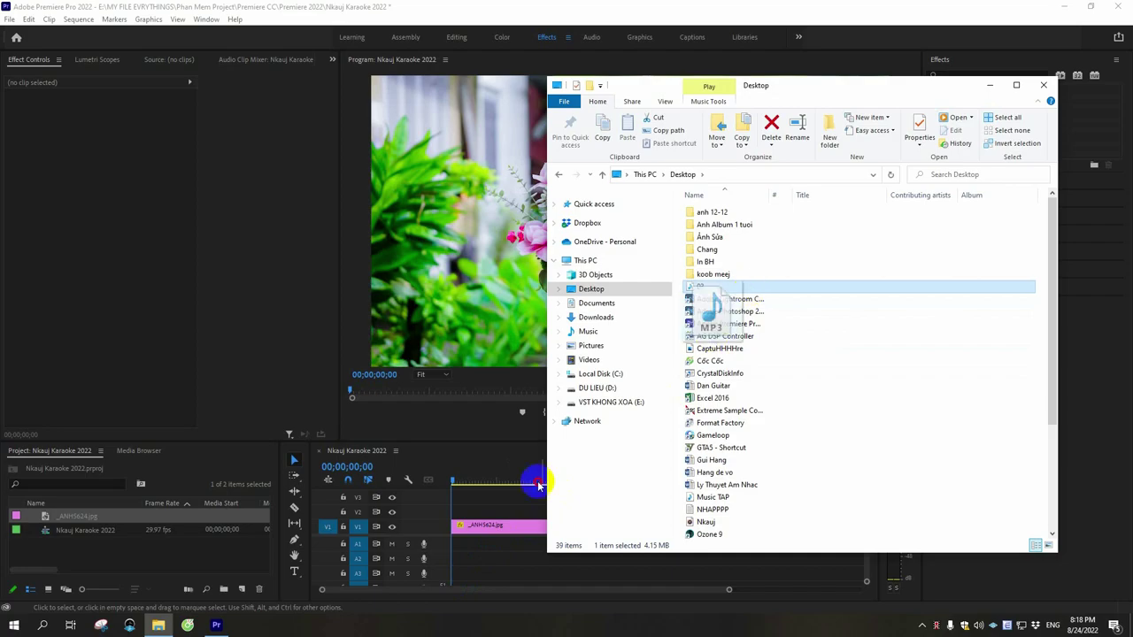
pyautogui.click(467, 478)
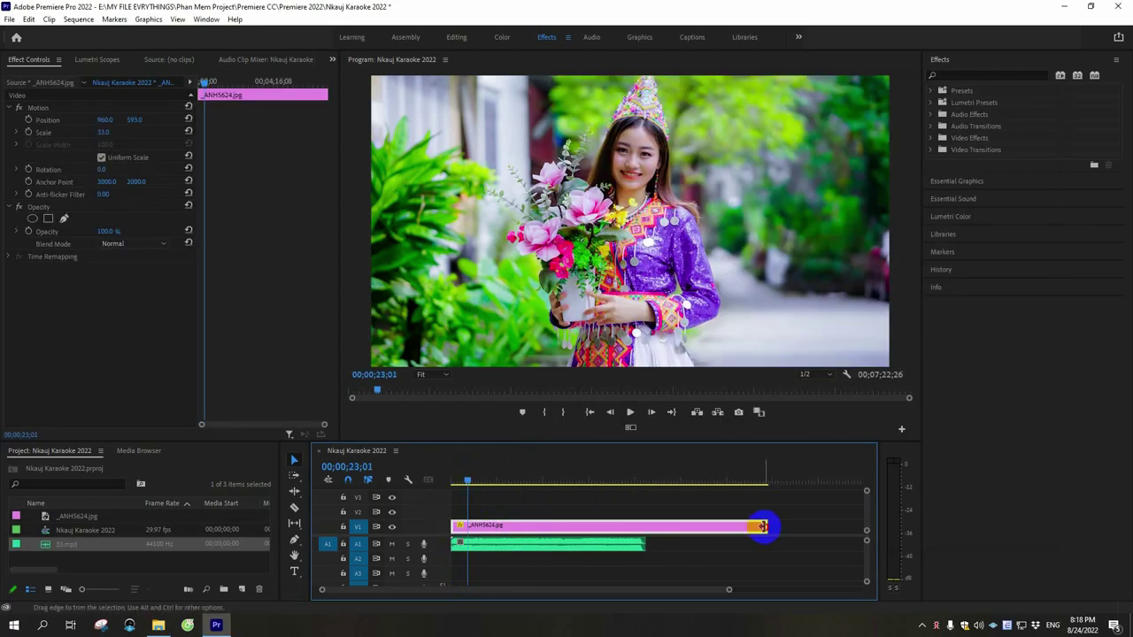
pyautogui.moveTo(766, 527)
pyautogui.mouseDown()
pyautogui.moveTo(622, 529)
pyautogui.moveTo(645, 528)
pyautogui.mouseUp()
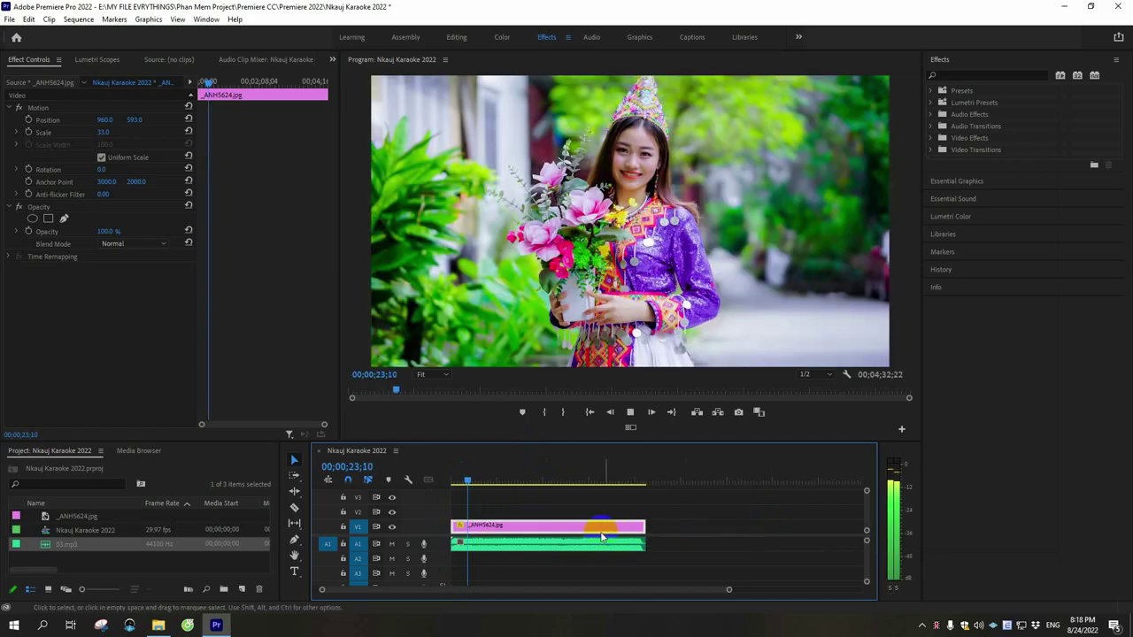
# Step: Play the sequence from near the start, jumping ahead to about 20 seconds
pyautogui.scroll(3, 521, 502)
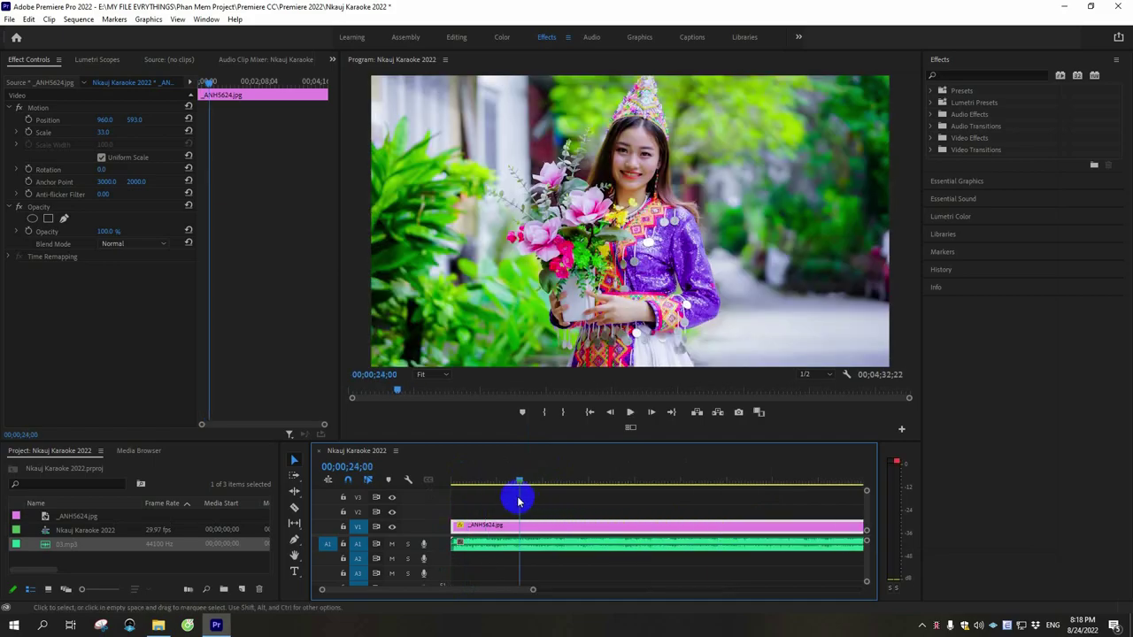
pyautogui.moveTo(500, 482); pyautogui.dragTo(483, 481)
pyautogui.press('space')
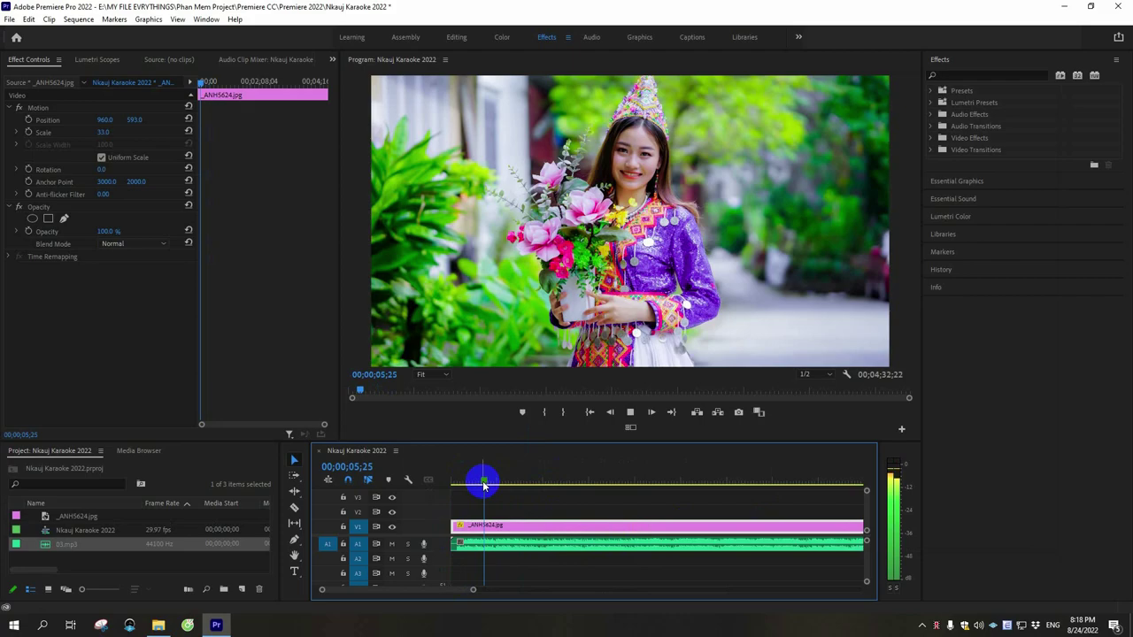
pyautogui.click(564, 472)
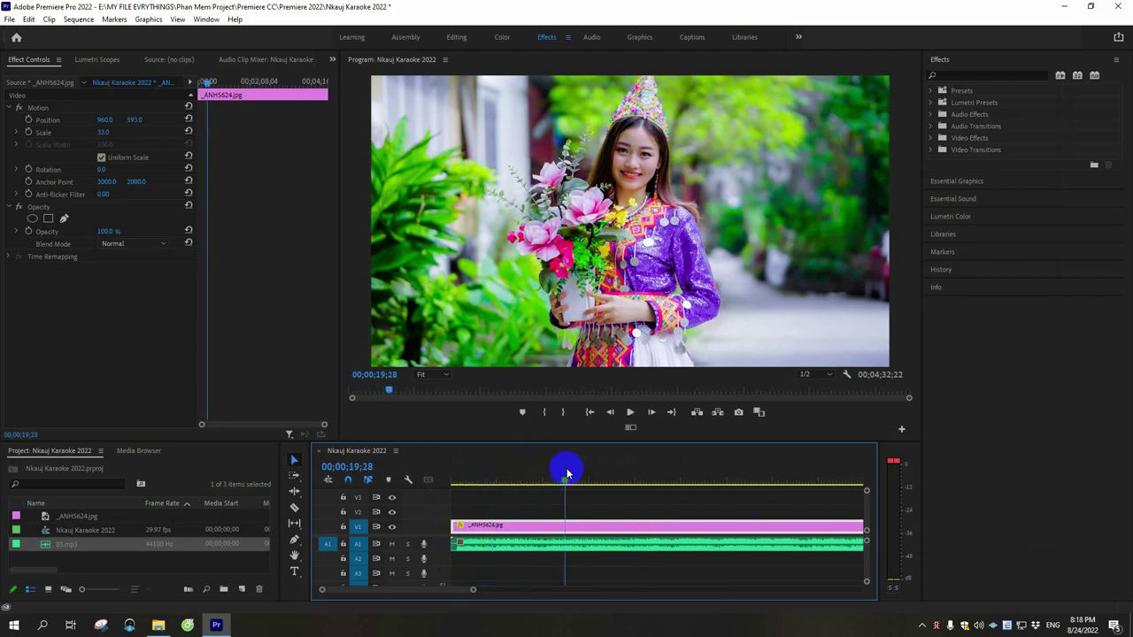
pyautogui.scroll(-3, 585, 474)
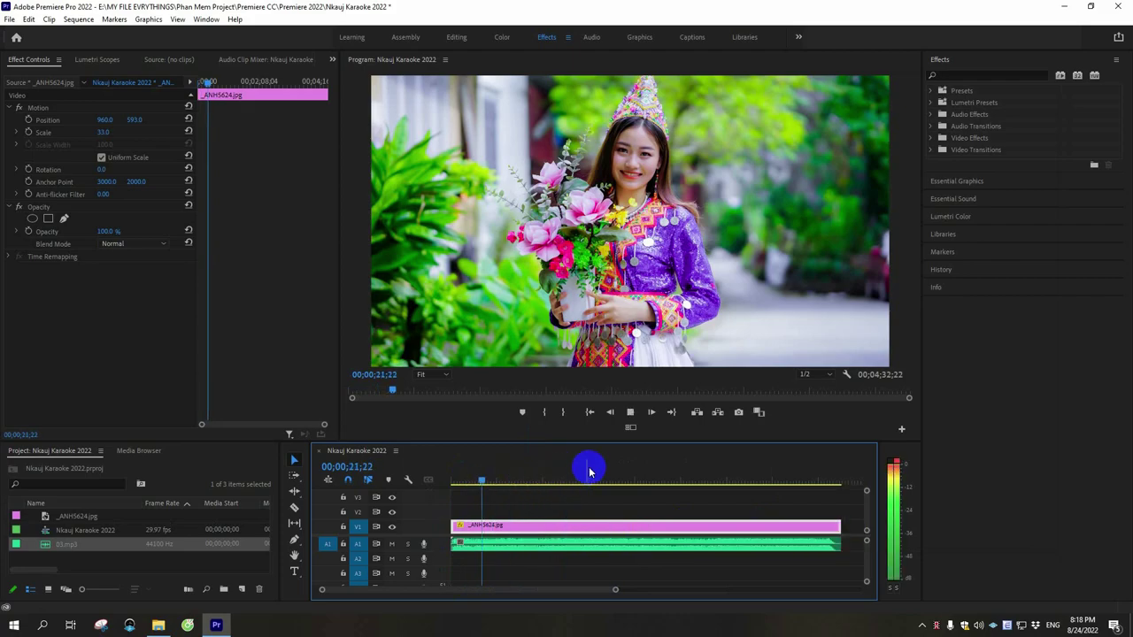
# Step: Select and deselect the photo clip, then open and close a File Explorer window
pyautogui.click(525, 505)
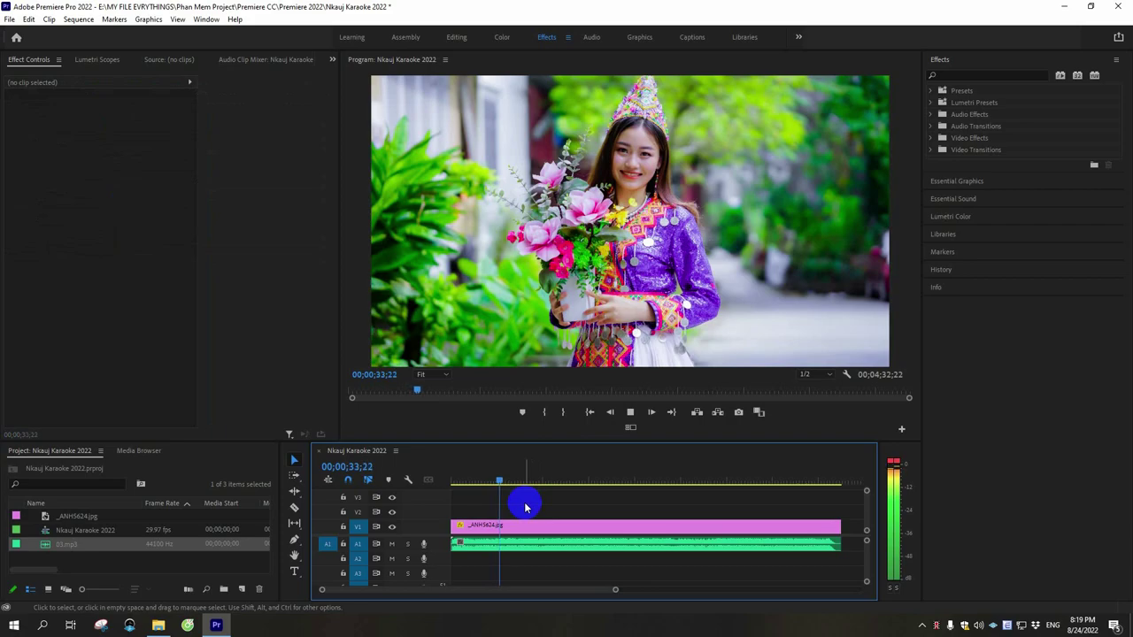
pyautogui.click(519, 531)
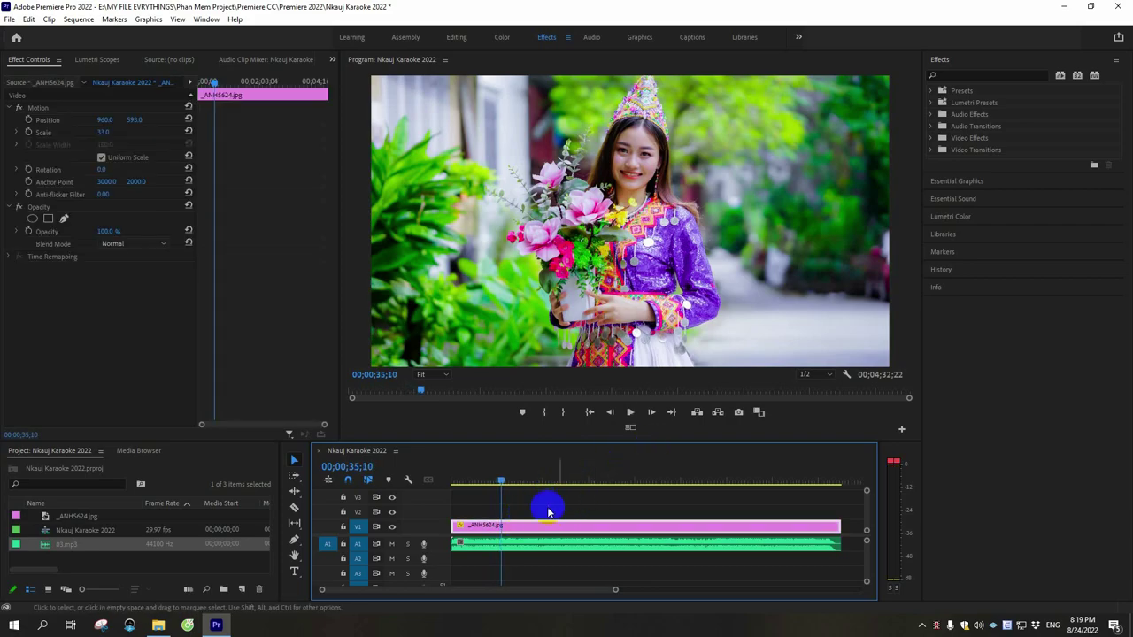
pyautogui.click(544, 513)
pyautogui.click(158, 625)
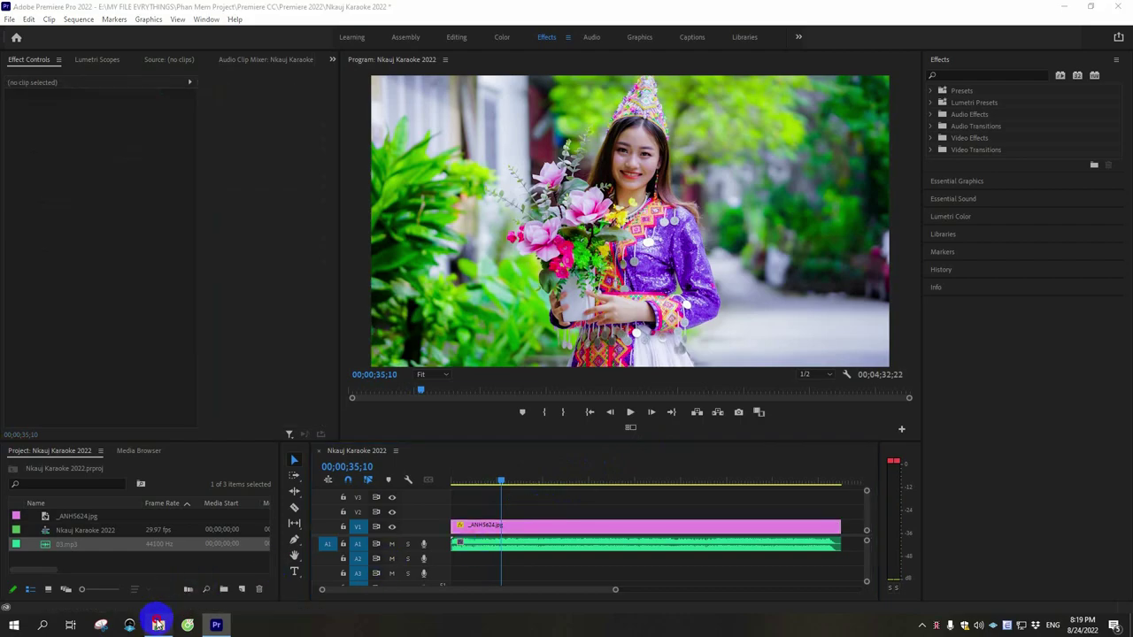
pyautogui.click(1044, 84)
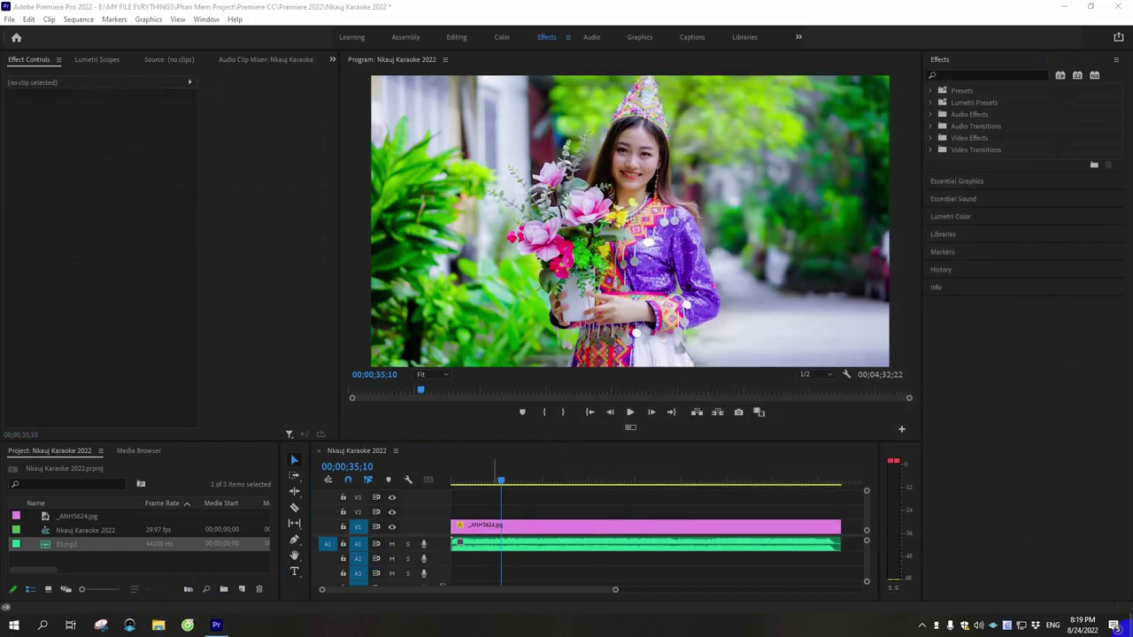
# Step: Open the NHAPPPP text file from the desktop and clear its old text
pyautogui.click(1130, 626)
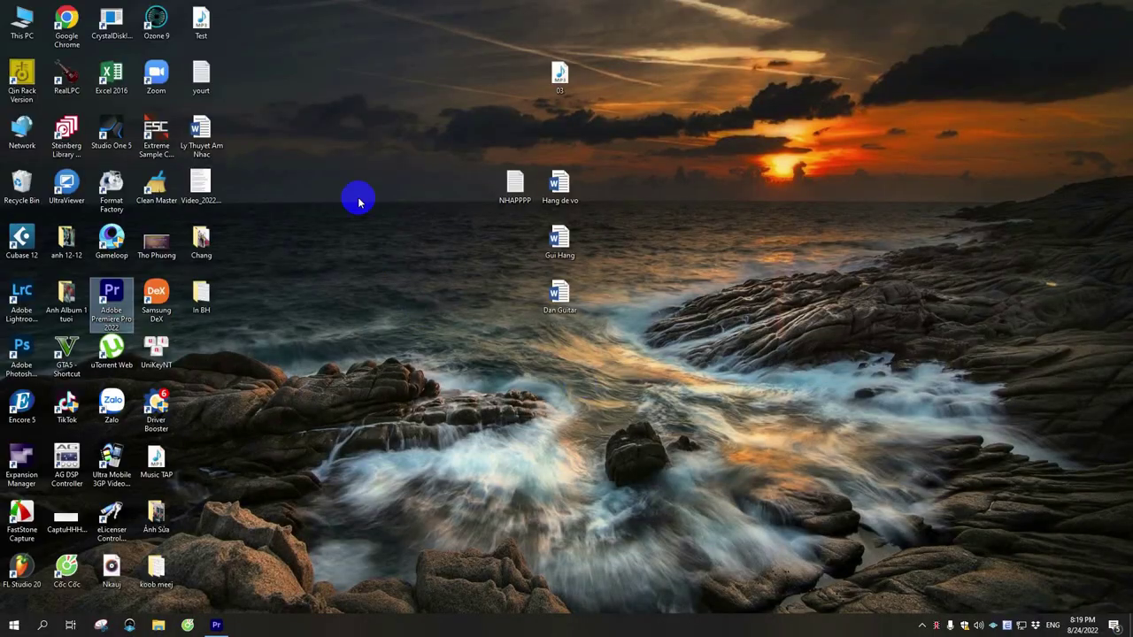
pyautogui.click(526, 190)
pyautogui.doubleClick(510, 184)
pyautogui.hotkey('ctrl', 'a')
pyautogui.press('Delete')
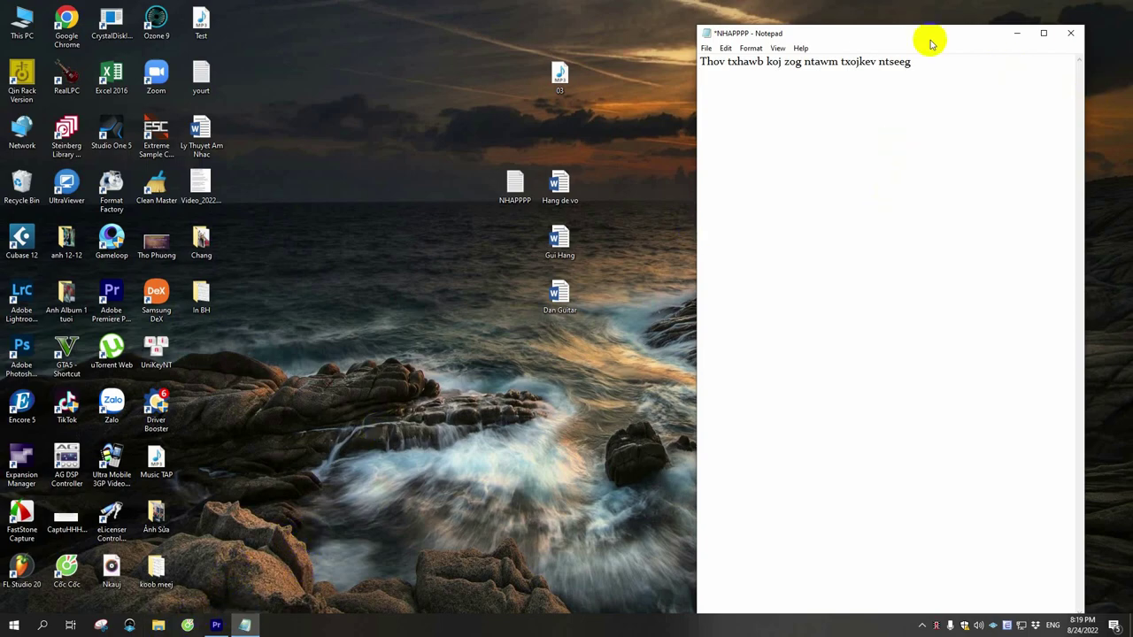
# Step: Copy the lyric line 'Thov txhawb koj zog ntawm txojkev ntseeg' and return to Premiere Pro
pyautogui.moveTo(911, 64); pyautogui.dragTo(691, 63)
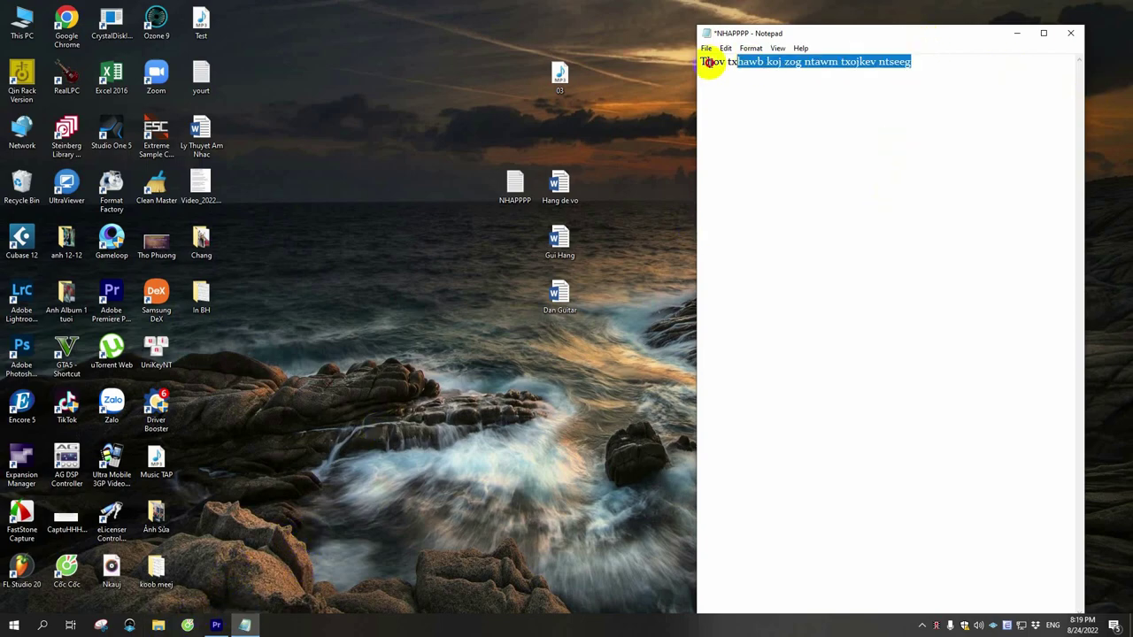
pyautogui.rightClick(763, 65)
pyautogui.click(810, 97)
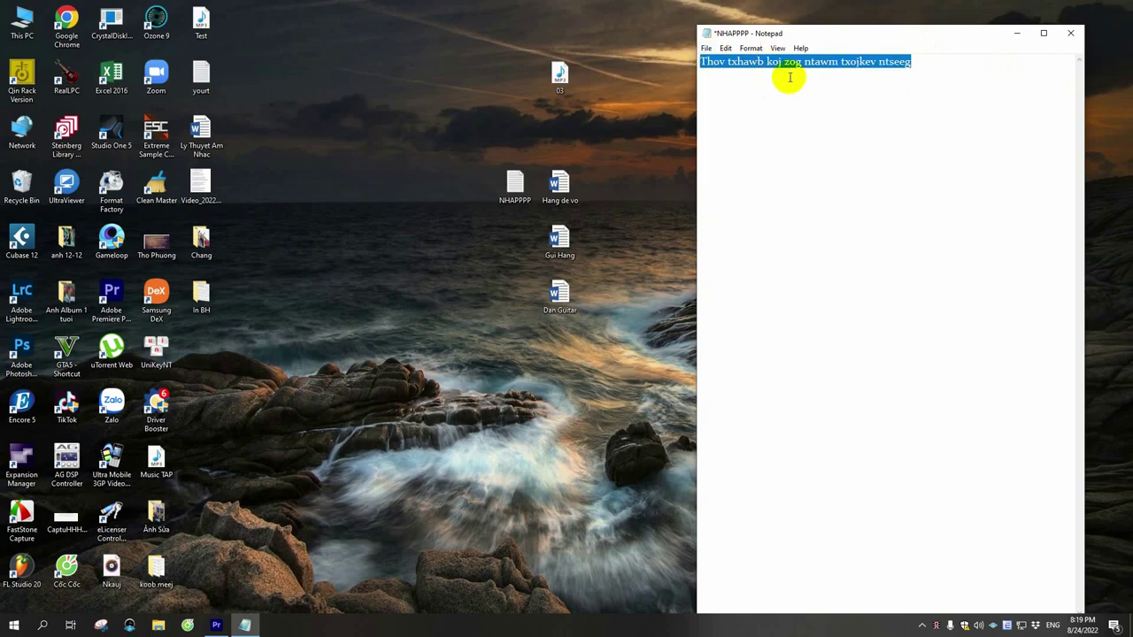
pyautogui.click(223, 626)
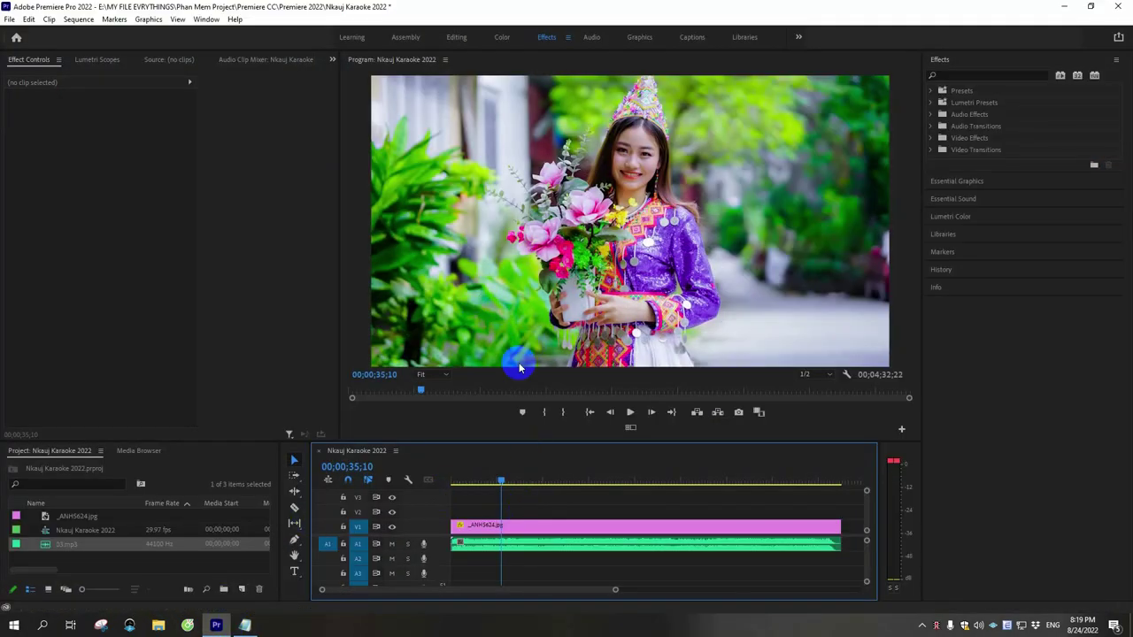
# Step: Paste the copied lyric line as a new text title on V2 over the photo
pyautogui.click(295, 573)
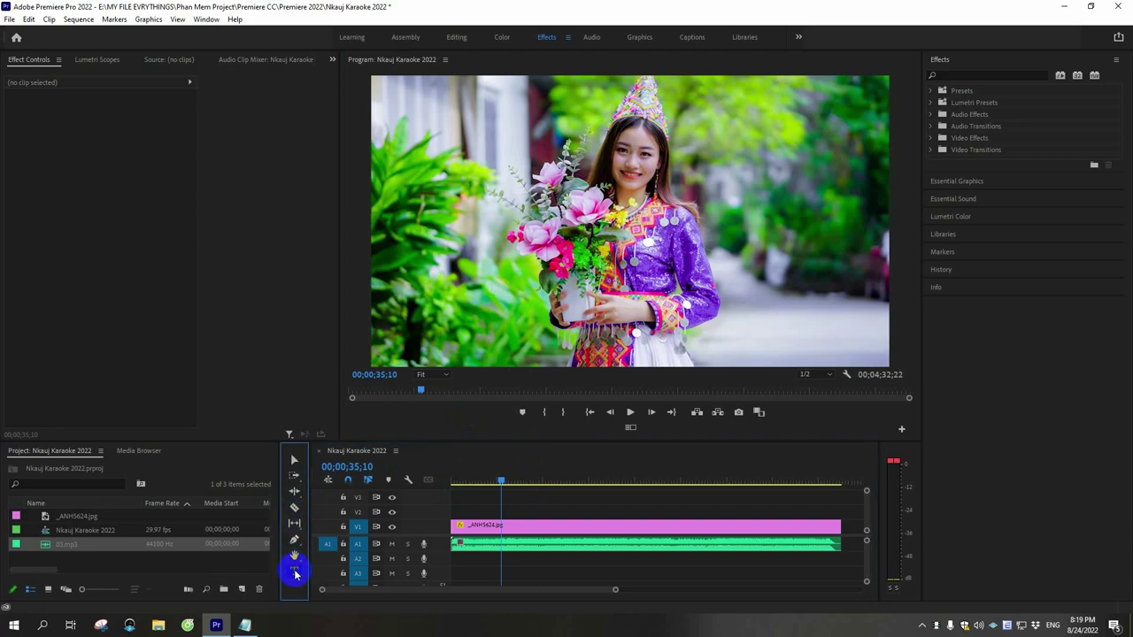
pyautogui.click(458, 300)
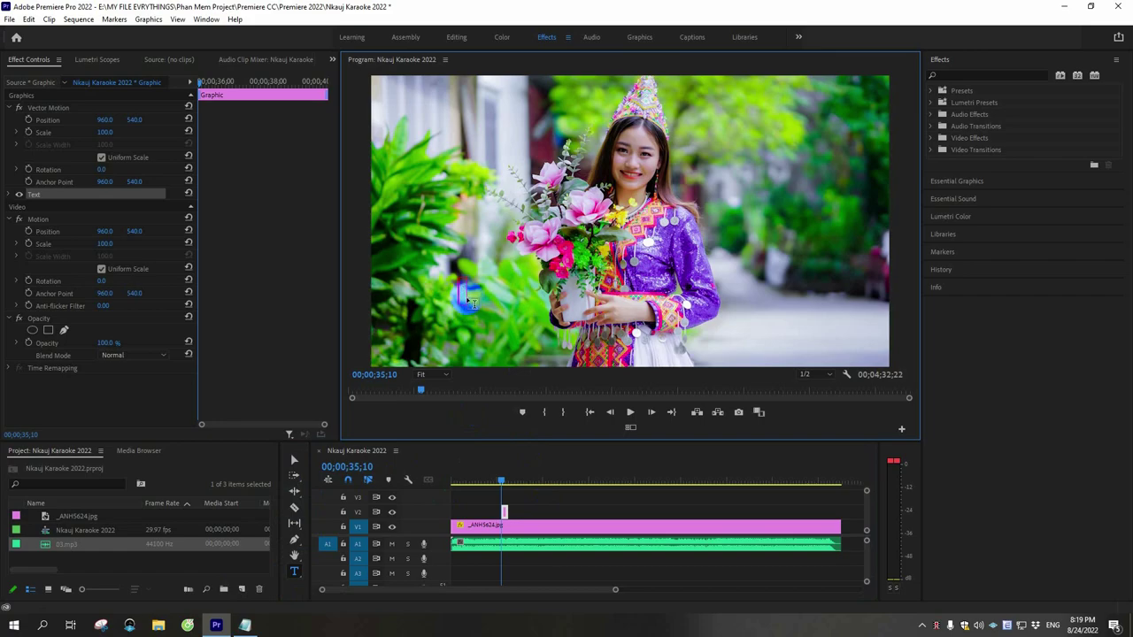
pyautogui.hotkey('ctrl', 'v')
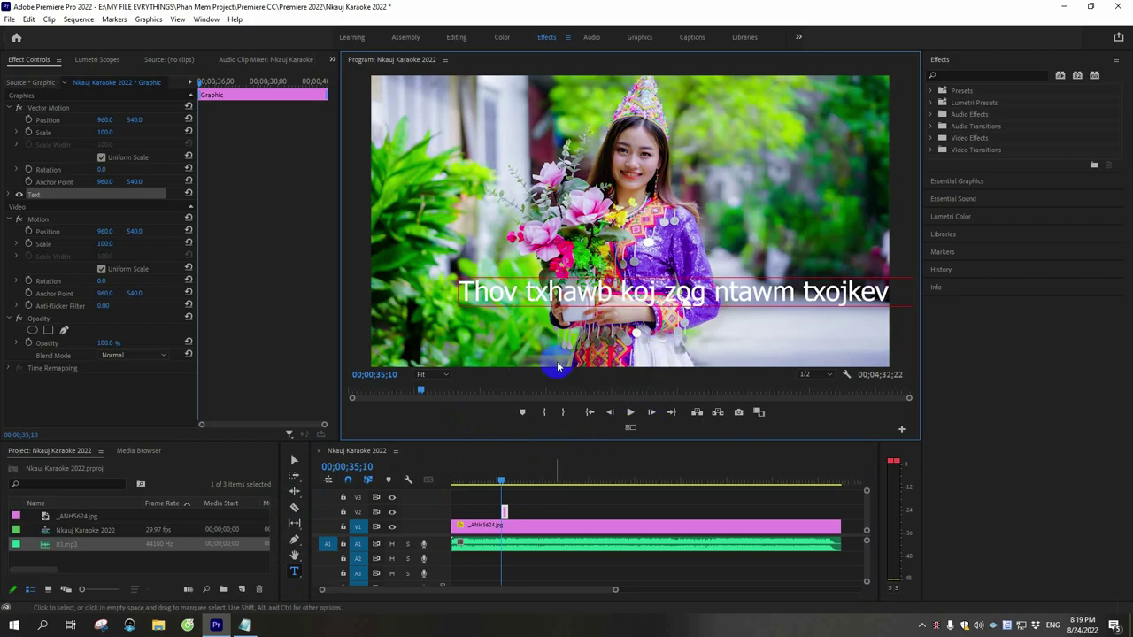
pyautogui.click(607, 501)
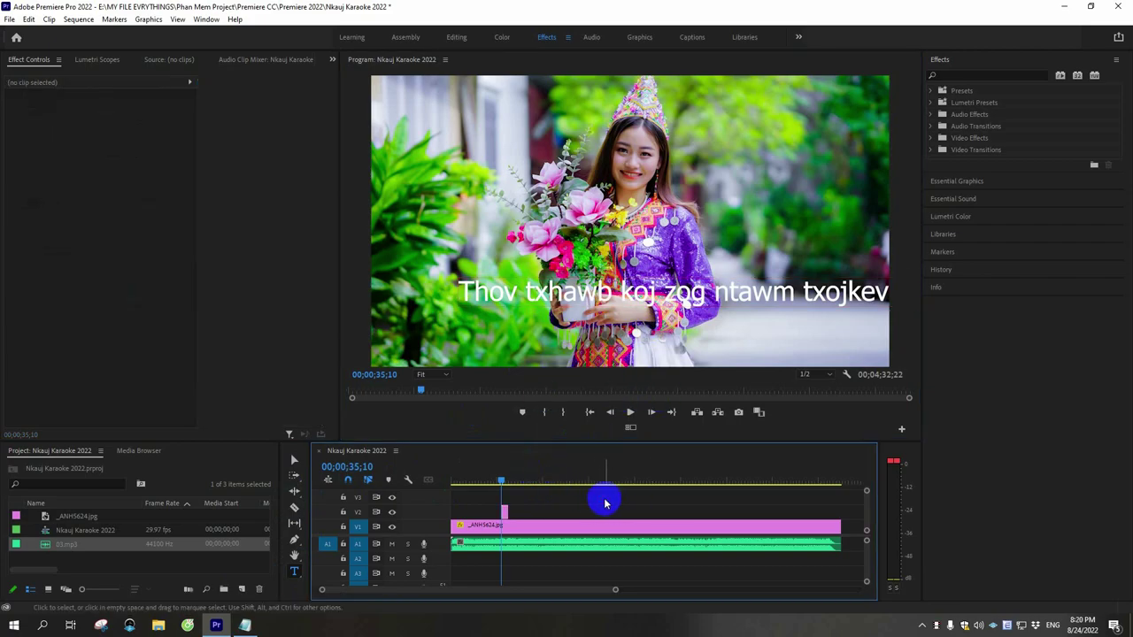
pyautogui.click(293, 463)
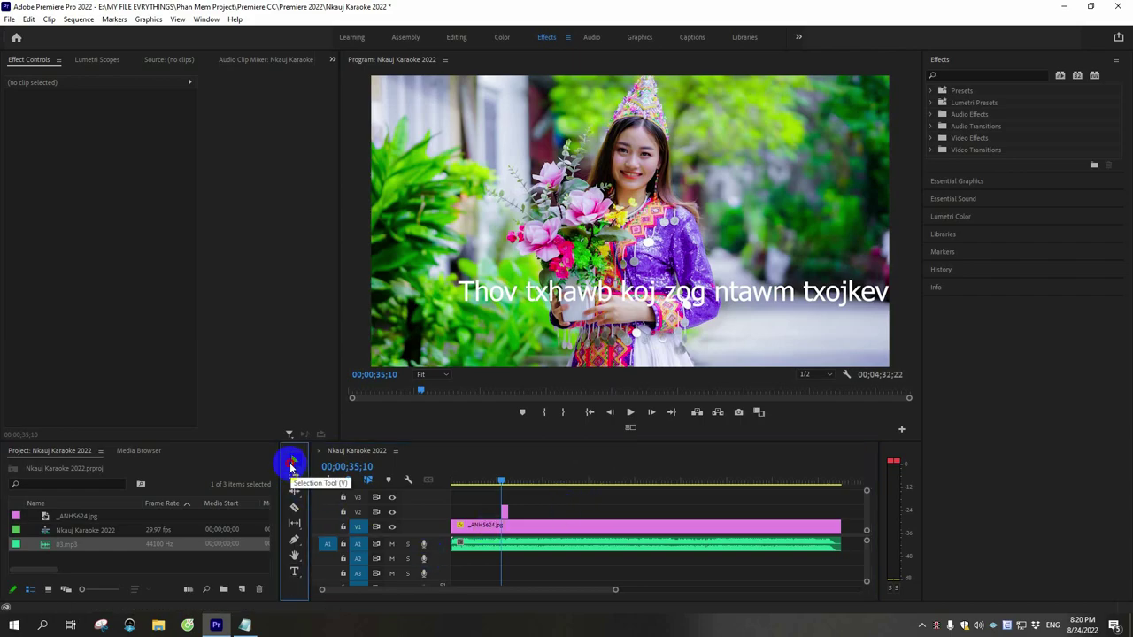
# Step: Move and resize the lyric title so the whole line fits across the lower middle of the frame
pyautogui.moveTo(578, 299)
pyautogui.mouseDown()
pyautogui.moveTo(550, 307)
pyautogui.moveTo(603, 346)
pyautogui.mouseUp()
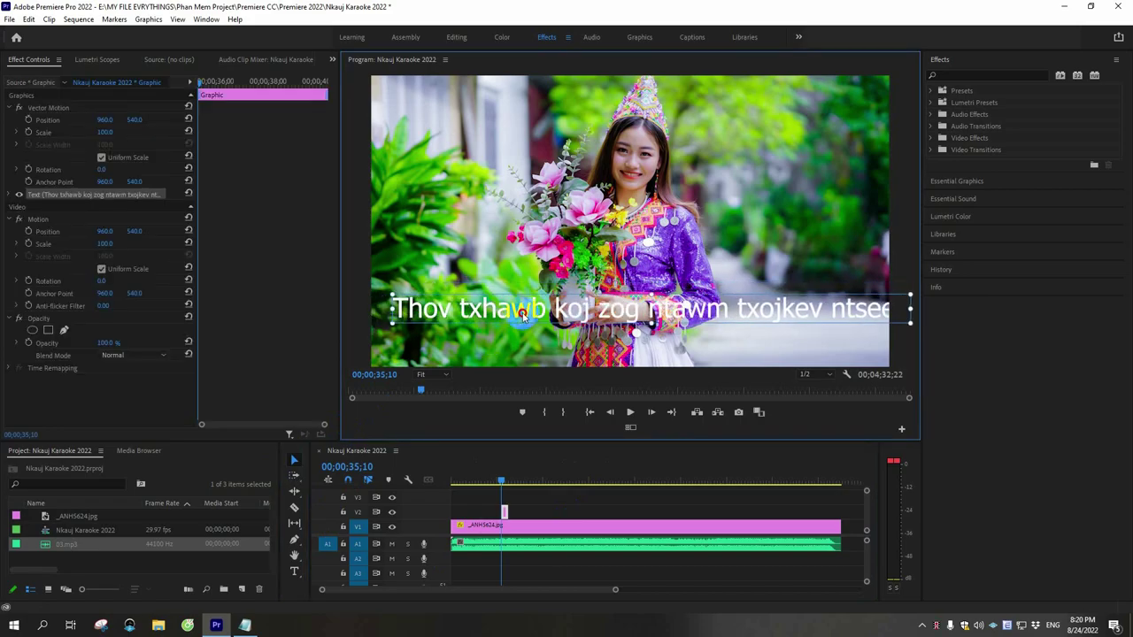
pyautogui.moveTo(640, 328); pyautogui.dragTo(649, 321)
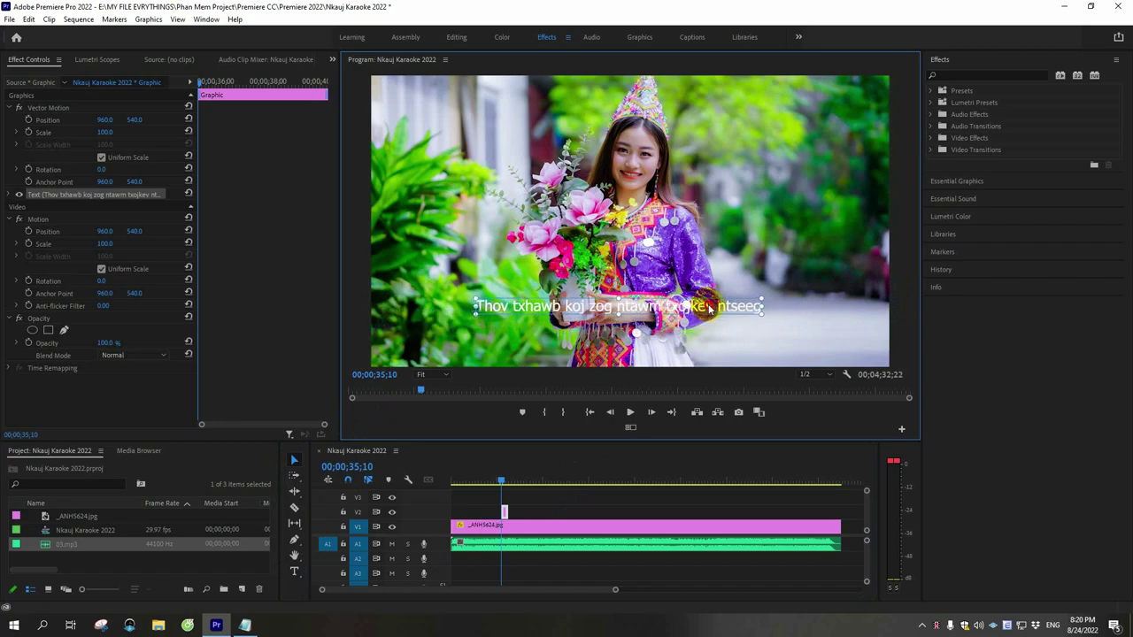
pyautogui.moveTo(623, 312); pyautogui.dragTo(648, 316)
pyautogui.click(572, 503)
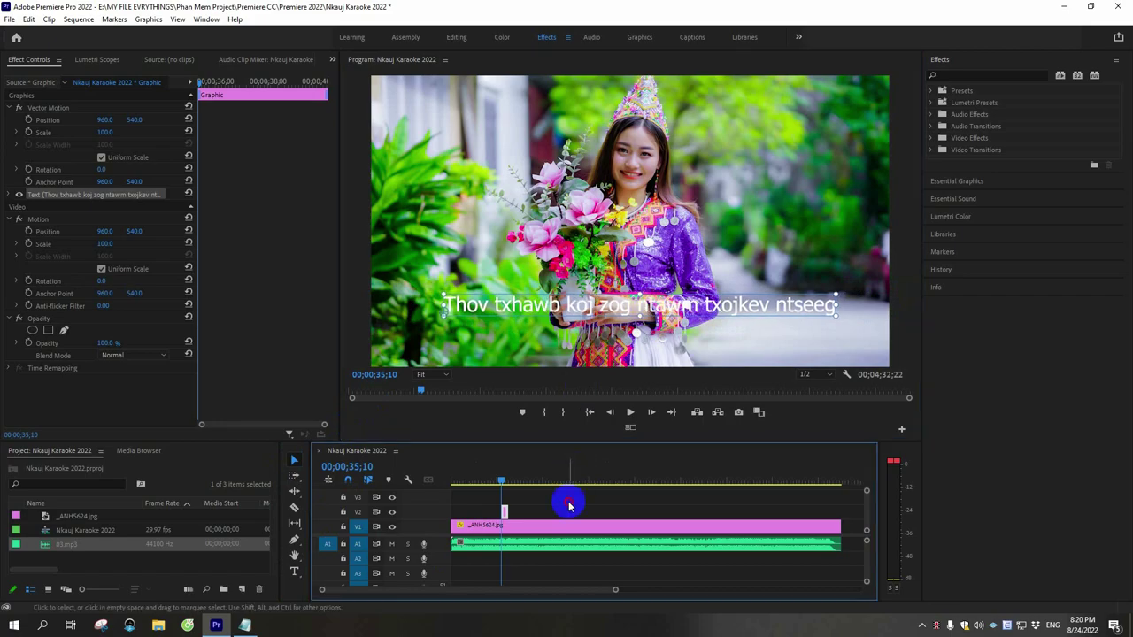
# Step: Zoom the timeline in and select the _ANH5624.jpg photo clip
pyautogui.click(511, 507)
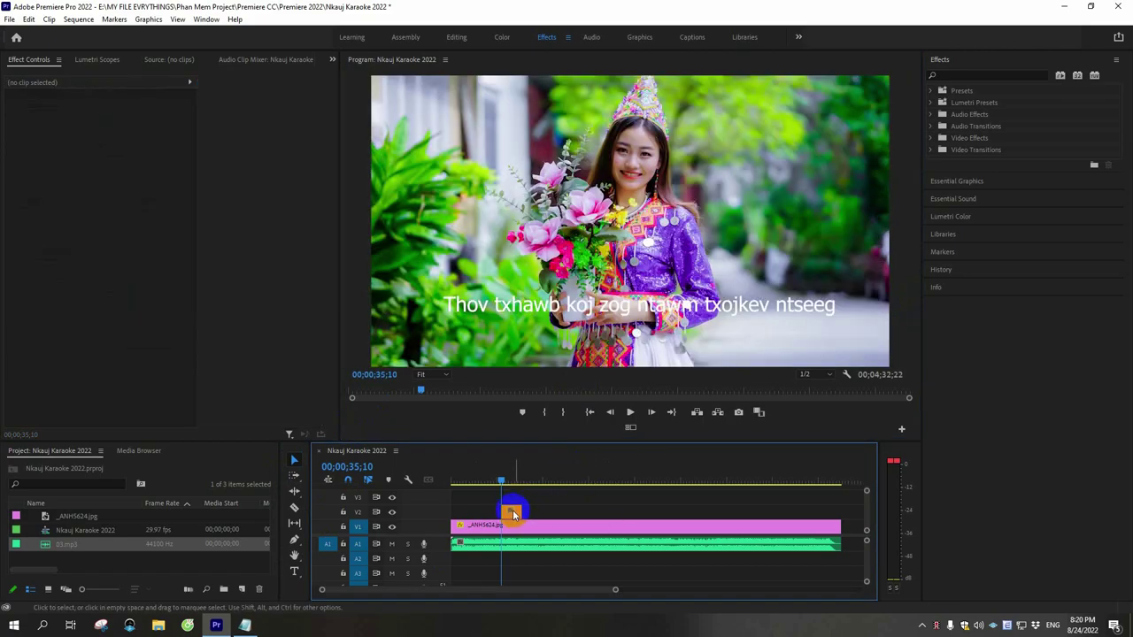
pyautogui.press('=')
pyautogui.click(575, 518)
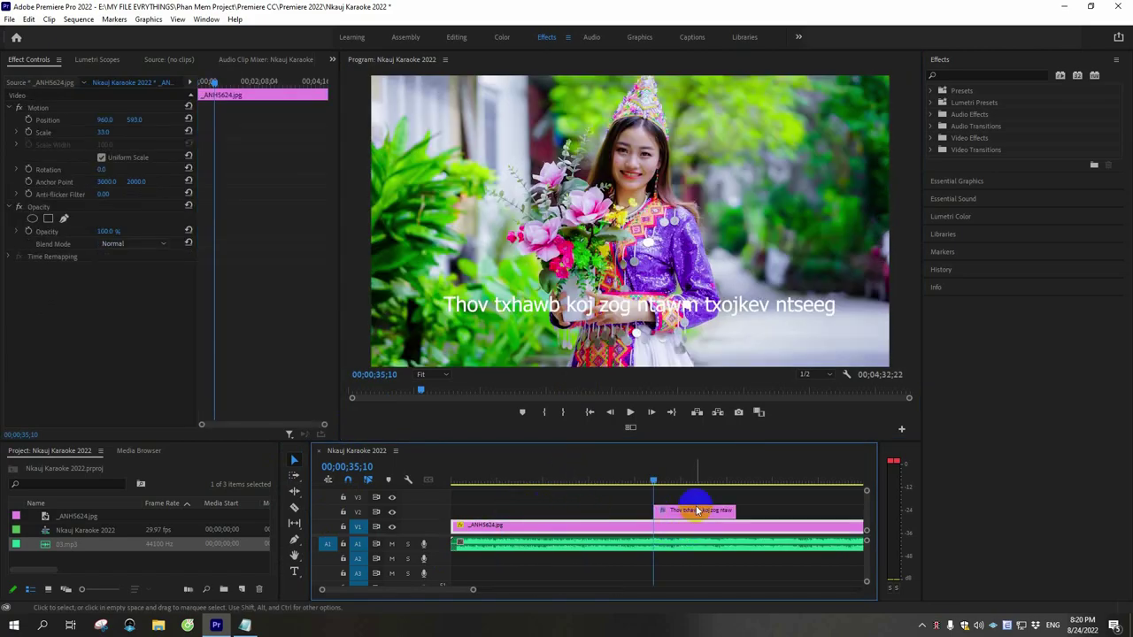
pyautogui.press('-')
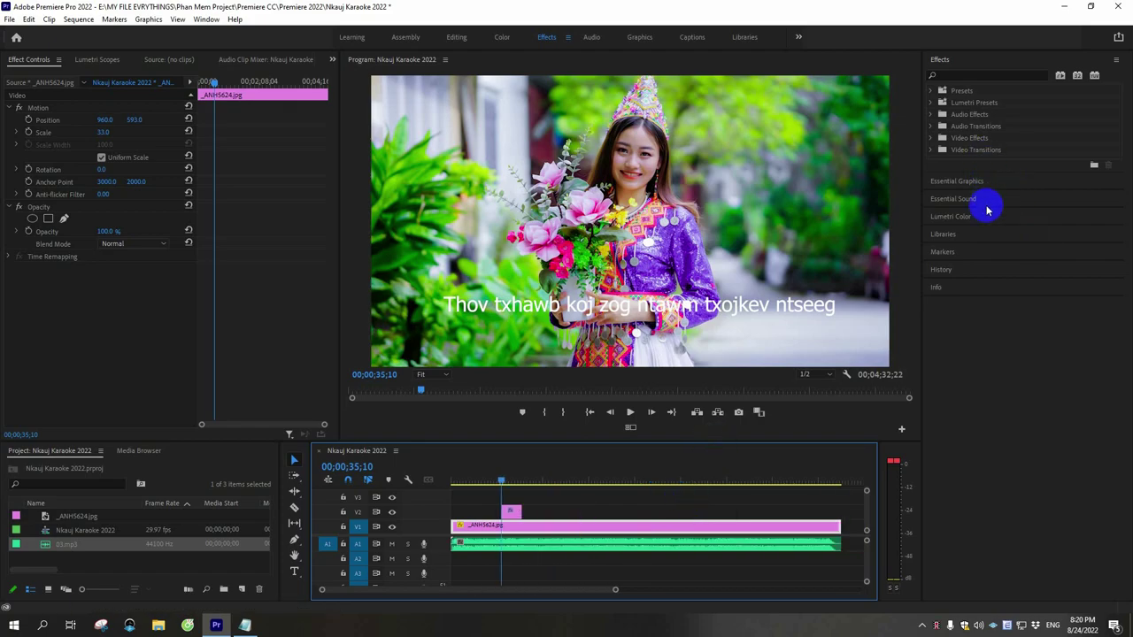
# Step: Apply Lumetri Color to the photo, setting Creative vibrance to about -5 to mute its colours
pyautogui.click(972, 218)
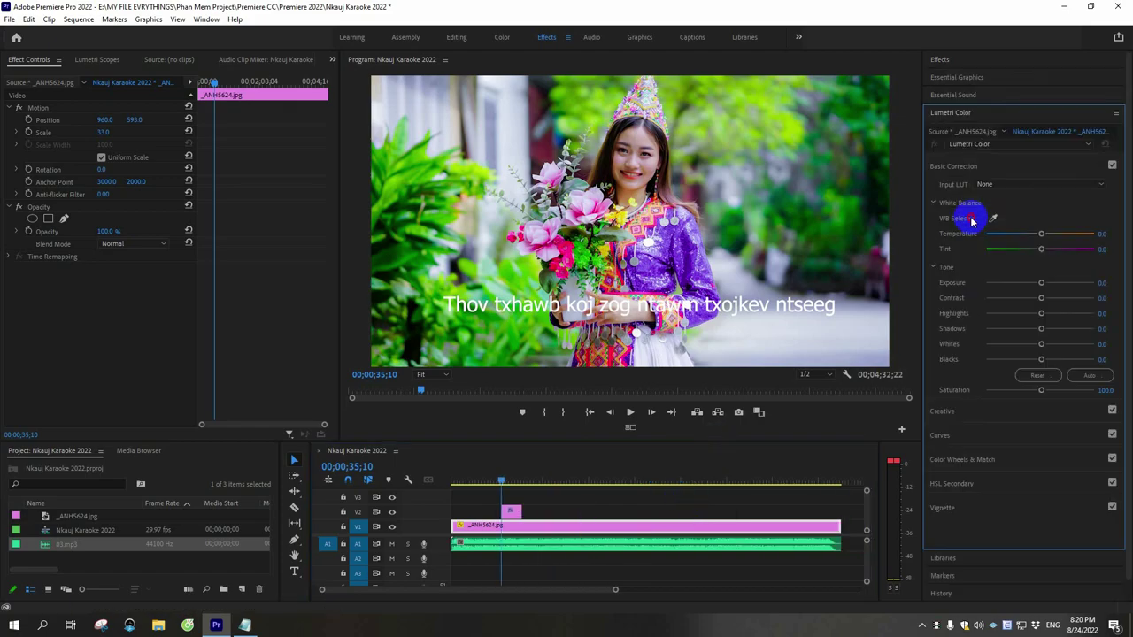
pyautogui.click(992, 411)
pyautogui.moveTo(1043, 387); pyautogui.dragTo(1029, 386)
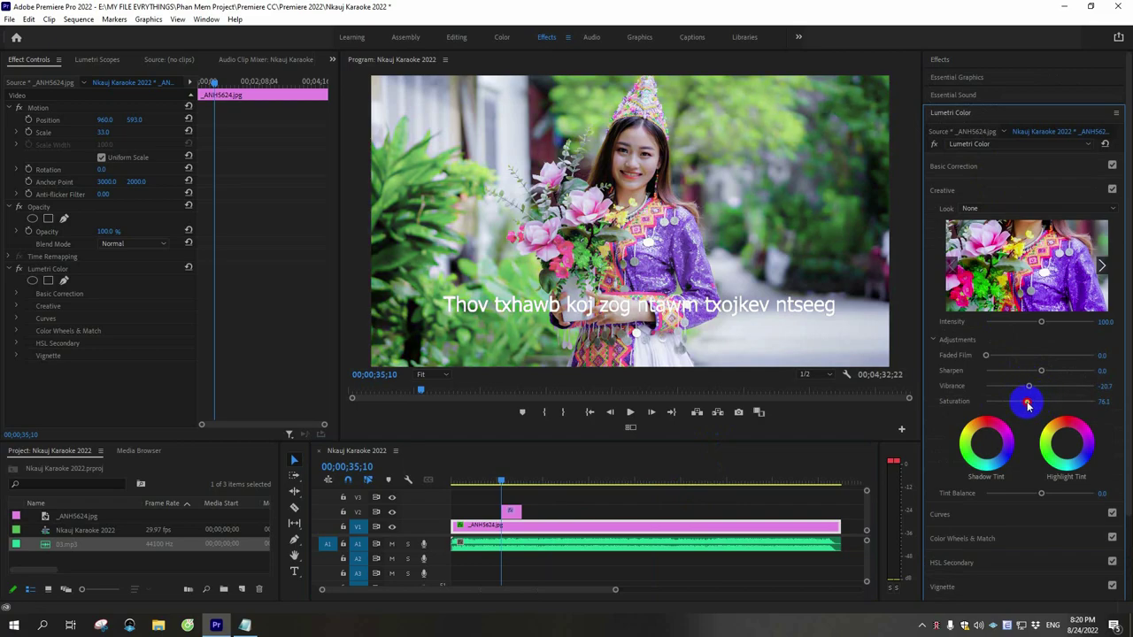
pyautogui.moveTo(1029, 388); pyautogui.dragTo(1039, 391)
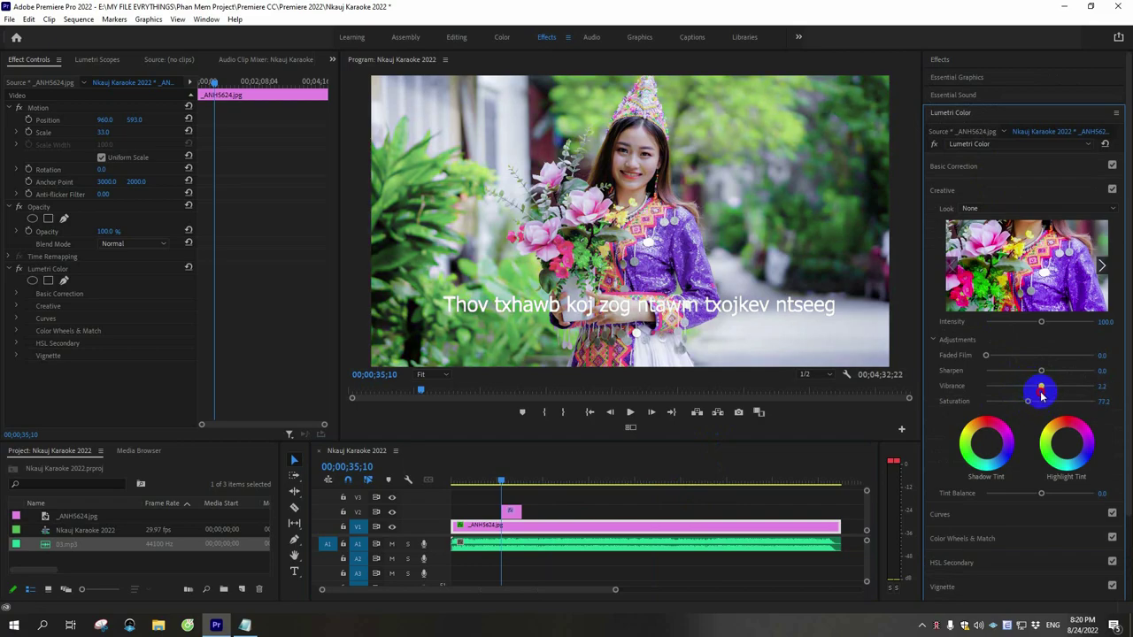
pyautogui.click(512, 514)
pyautogui.click(516, 478)
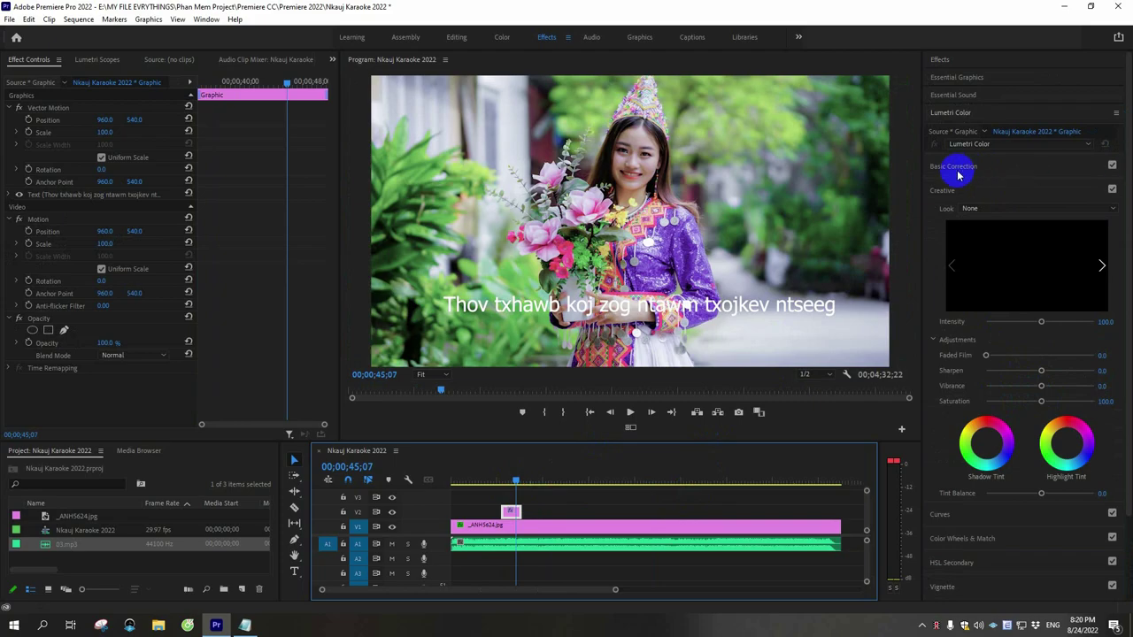
# Step: Open the Essential Graphics text properties and select the lyric text layer
pyautogui.click(973, 78)
pyautogui.click(984, 80)
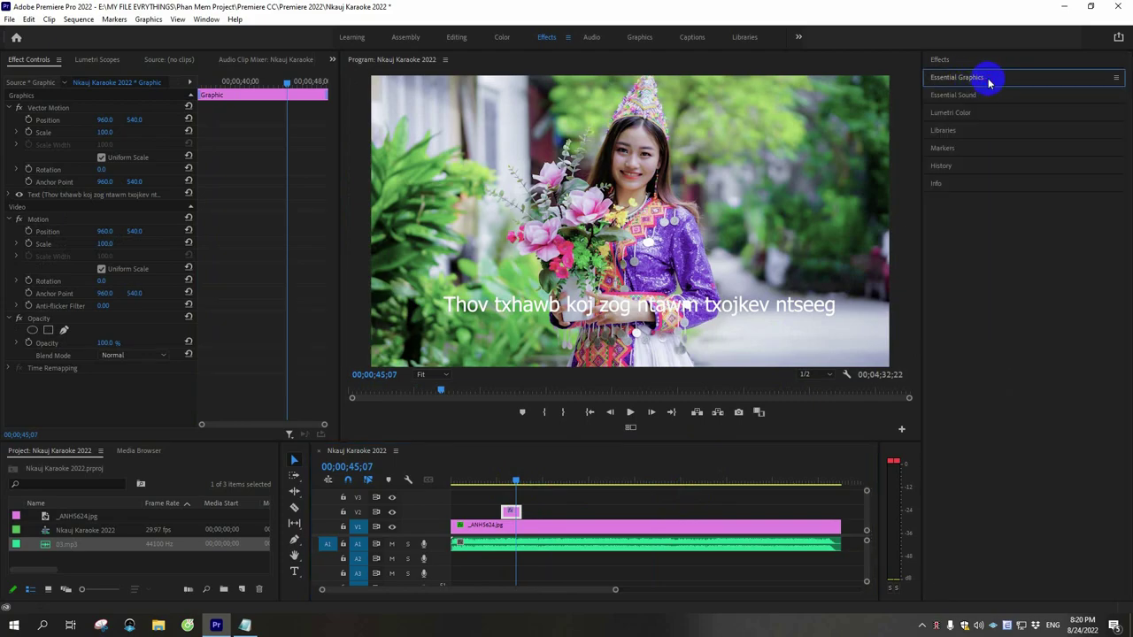
pyautogui.click(953, 61)
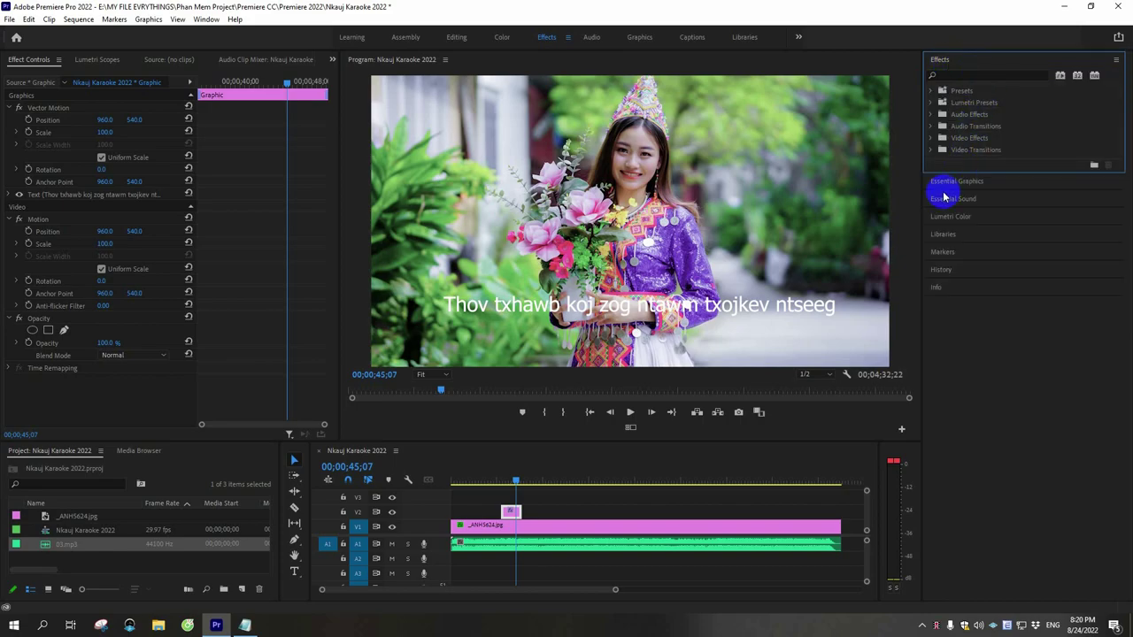
pyautogui.click(971, 181)
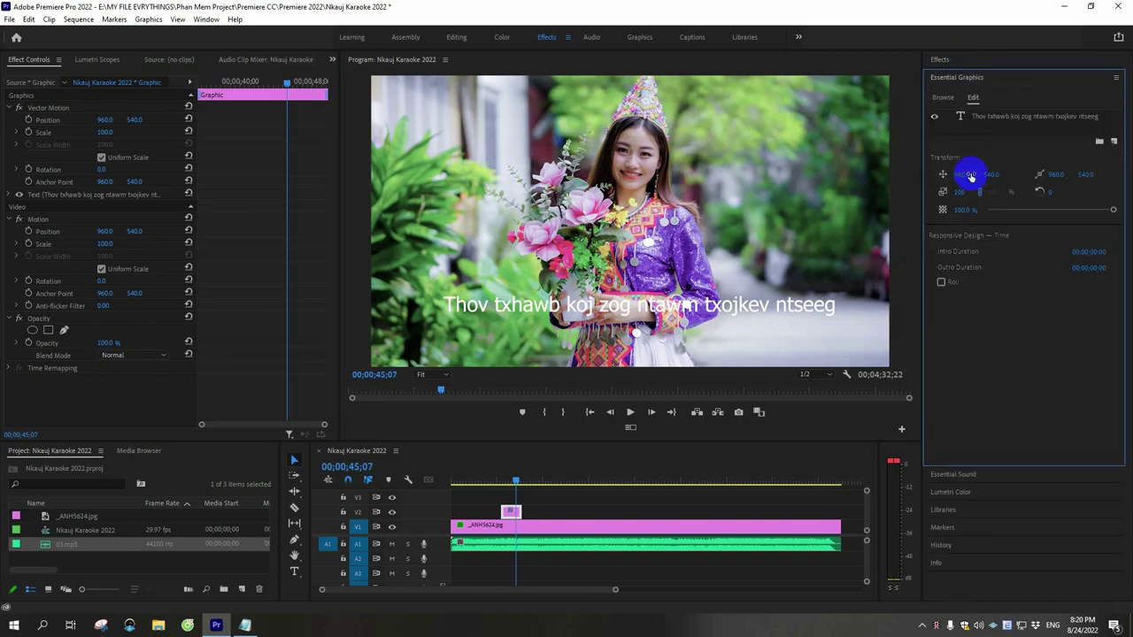
pyautogui.click(1014, 116)
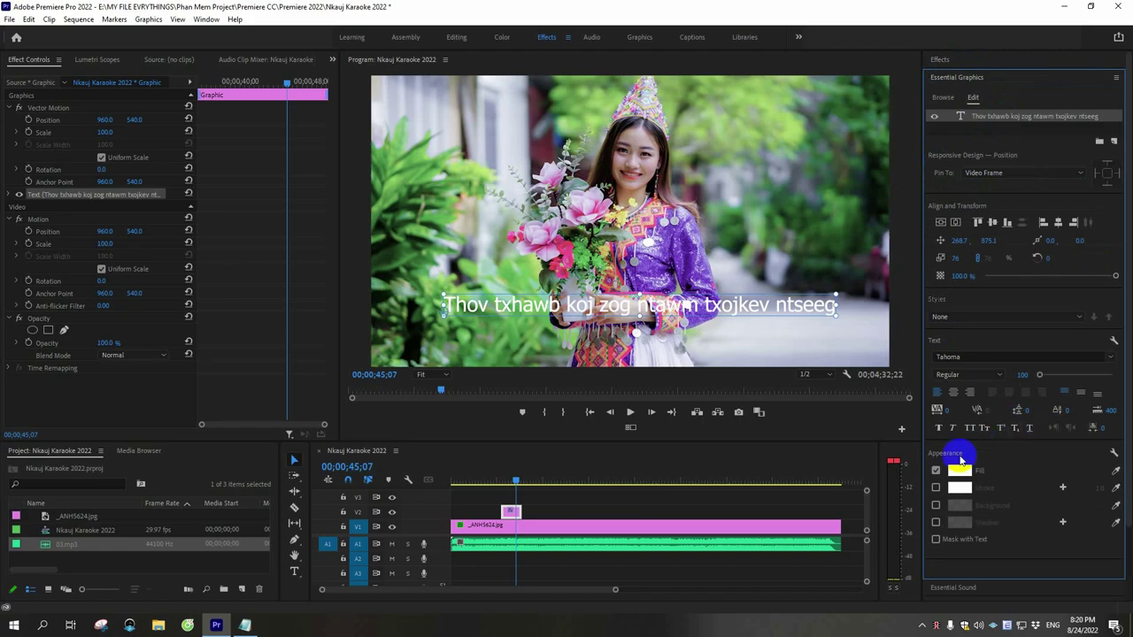
# Step: Try the UTM Alberta Heavy and UTM Colossalis fonts on the lyric
pyautogui.click(991, 356)
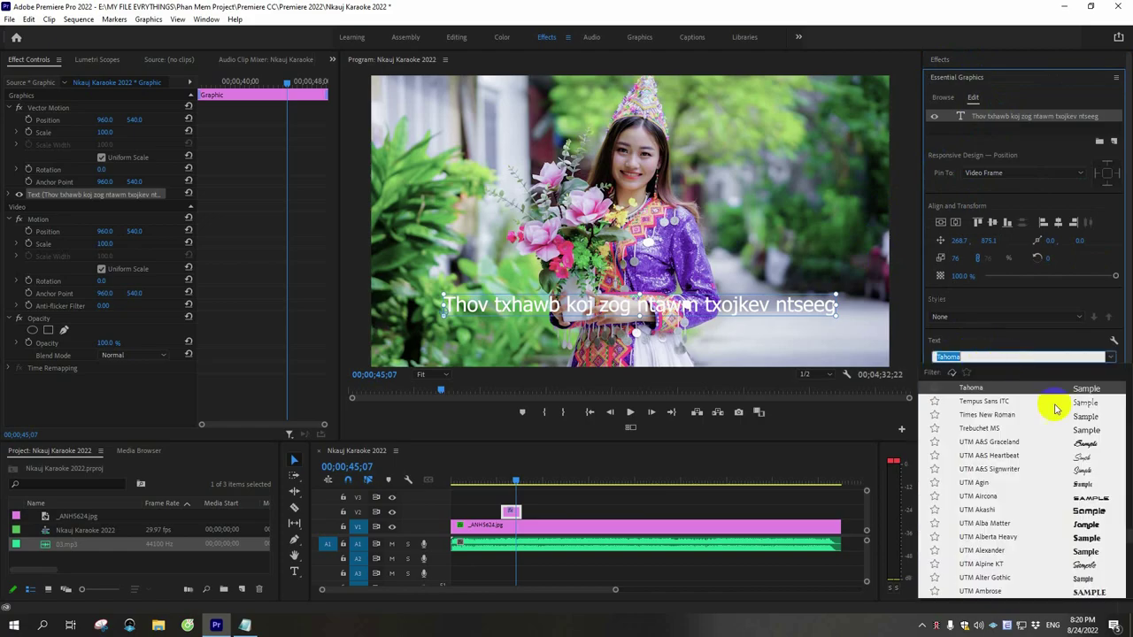
pyautogui.click(1006, 537)
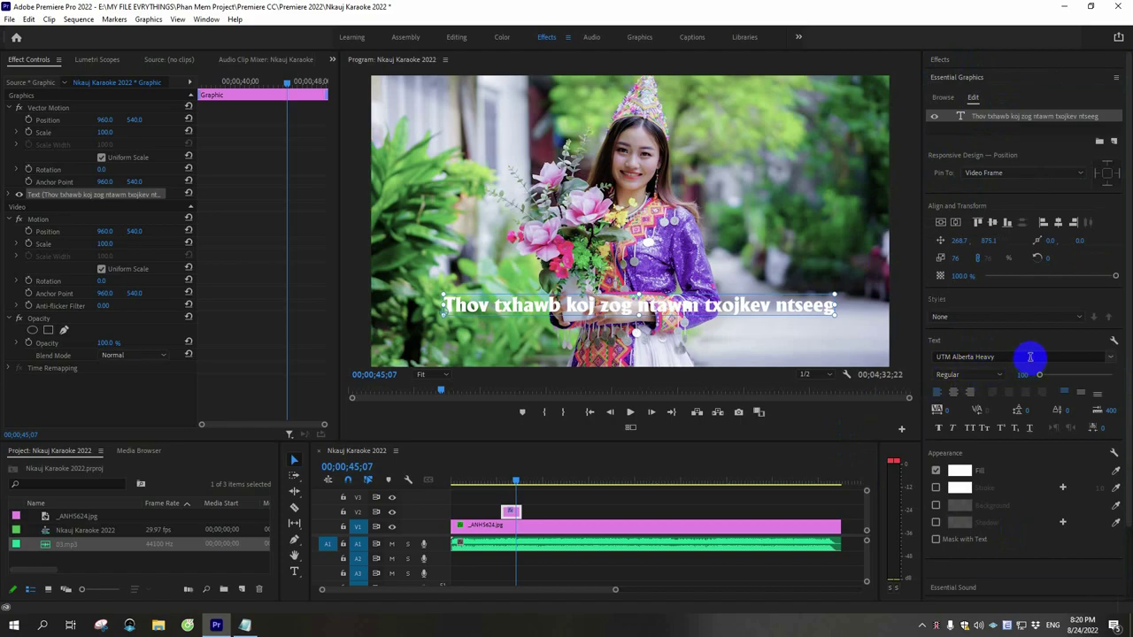
pyautogui.click(1032, 357)
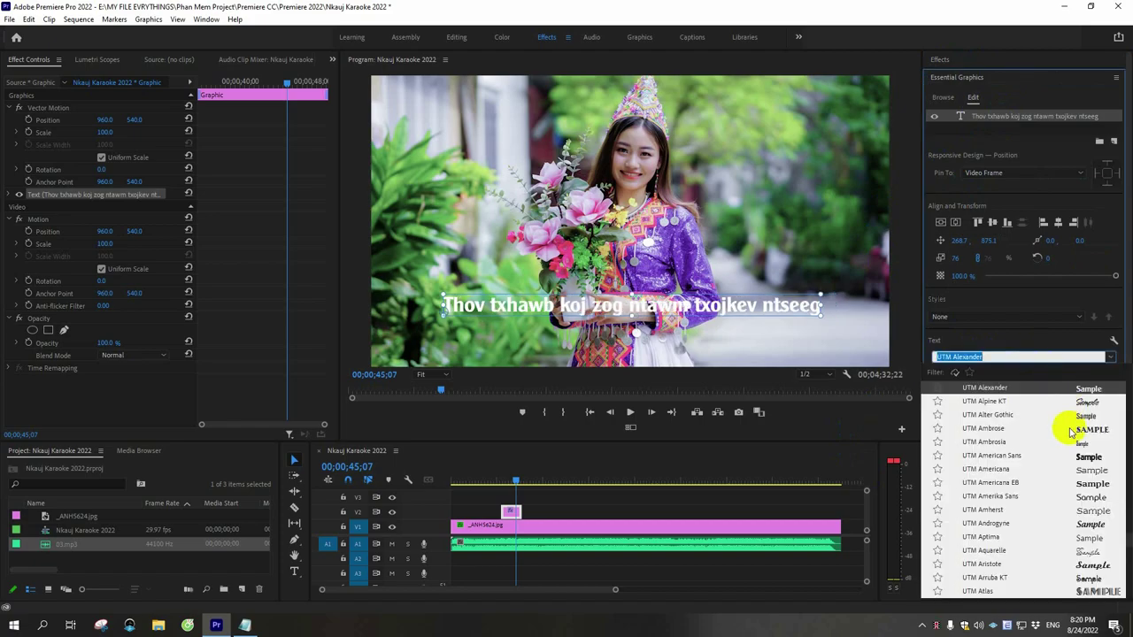
pyautogui.scroll(-1, 1062, 531)
pyautogui.click(993, 550)
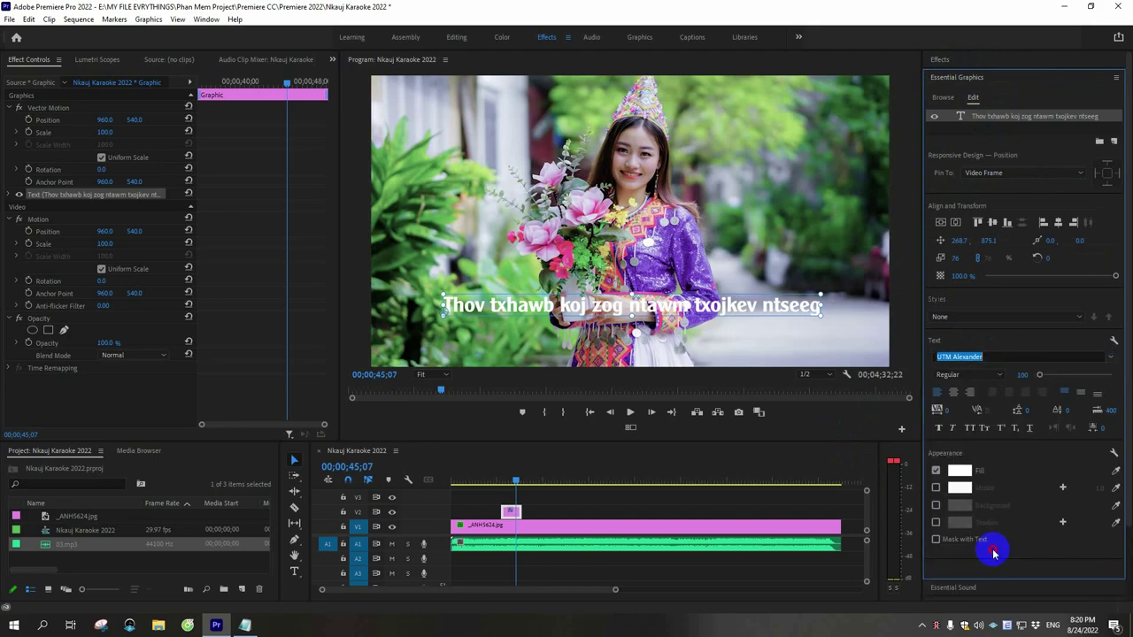
pyautogui.click(984, 357)
pyautogui.scroll(-2, 1043, 496)
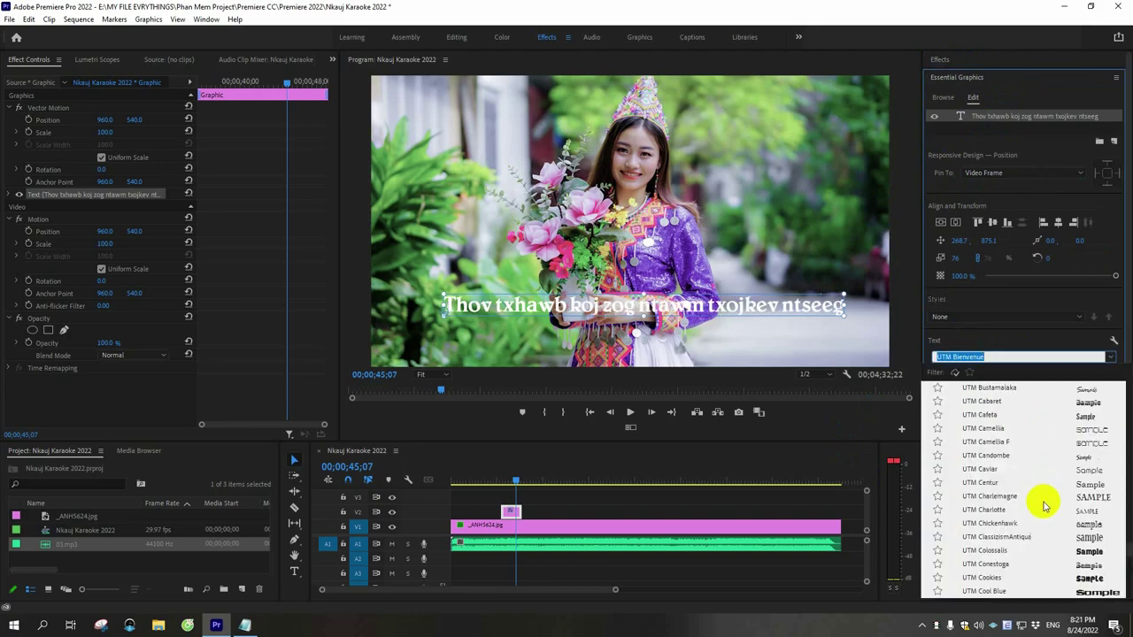
pyautogui.click(1003, 551)
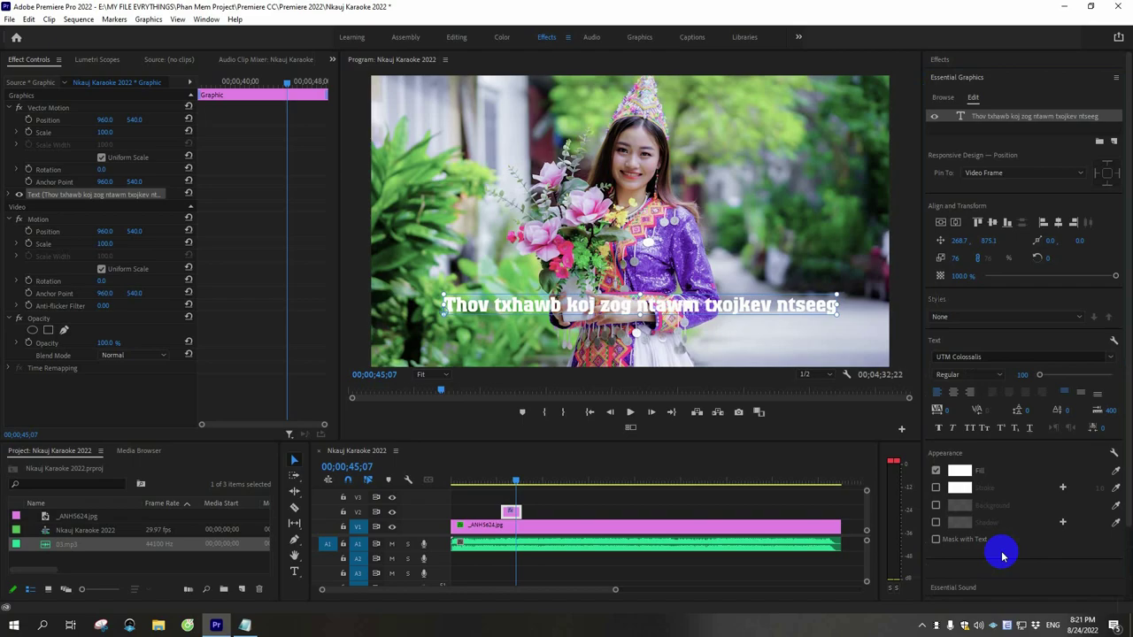
# Step: Set the lyric font to UTM HelvetIns
pyautogui.click(971, 358)
pyautogui.scroll(-3, 985, 529)
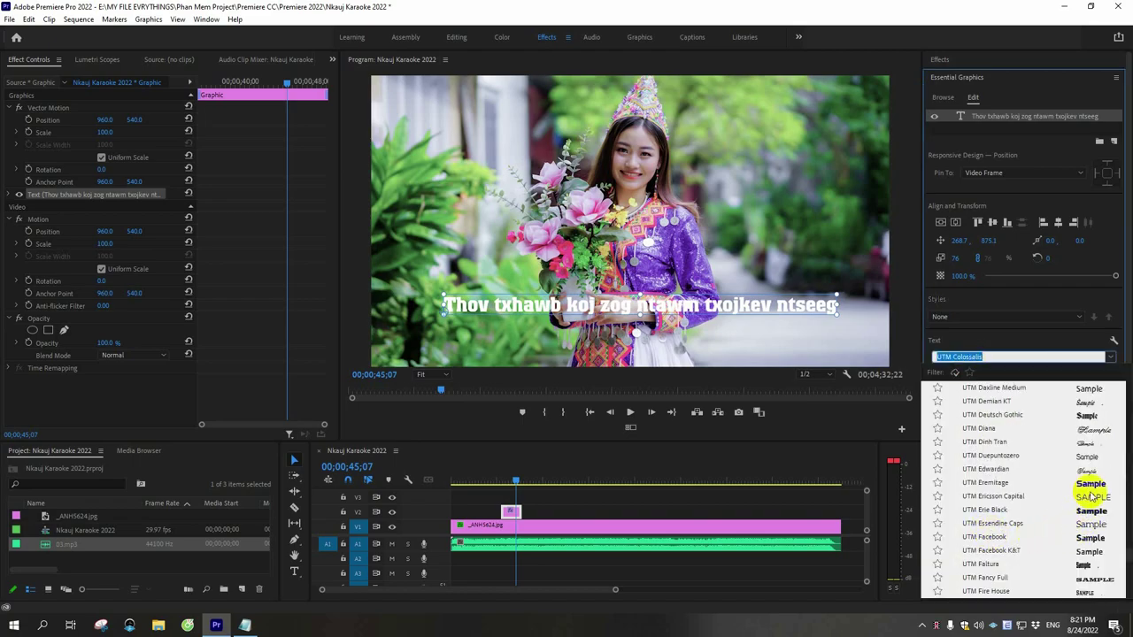
pyautogui.scroll(-2, 1094, 513)
pyautogui.scroll(-2, 1087, 534)
pyautogui.scroll(-1, 1084, 540)
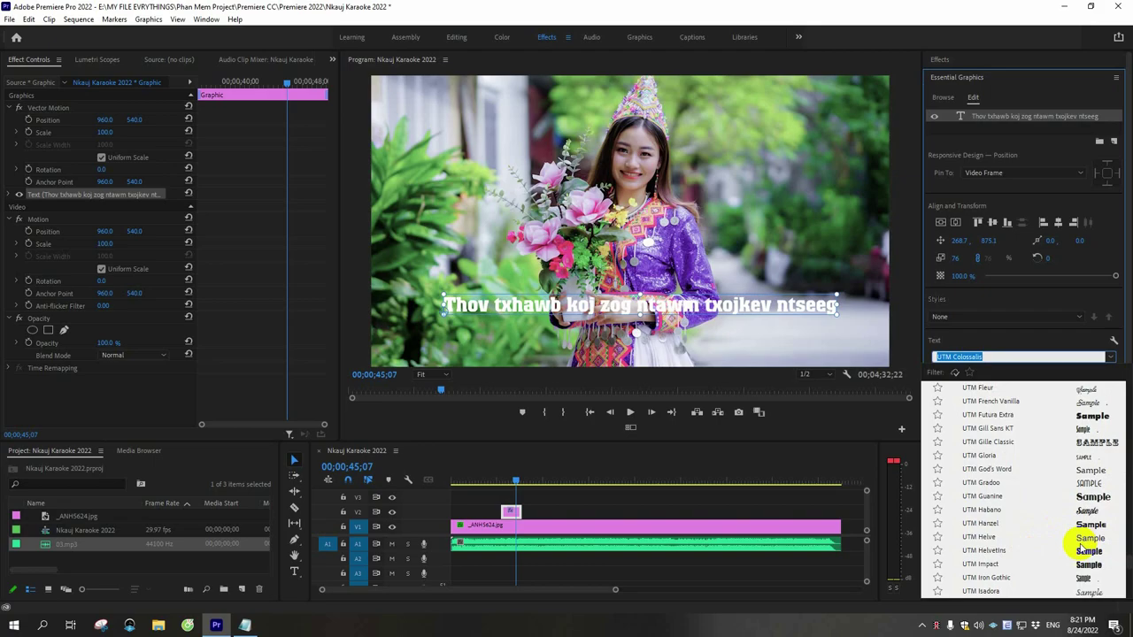
pyautogui.click(982, 550)
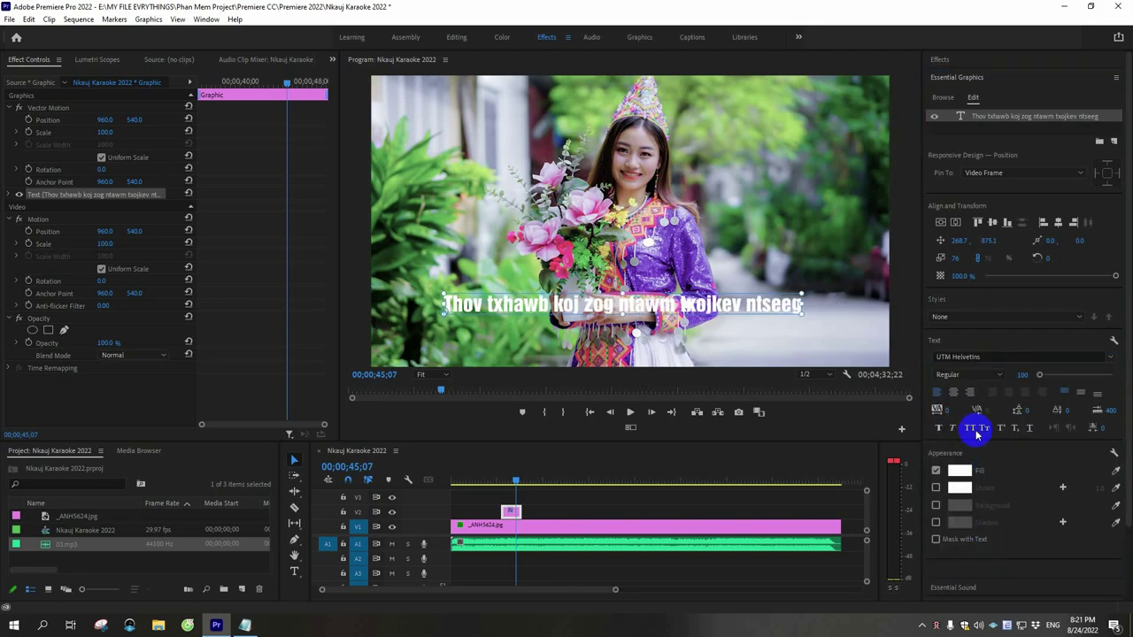
pyautogui.click(617, 315)
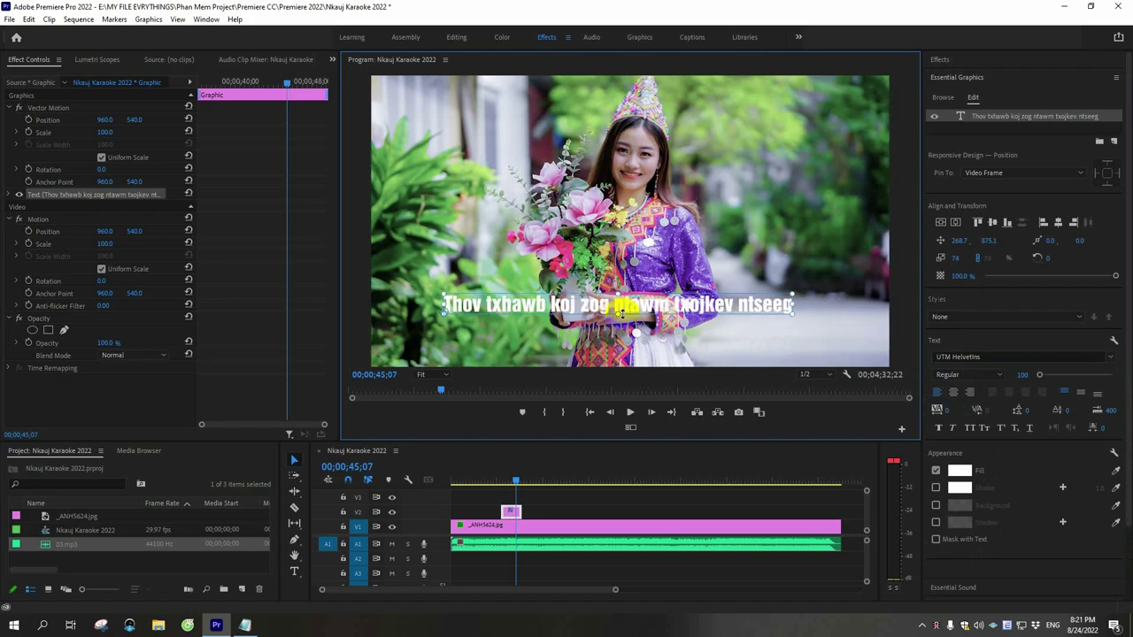
# Step: Nudge the lyric lower-right and add a drop shadow with size 14.0
pyautogui.moveTo(660, 310); pyautogui.dragTo(665, 313)
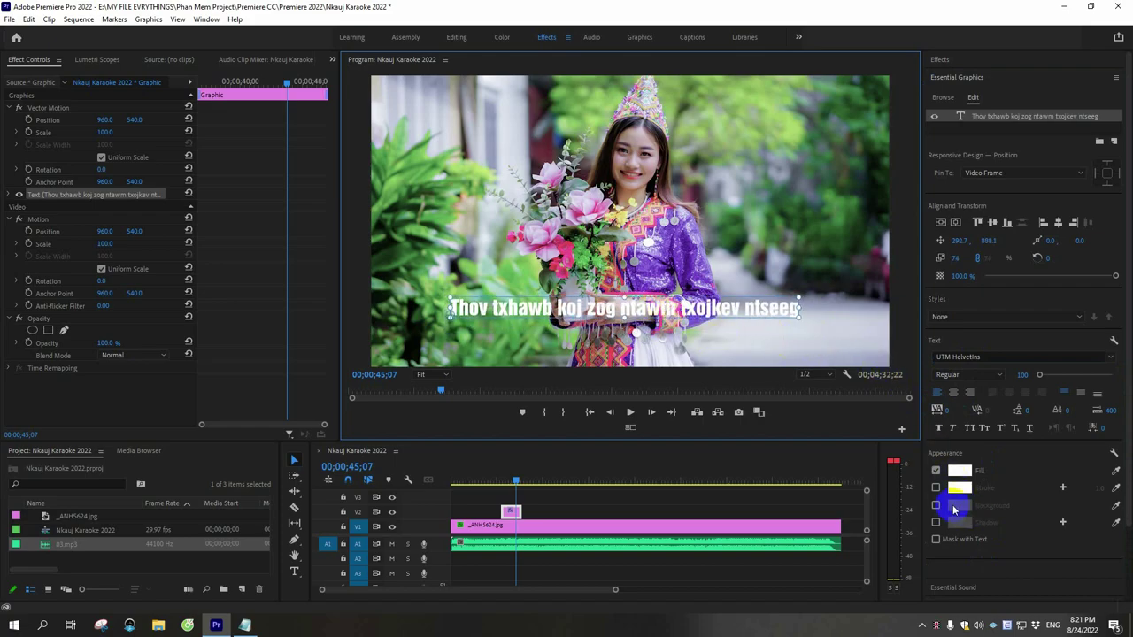
pyautogui.scroll(-2, 961, 525)
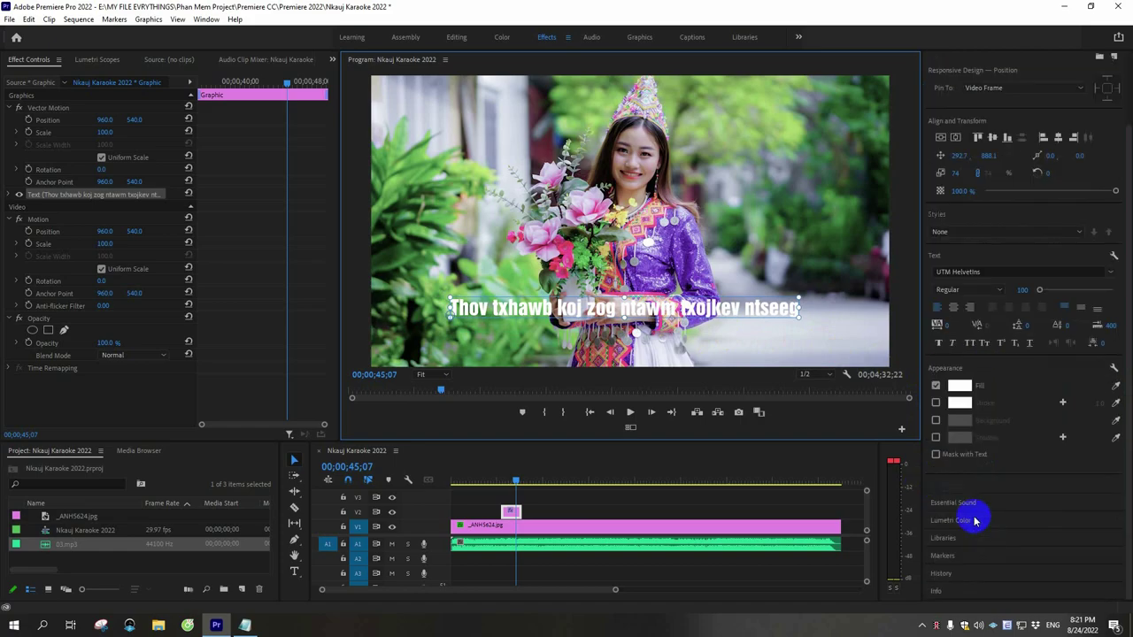
pyautogui.click(936, 438)
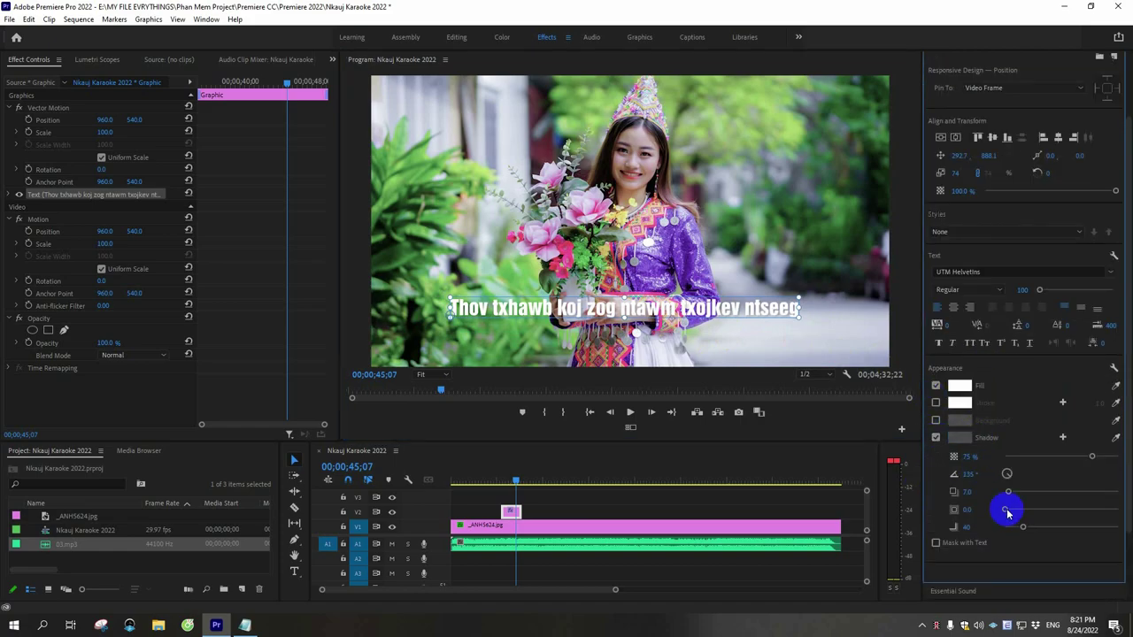
pyautogui.moveTo(1011, 511); pyautogui.dragTo(1015, 511)
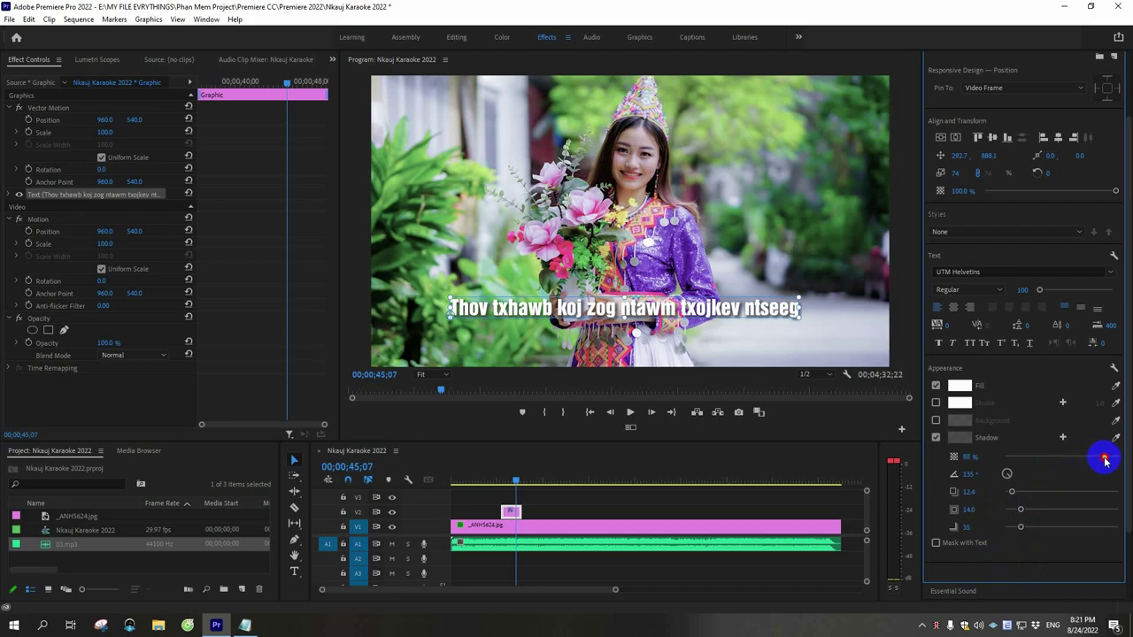
pyautogui.click(937, 438)
pyautogui.click(936, 437)
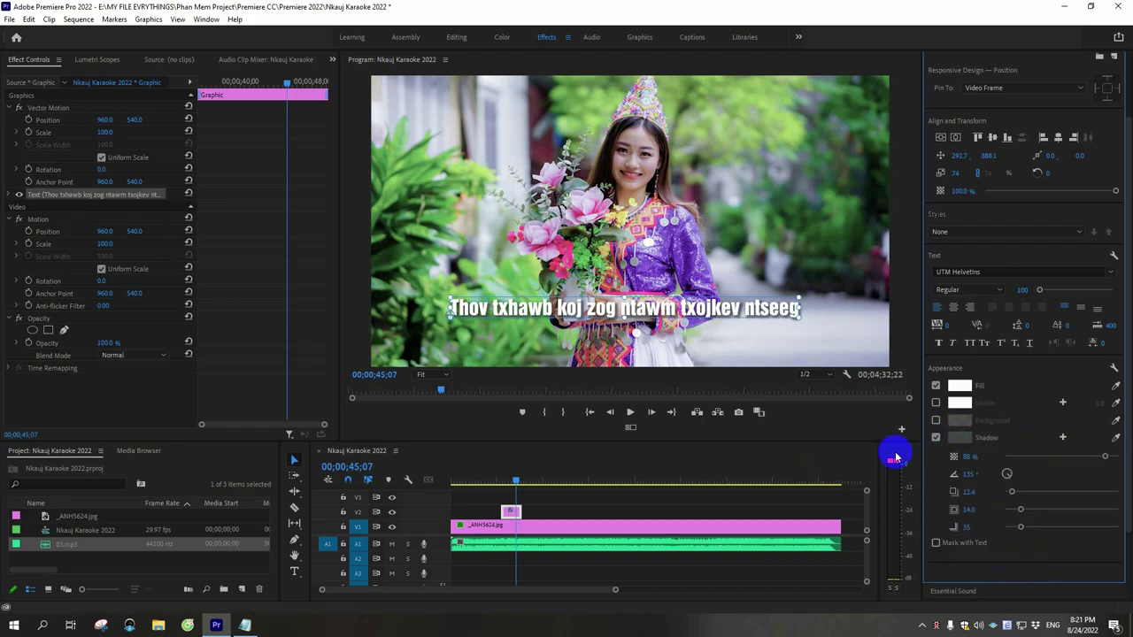
pyautogui.click(759, 577)
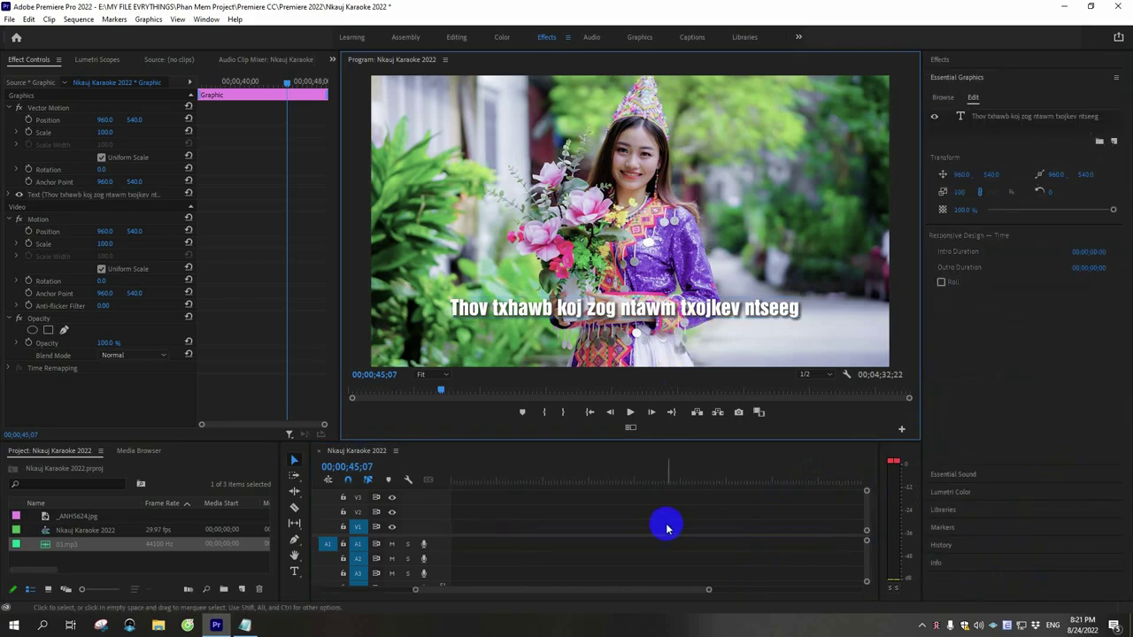
# Step: Reselect the lyric title, then select the photo clip at 40;09 in the timeline
pyautogui.click(630, 308)
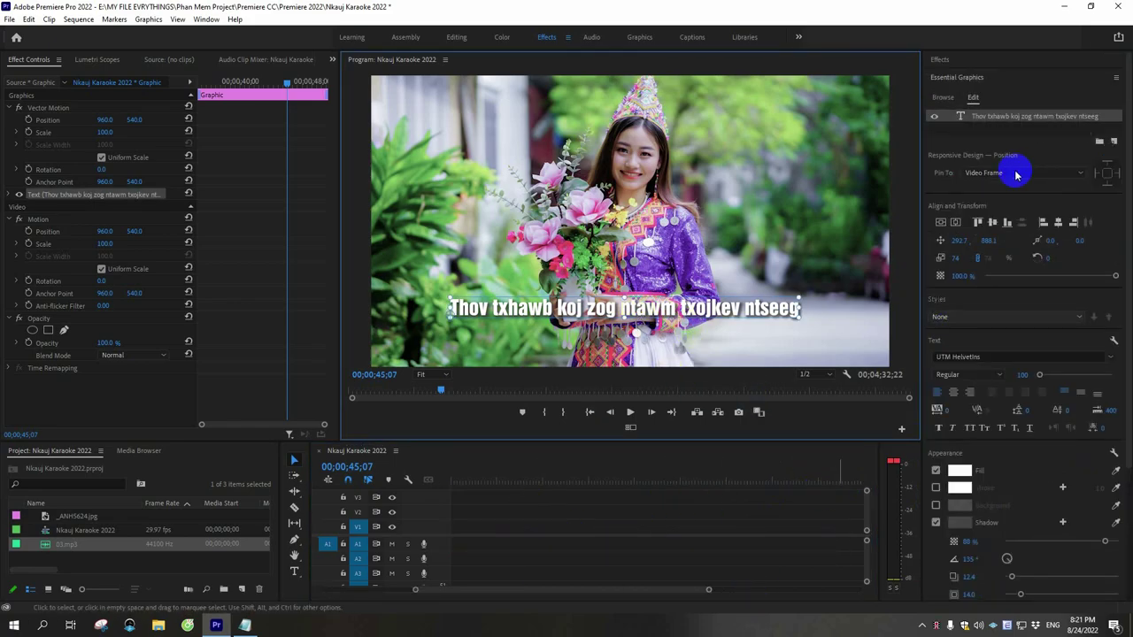
pyautogui.click(708, 548)
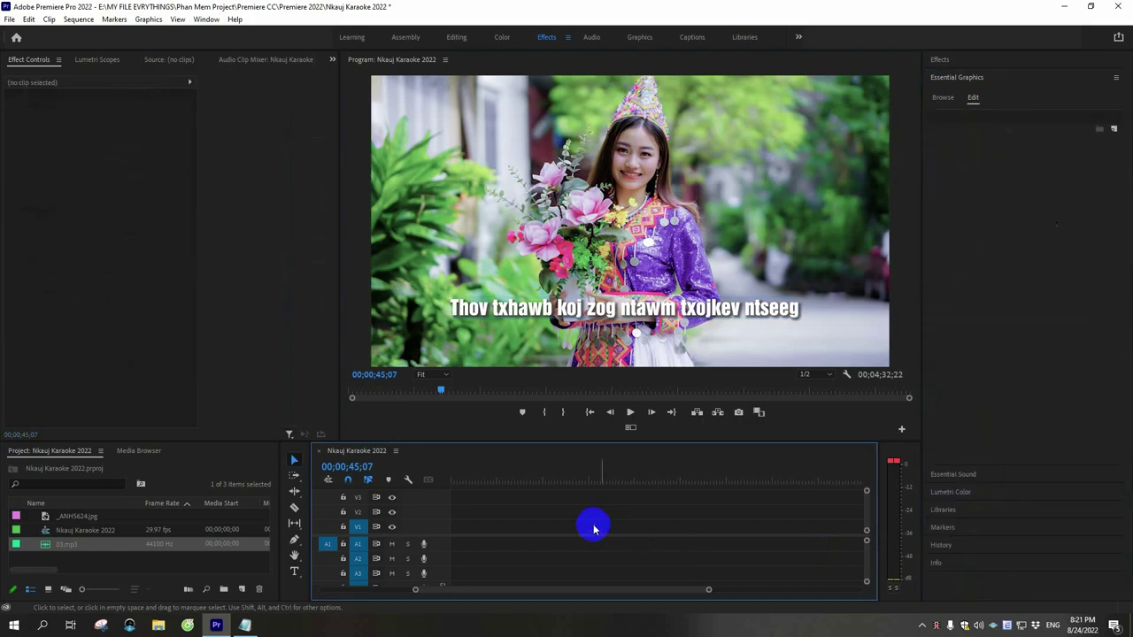
pyautogui.moveTo(557, 589); pyautogui.dragTo(444, 591)
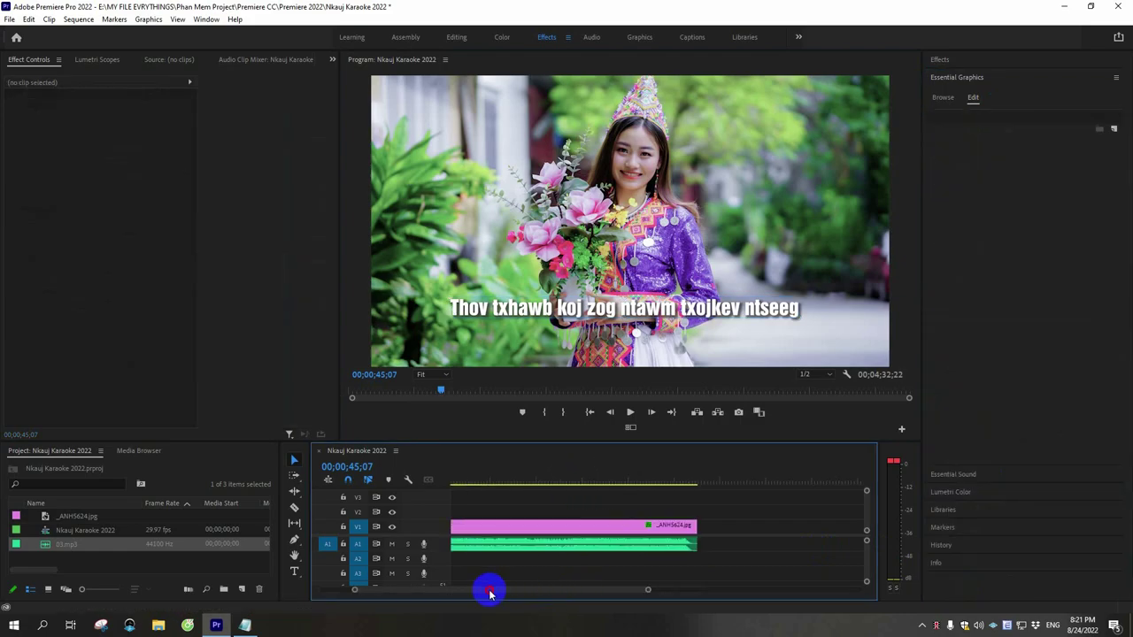
pyautogui.click(508, 479)
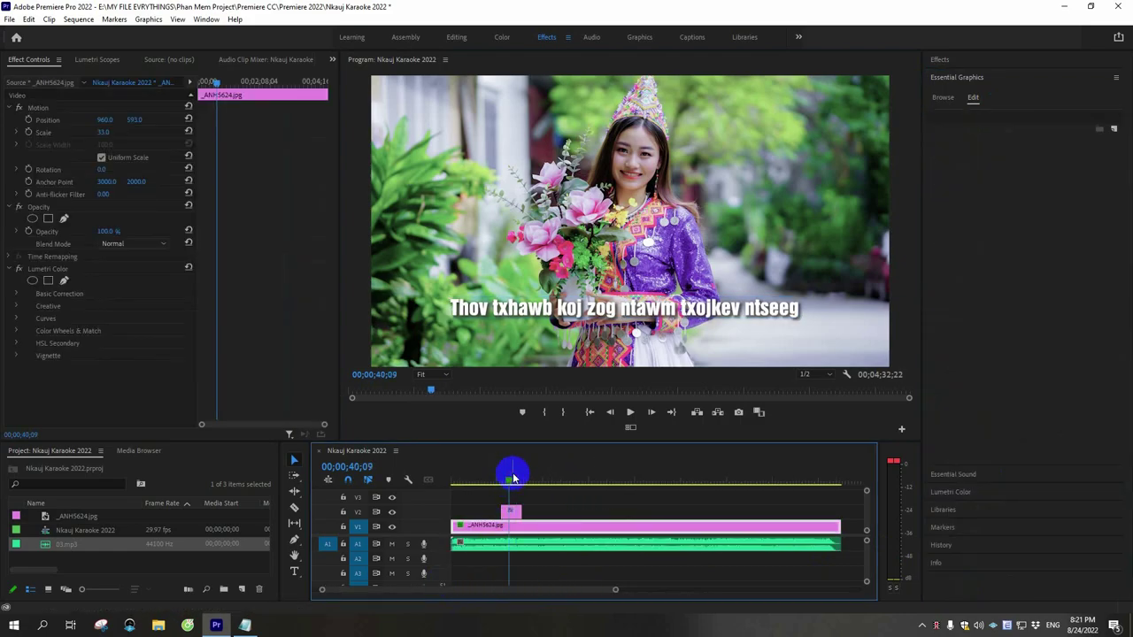
pyautogui.click(558, 529)
# Step: Give the lyric text a black stroke outline of width 24
pyautogui.click(736, 305)
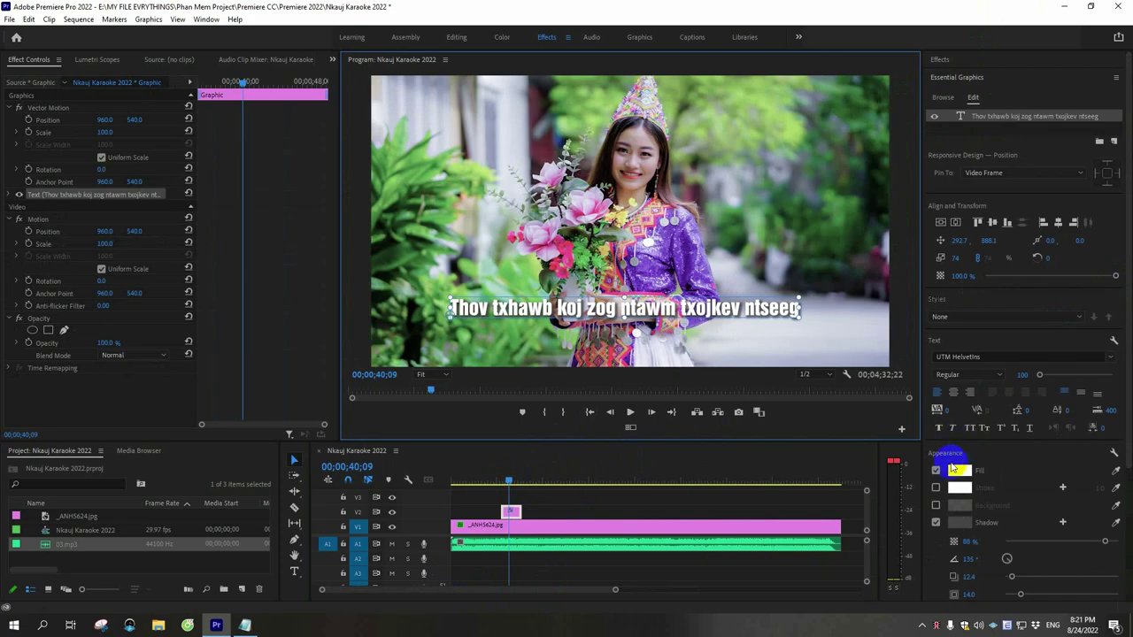
pyautogui.click(935, 487)
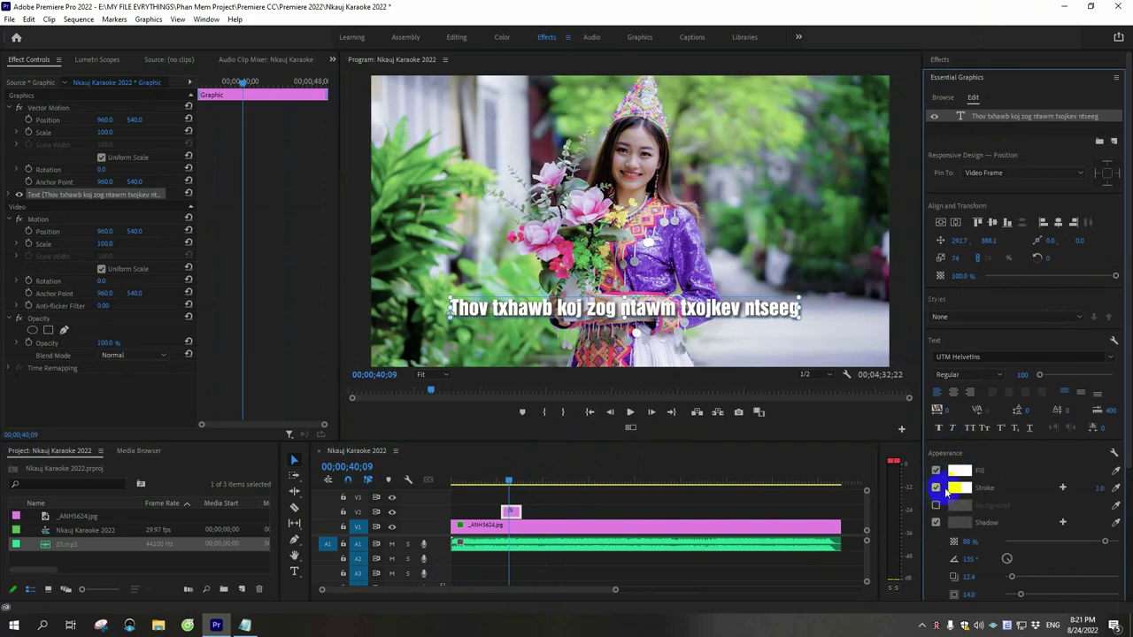
pyautogui.click(958, 491)
pyautogui.click(360, 187)
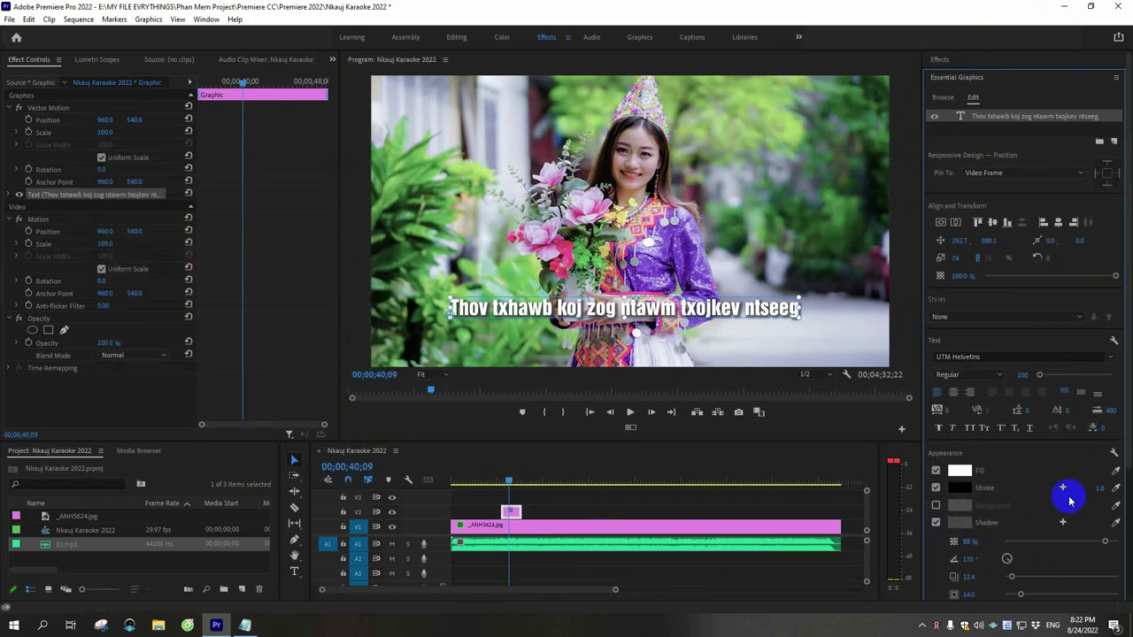
pyautogui.moveTo(1099, 492); pyautogui.dragTo(1114, 489)
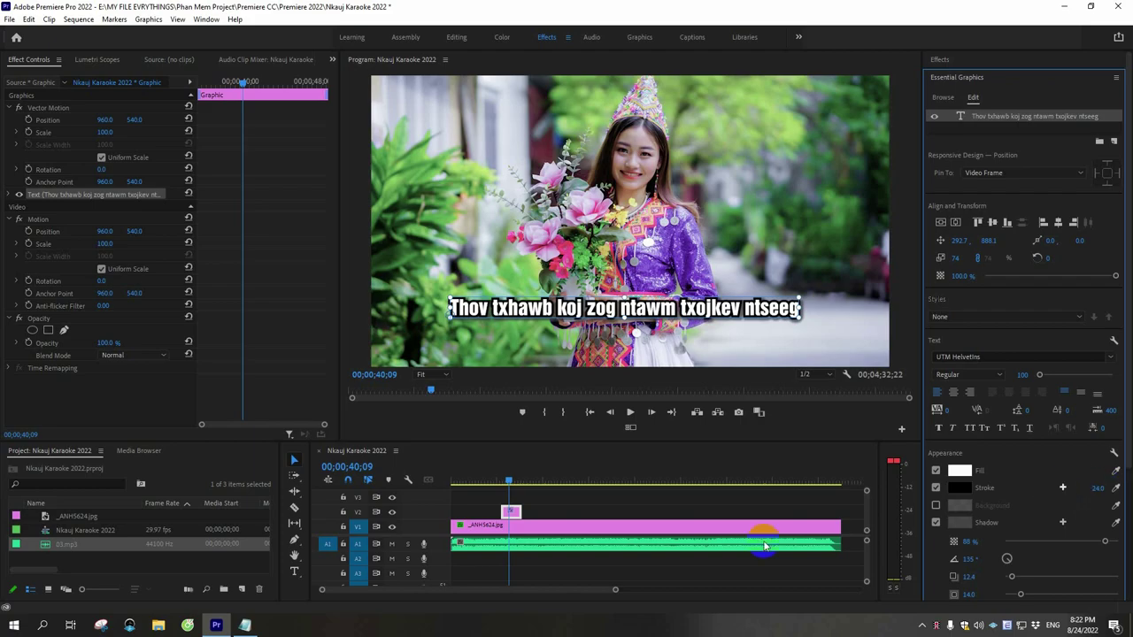
pyautogui.click(605, 496)
pyautogui.click(511, 483)
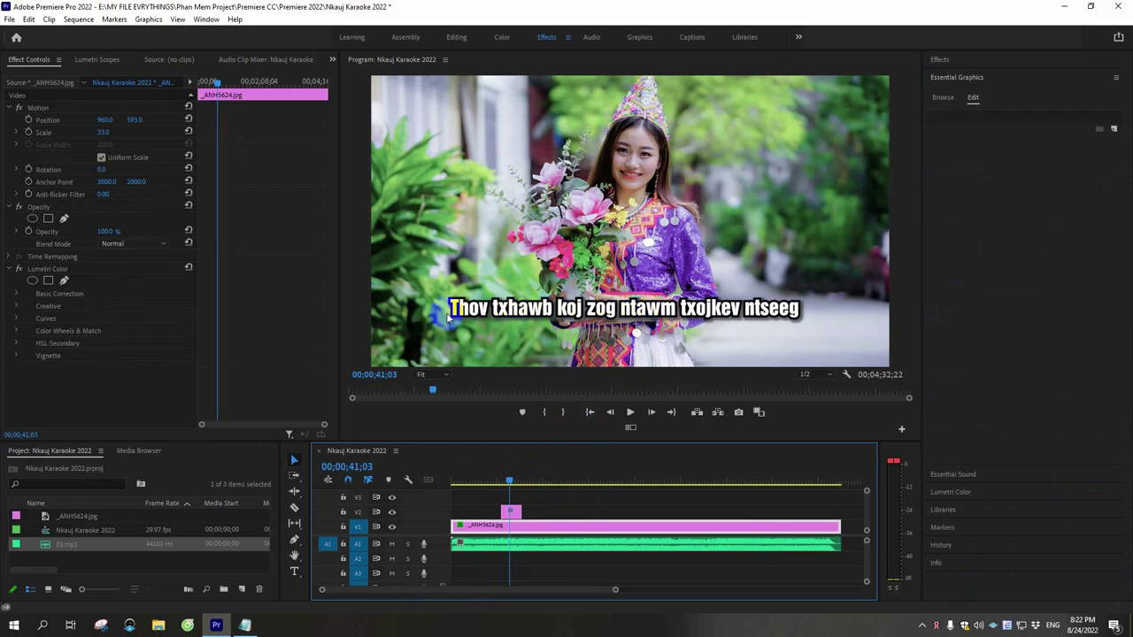
# Step: Shift the V2 lyric title clip about 3 seconds earlier on the timeline
pyautogui.click(512, 513)
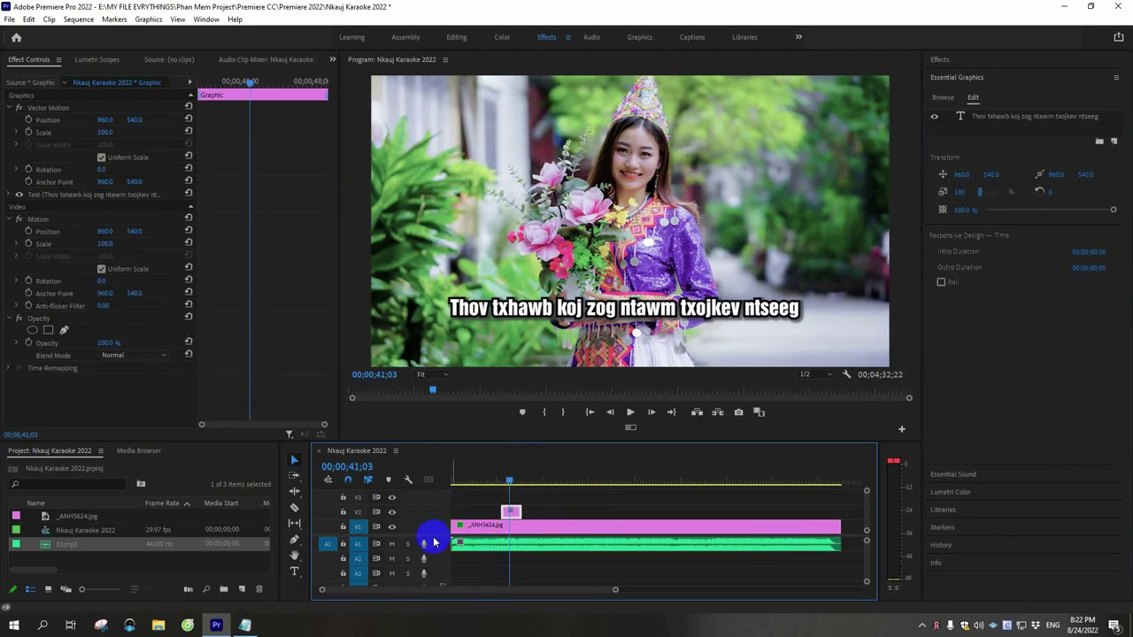
pyautogui.scroll(1, 435, 535)
pyautogui.click(513, 518)
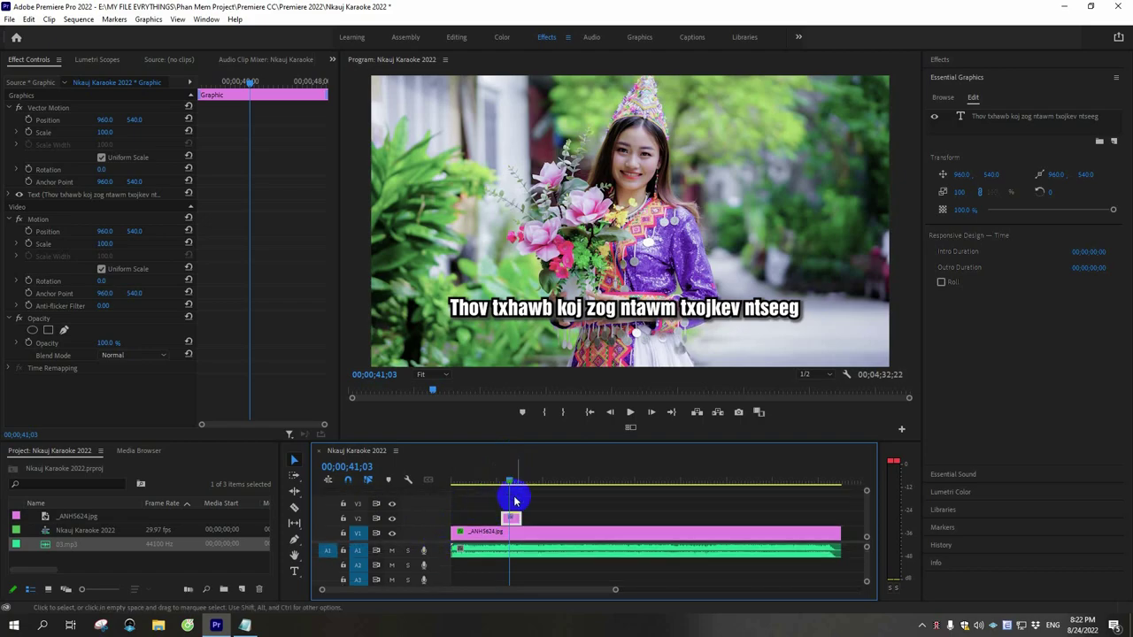
pyautogui.click(509, 496)
pyautogui.scroll(3, 561, 511)
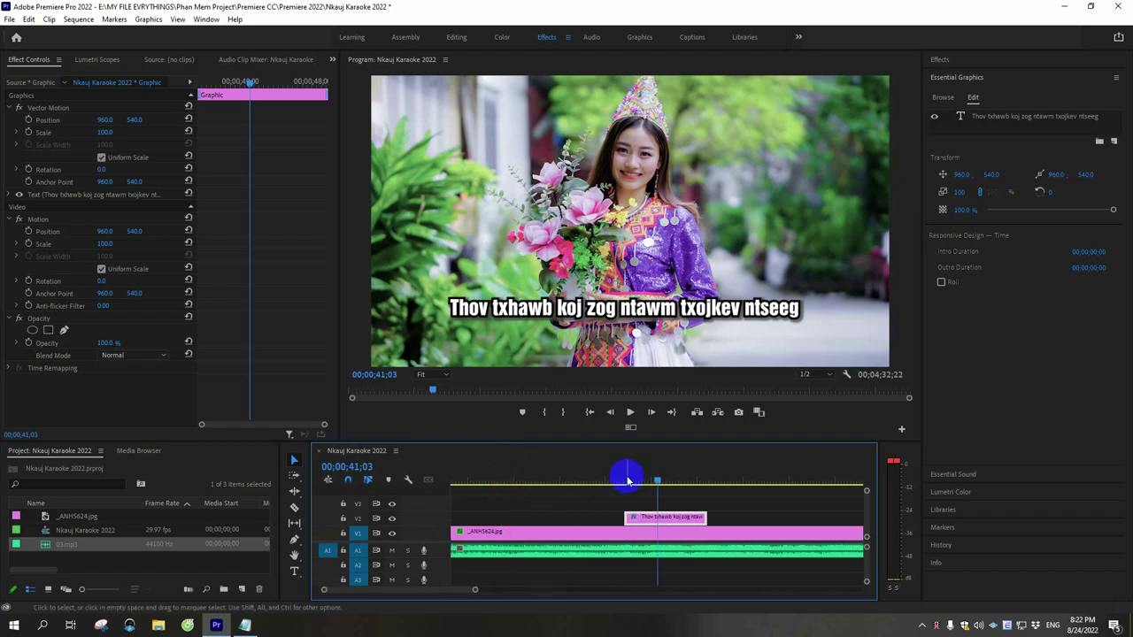
pyautogui.click(612, 479)
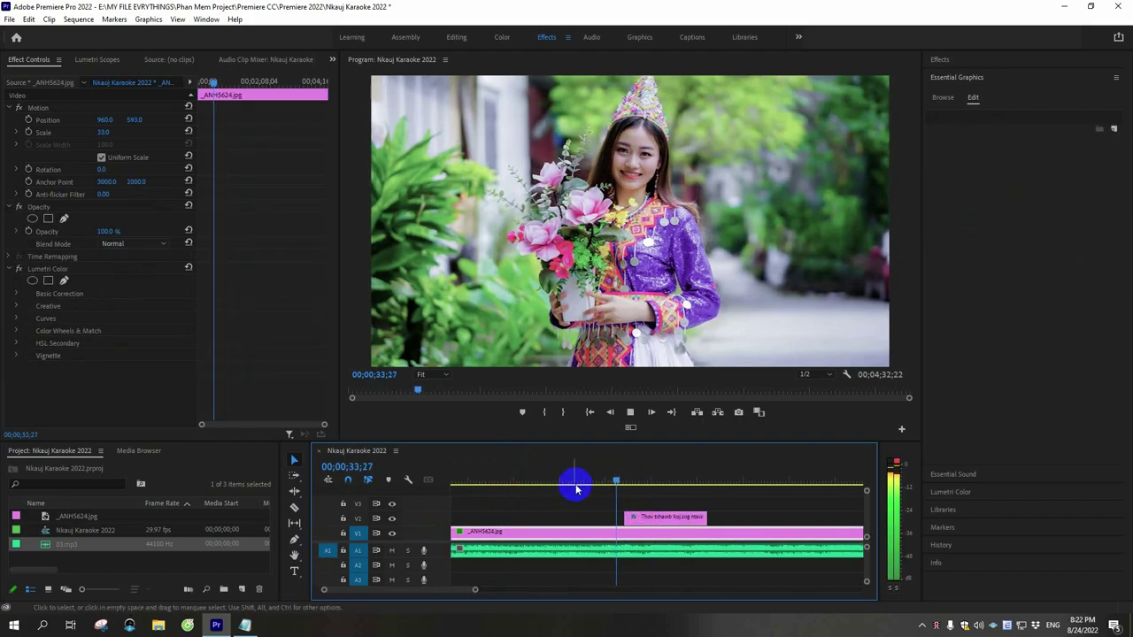
pyautogui.click(586, 482)
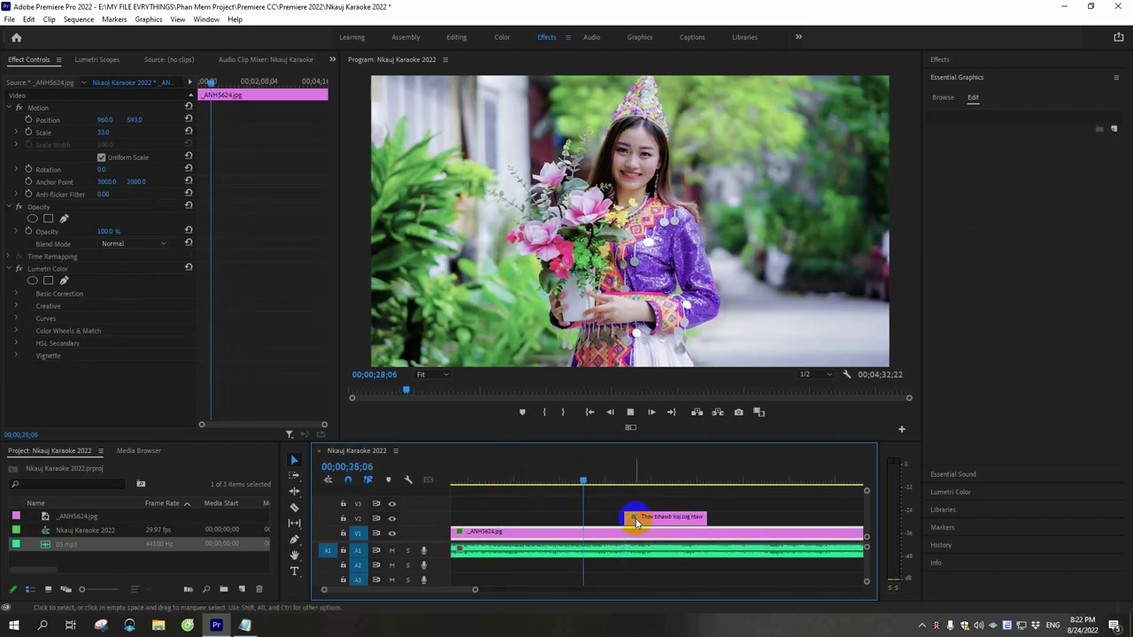
pyautogui.moveTo(651, 520); pyautogui.dragTo(630, 520)
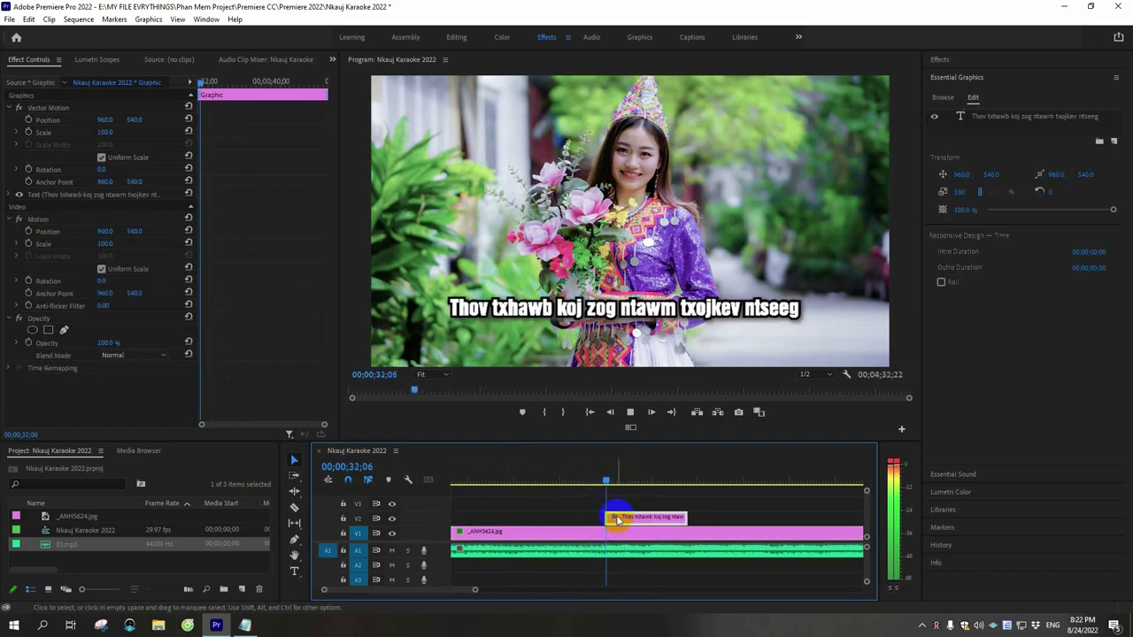
pyautogui.moveTo(634, 523); pyautogui.dragTo(609, 515)
# Step: Shorten the lyric title by about 3.5 seconds and reselect it at its start
pyautogui.press('space')
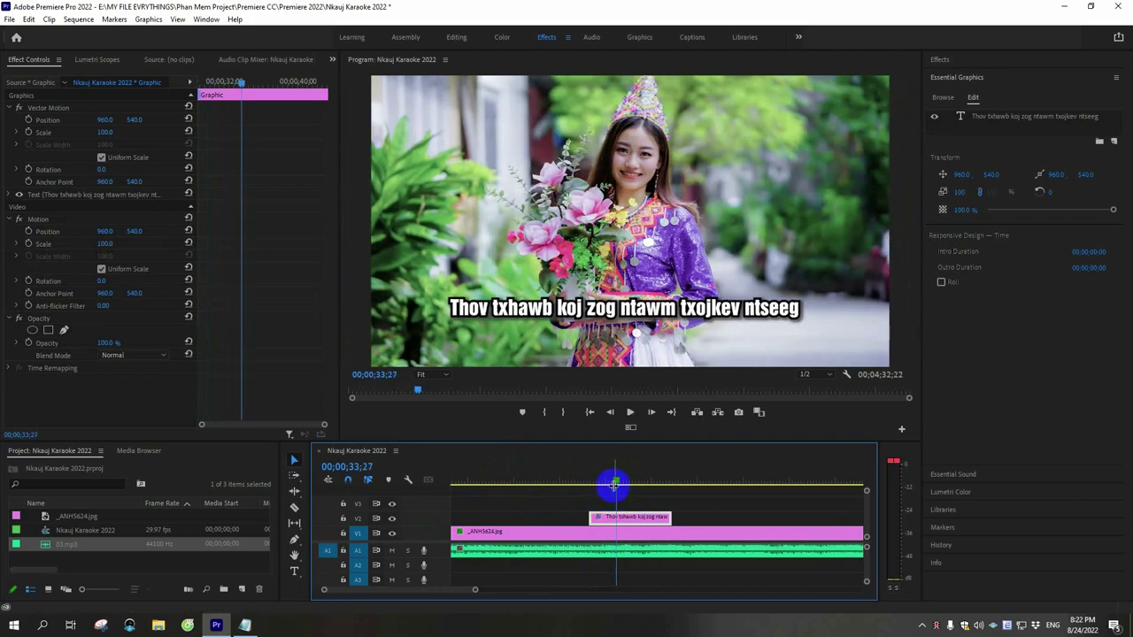
pyautogui.moveTo(588, 482); pyautogui.dragTo(584, 481)
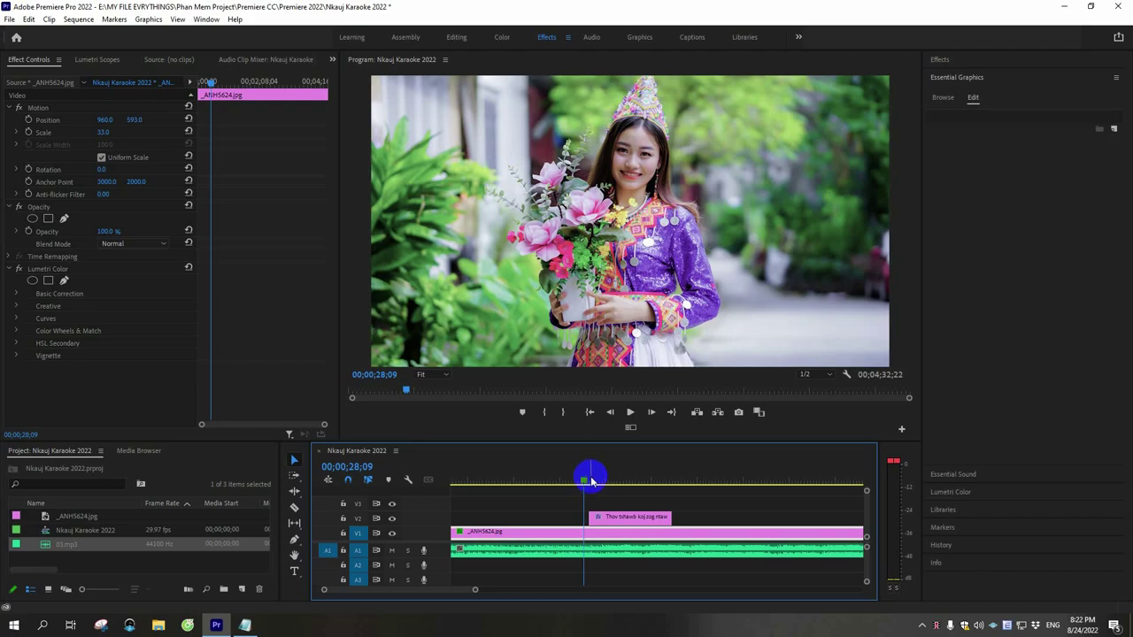
pyautogui.press('space')
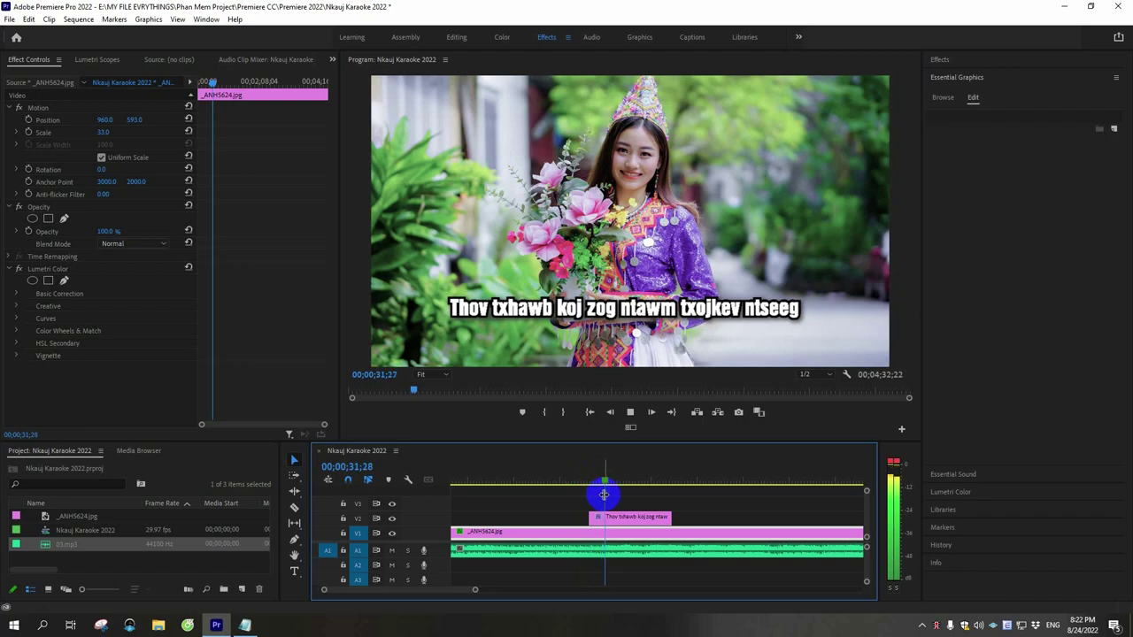
pyautogui.click(649, 535)
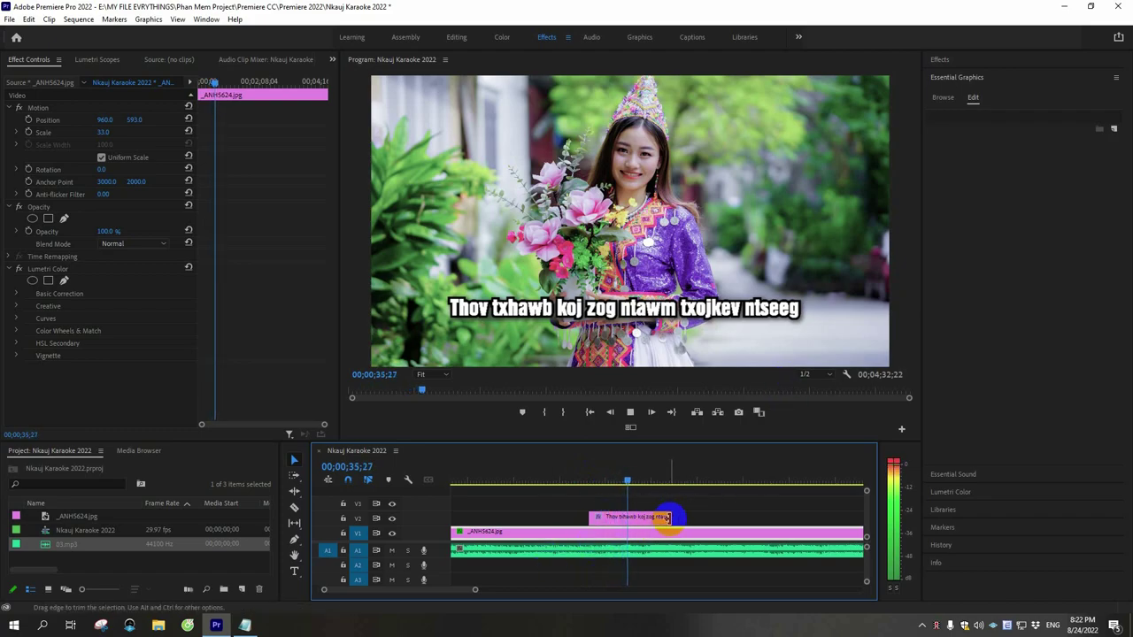
pyautogui.moveTo(667, 518); pyautogui.dragTo(649, 520)
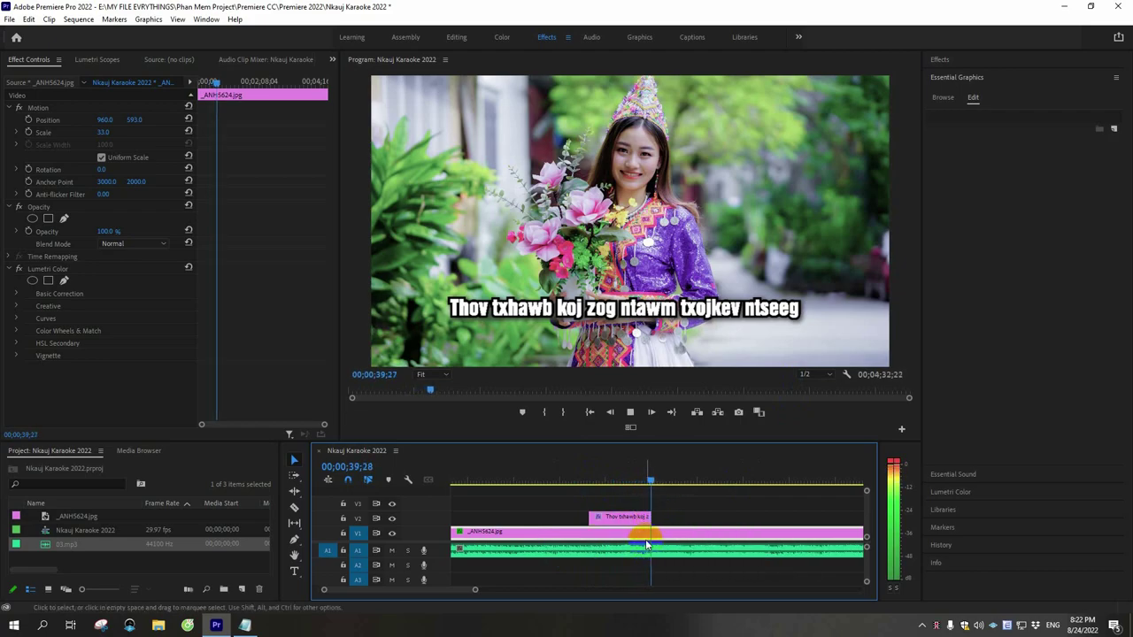
pyautogui.click(618, 482)
pyautogui.click(639, 523)
pyautogui.moveTo(597, 482); pyautogui.dragTo(598, 482)
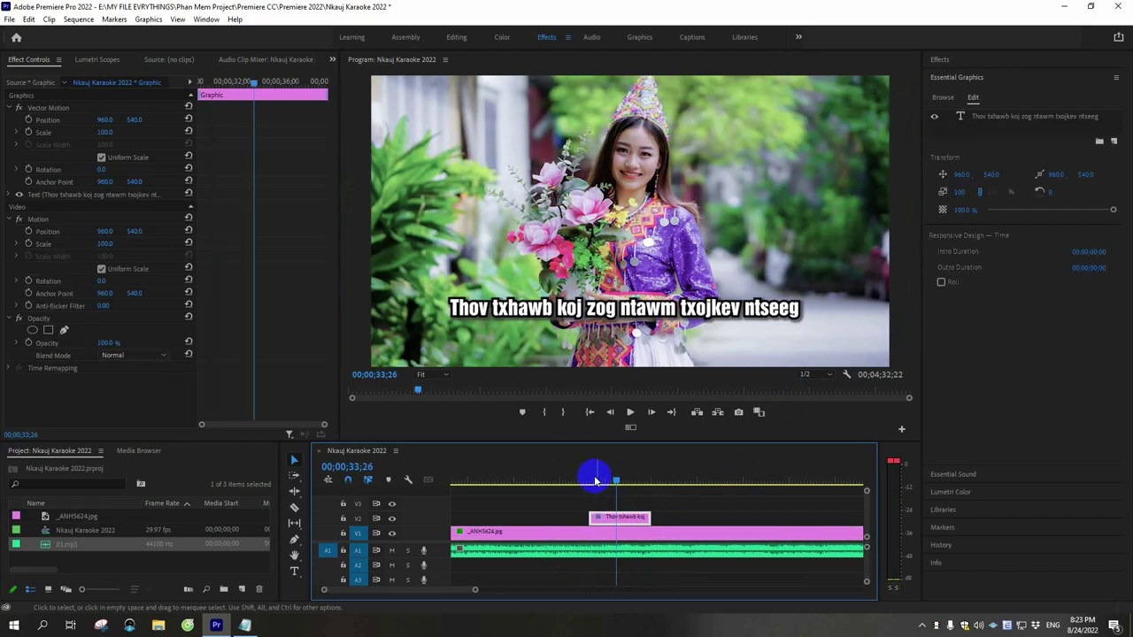
pyautogui.click(617, 521)
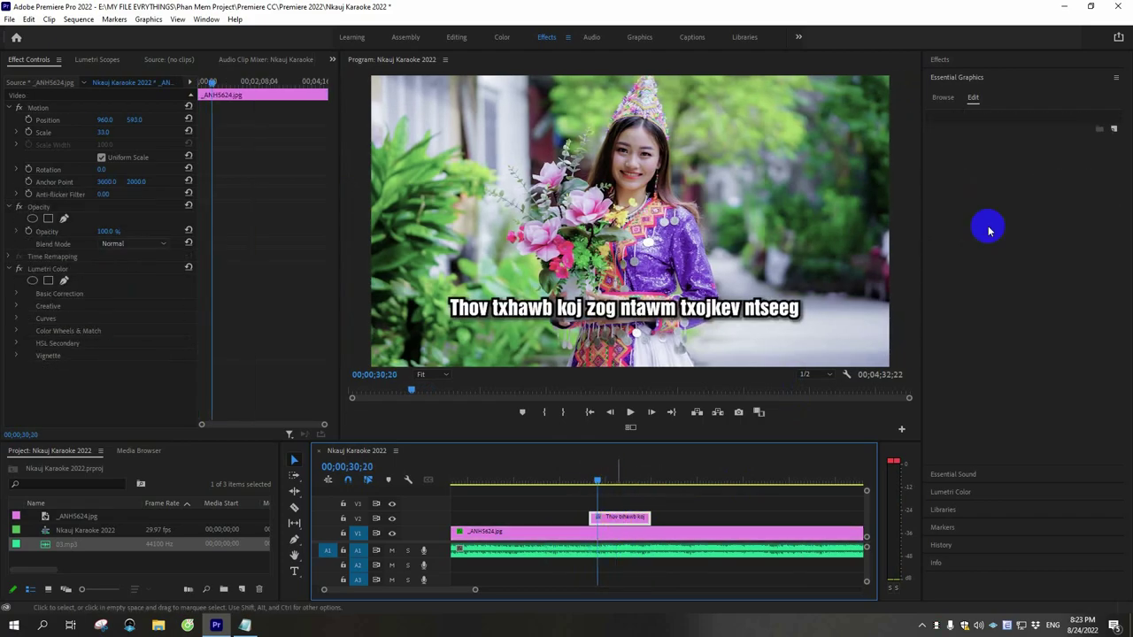
# Step: Apply a Cross Dissolve from Video Transitions > Dissolve to the title clip's start
pyautogui.click(961, 56)
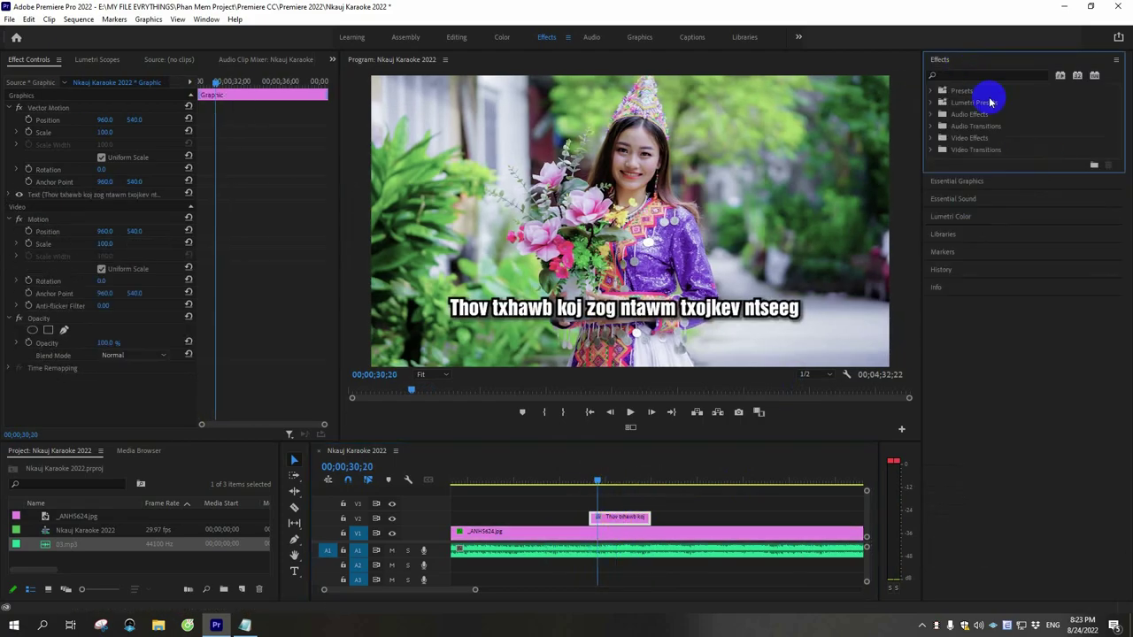
pyautogui.doubleClick(982, 150)
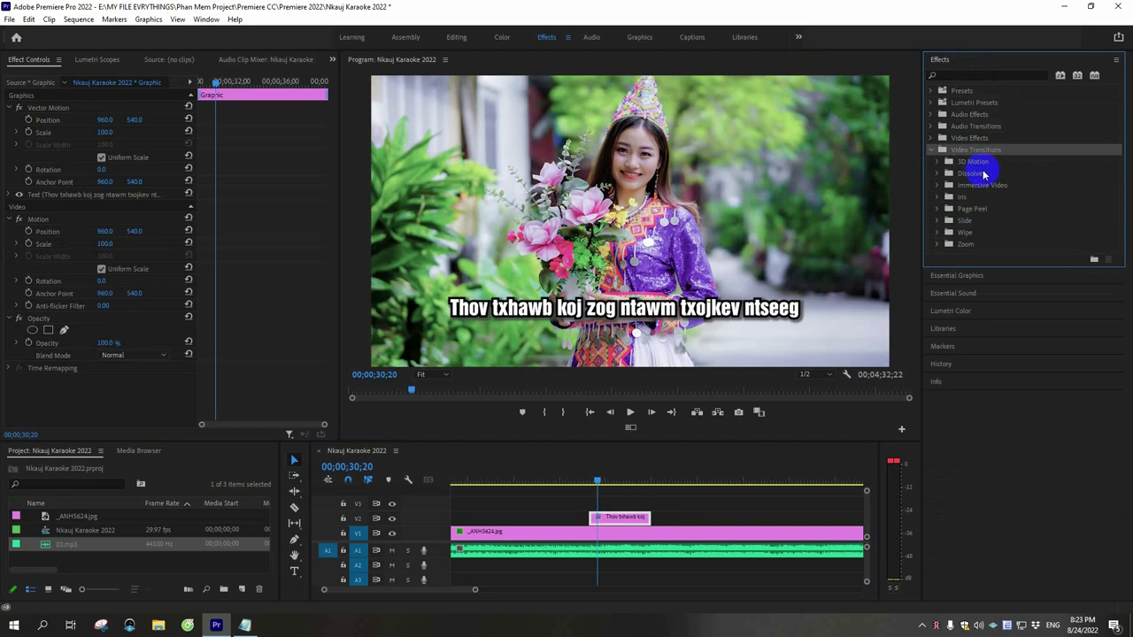
pyautogui.click(987, 175)
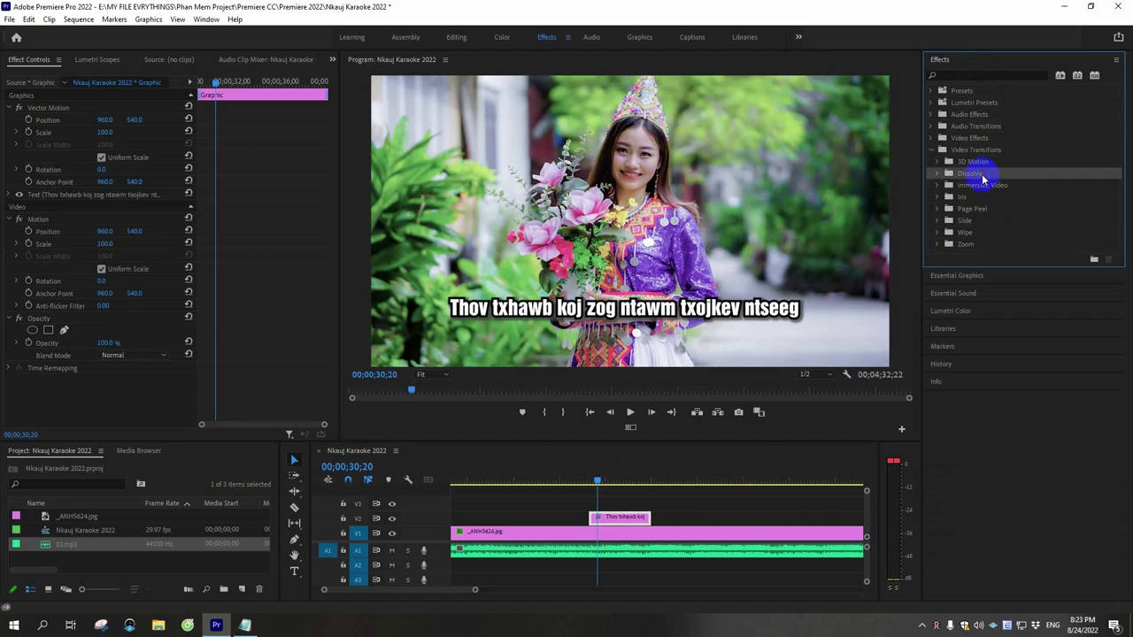
pyautogui.doubleClick(982, 180)
pyautogui.moveTo(977, 196); pyautogui.dragTo(652, 524)
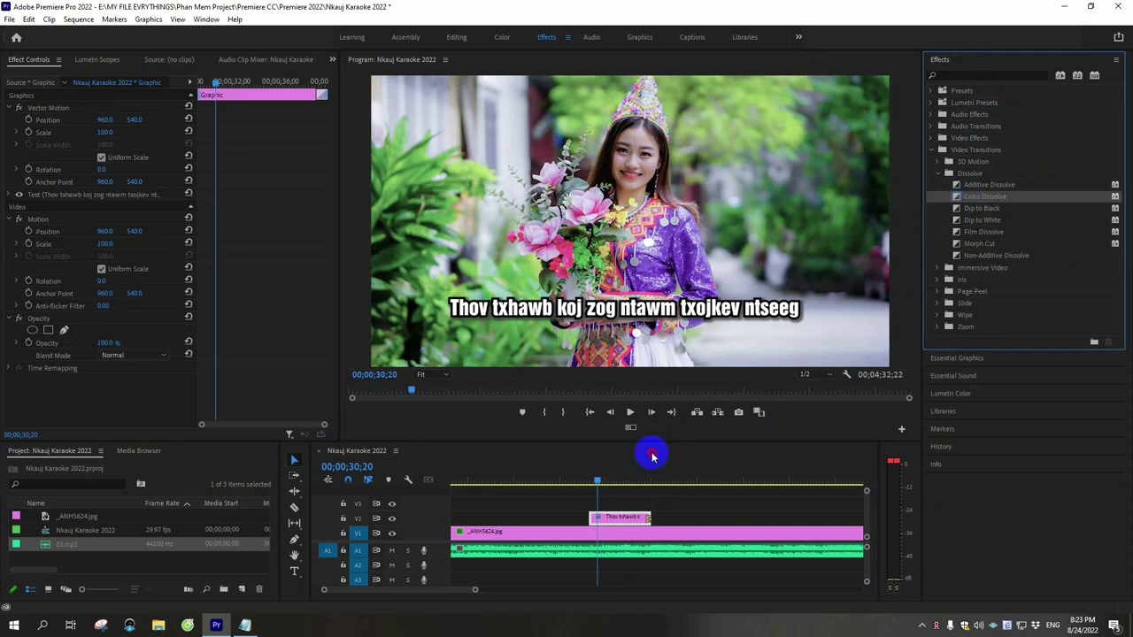
pyautogui.moveTo(652, 456); pyautogui.dragTo(593, 516)
pyautogui.click(582, 479)
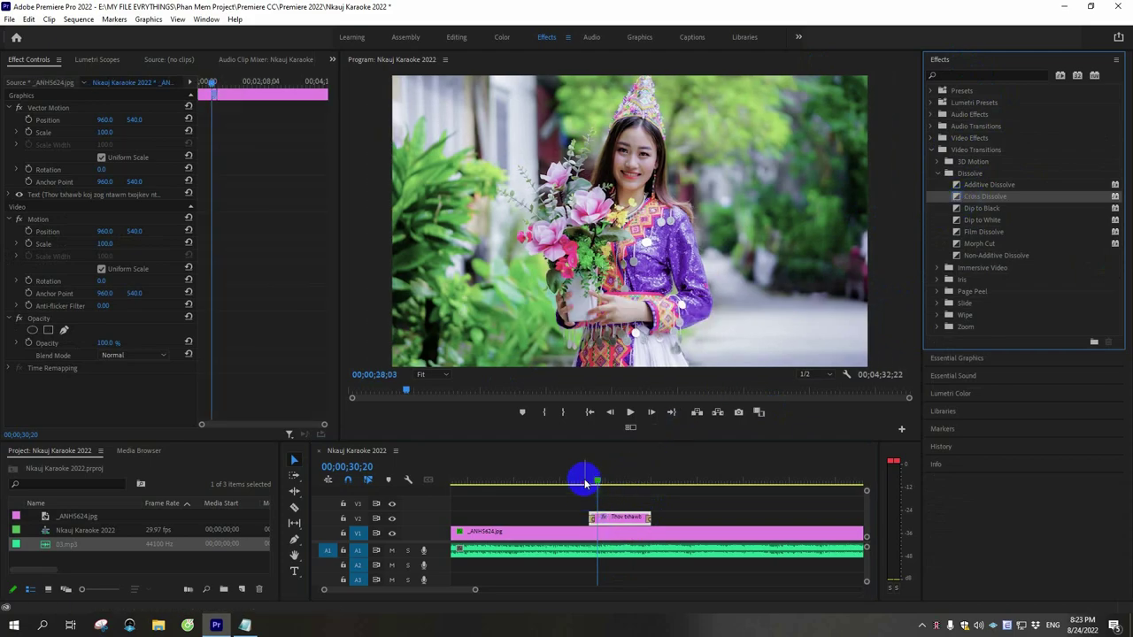
pyautogui.press('space')
# Step: Shorten the opening dissolve to 19 frames, trim the title's end, and set the closing dissolve to 15 frames
pyautogui.scroll(3, 584, 476)
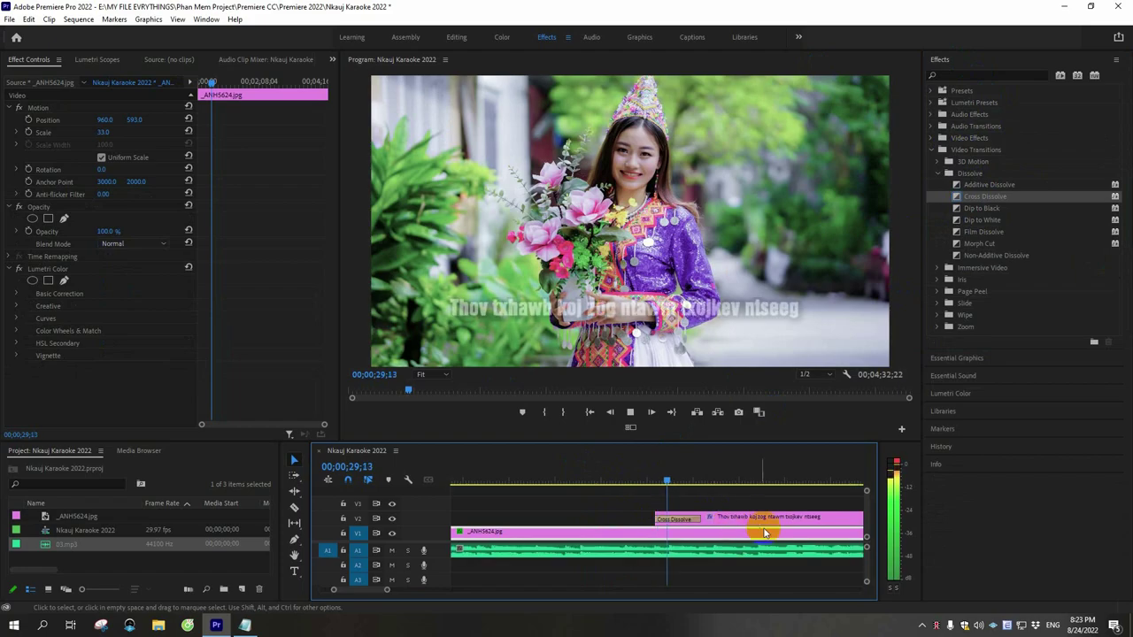
pyautogui.moveTo(704, 519); pyautogui.dragTo(678, 519)
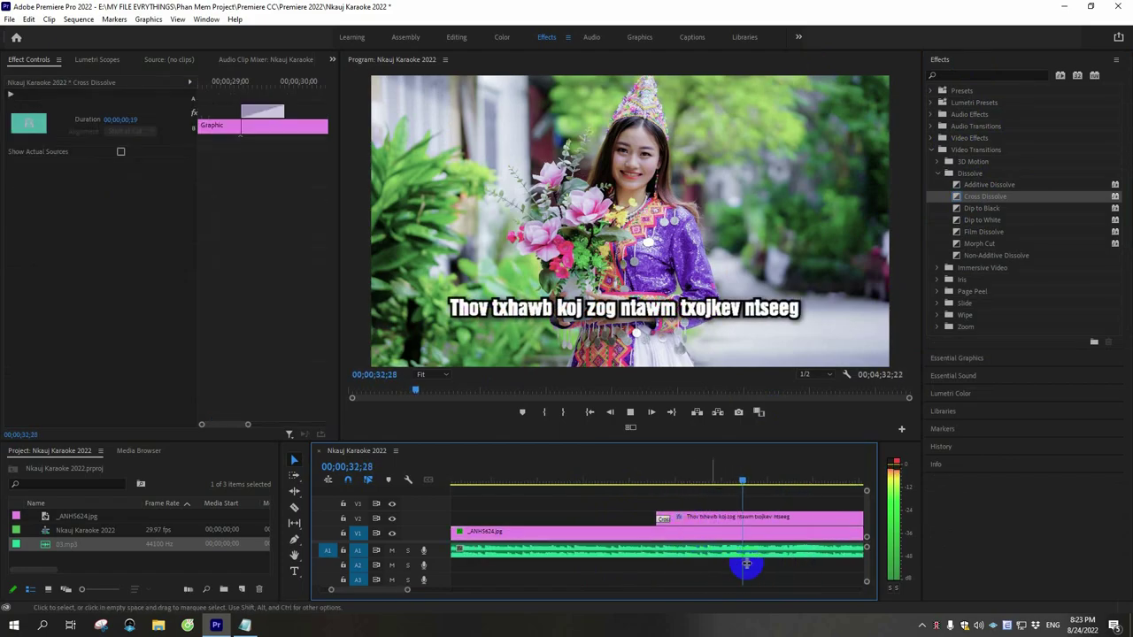
pyautogui.moveTo(863, 518); pyautogui.dragTo(779, 519)
pyautogui.click(766, 486)
pyautogui.press('=')
pyautogui.press('=')
pyautogui.press('=')
pyautogui.moveTo(690, 522); pyautogui.dragTo(695, 531)
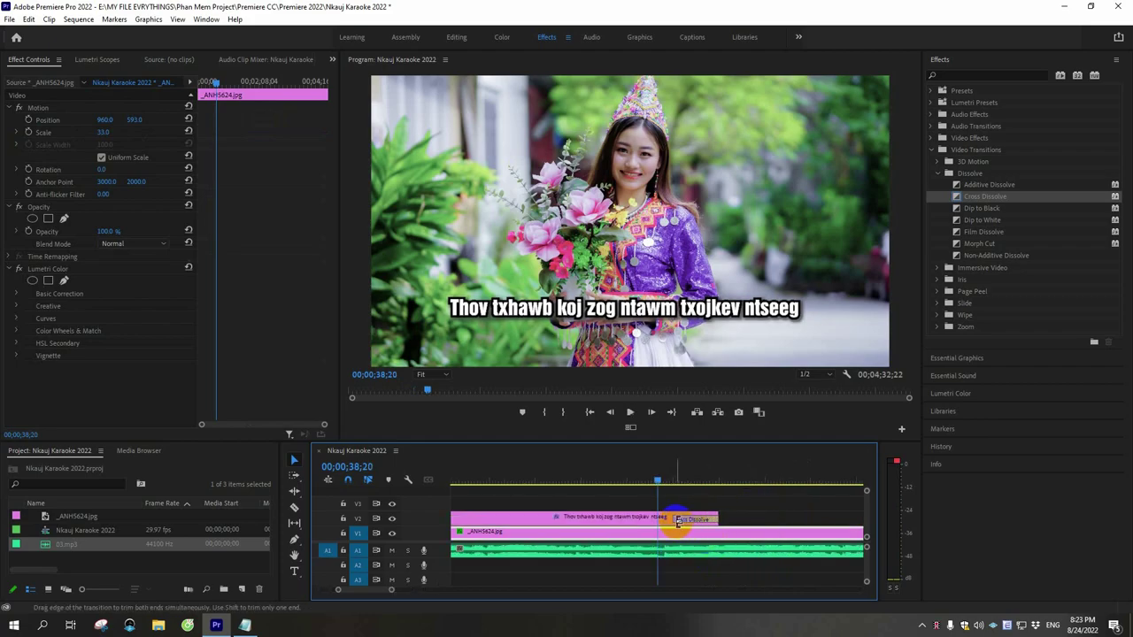
pyautogui.press('space')
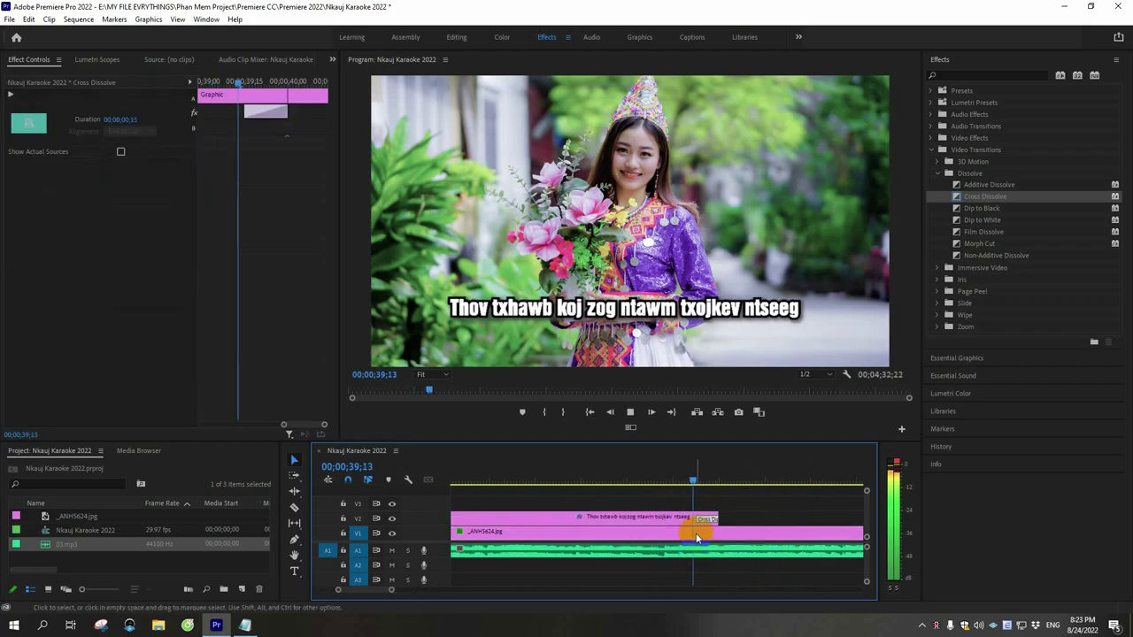
# Step: Replay the title, copy it onto V3, then undo that copy
pyautogui.press('-')
pyautogui.press('-')
pyautogui.press('-')
pyautogui.click(615, 485)
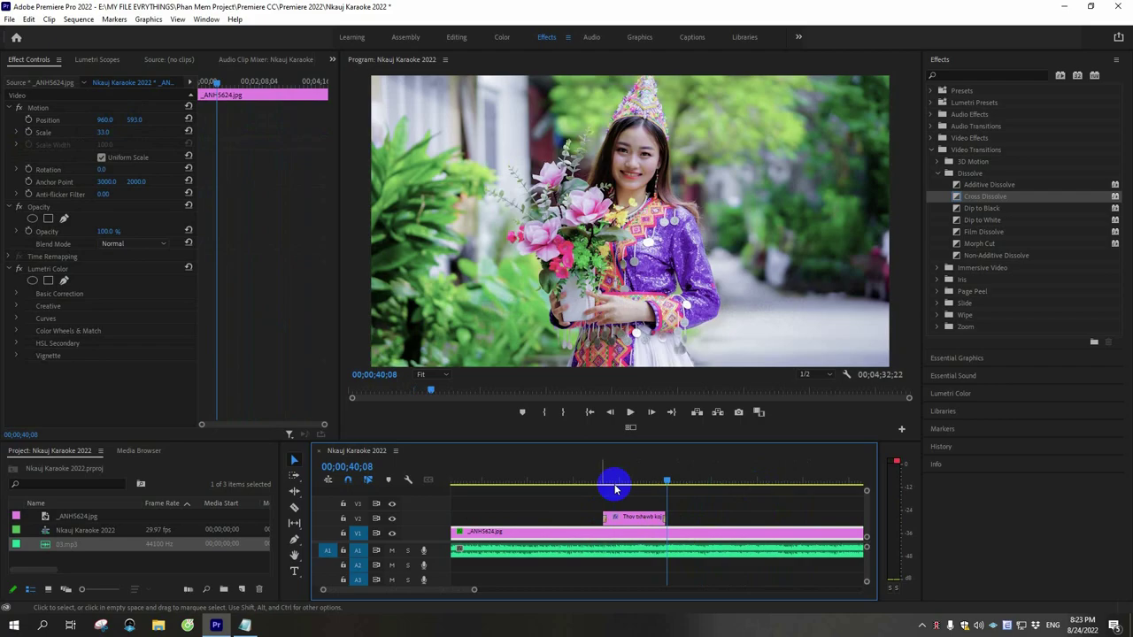
pyautogui.click(620, 488)
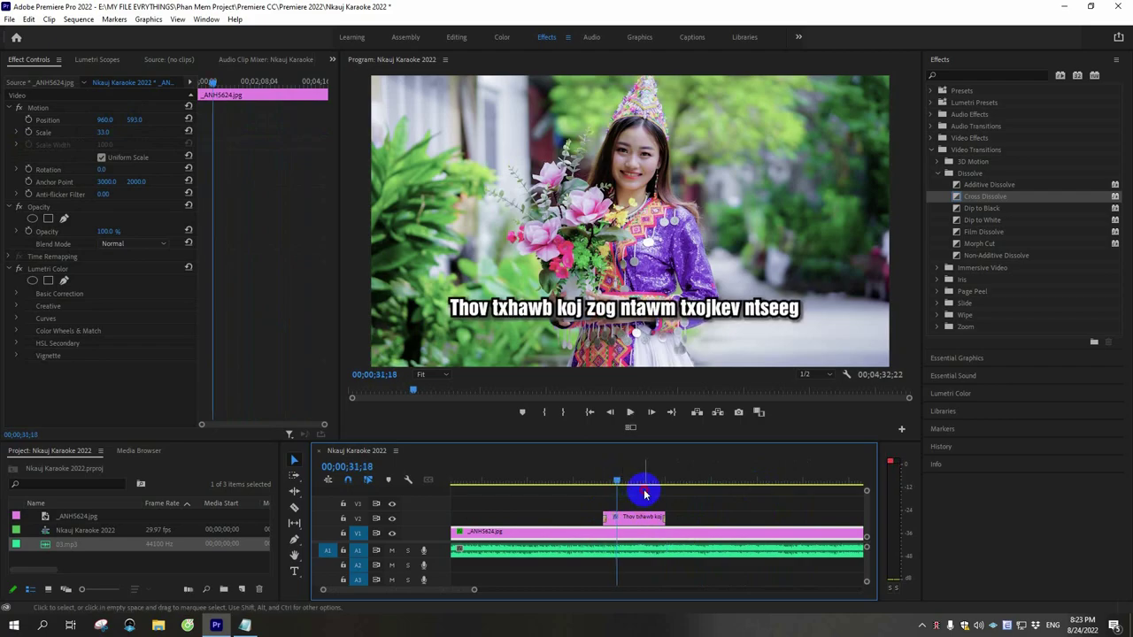
pyautogui.click(631, 521)
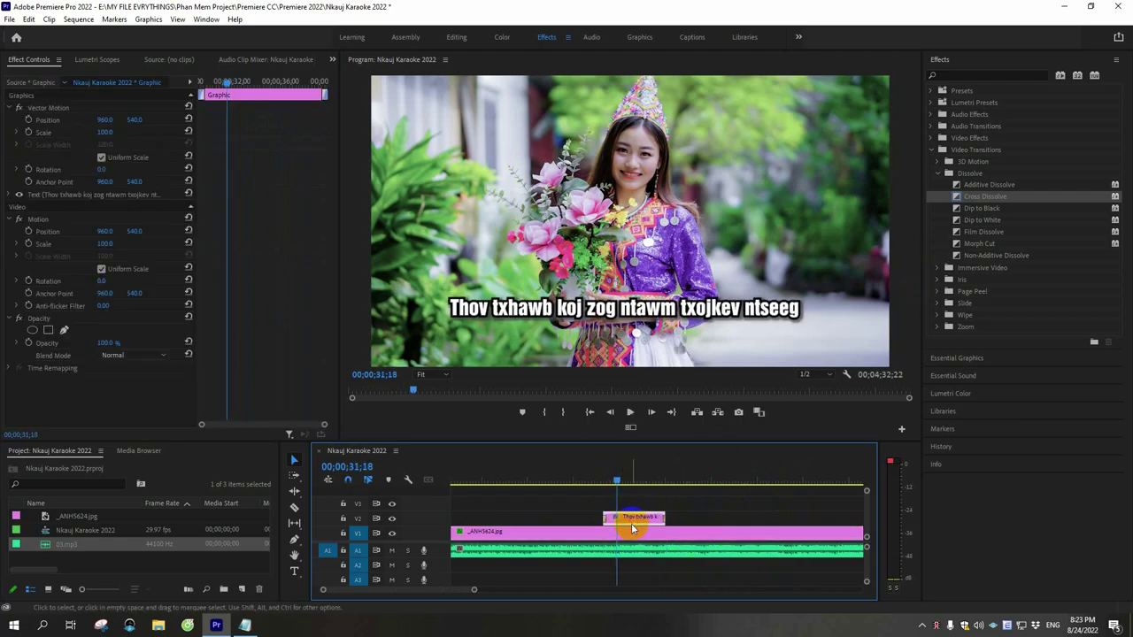
pyautogui.moveTo(631, 522); pyautogui.dragTo(631, 508)
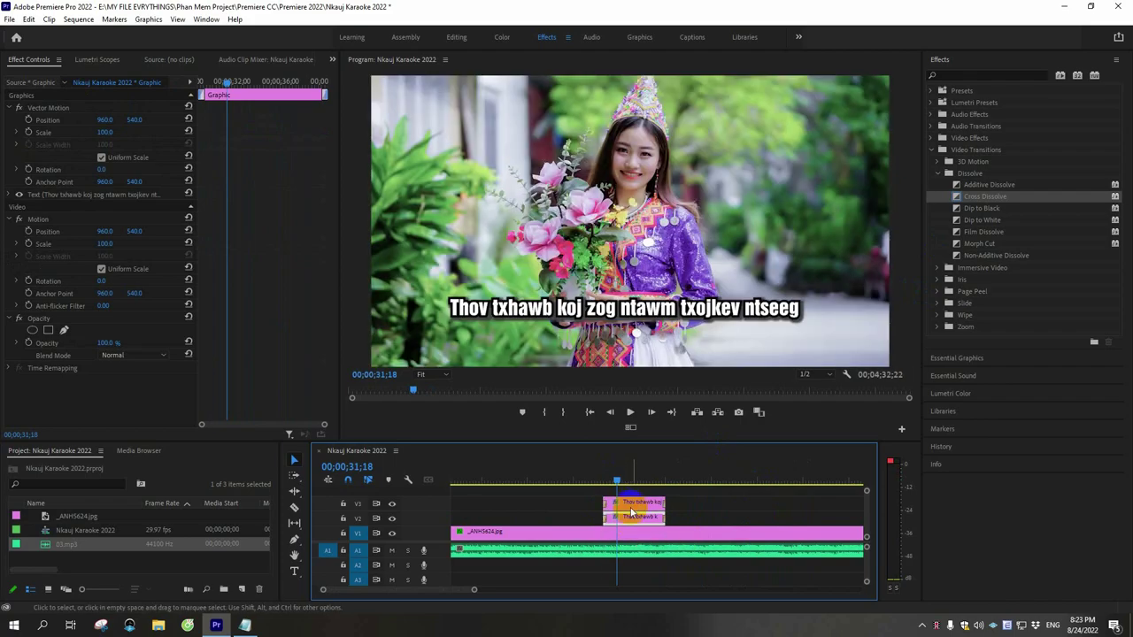
pyautogui.click(631, 516)
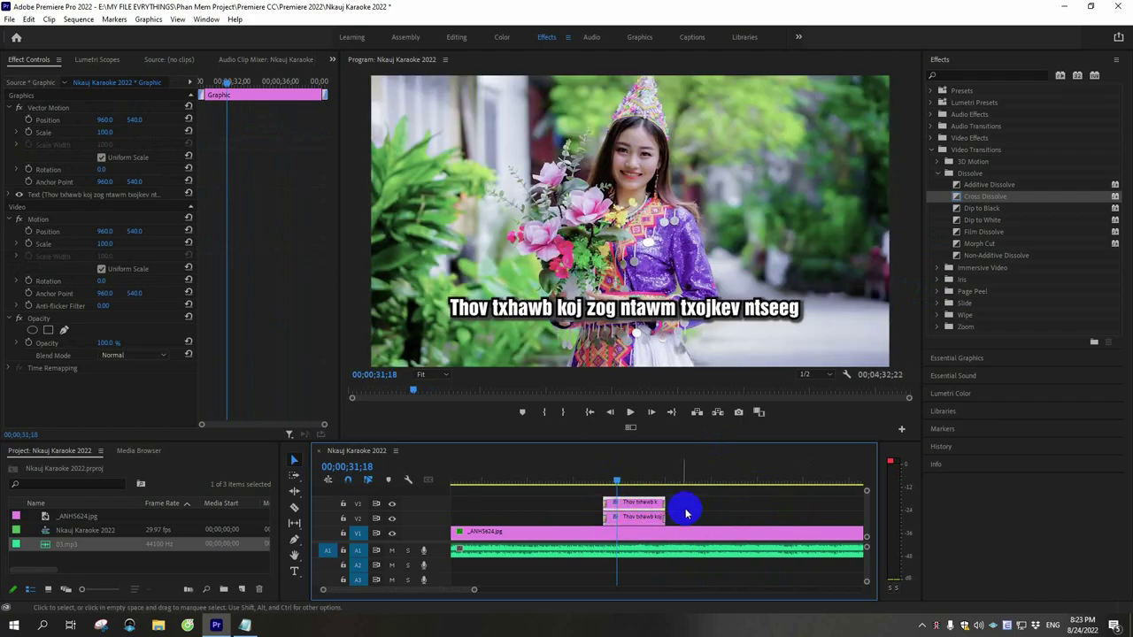
pyautogui.hotkey('ctrl', 'z')
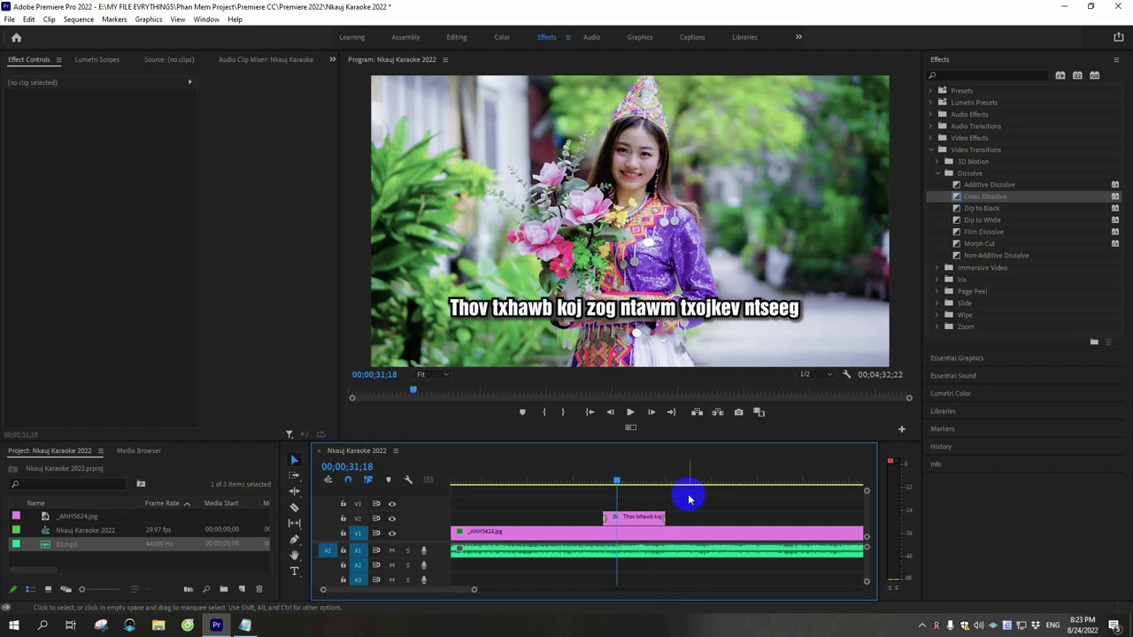
# Step: Duplicate the V2 title directly above onto V3 and swap the two clips between tracks
pyautogui.click(625, 521)
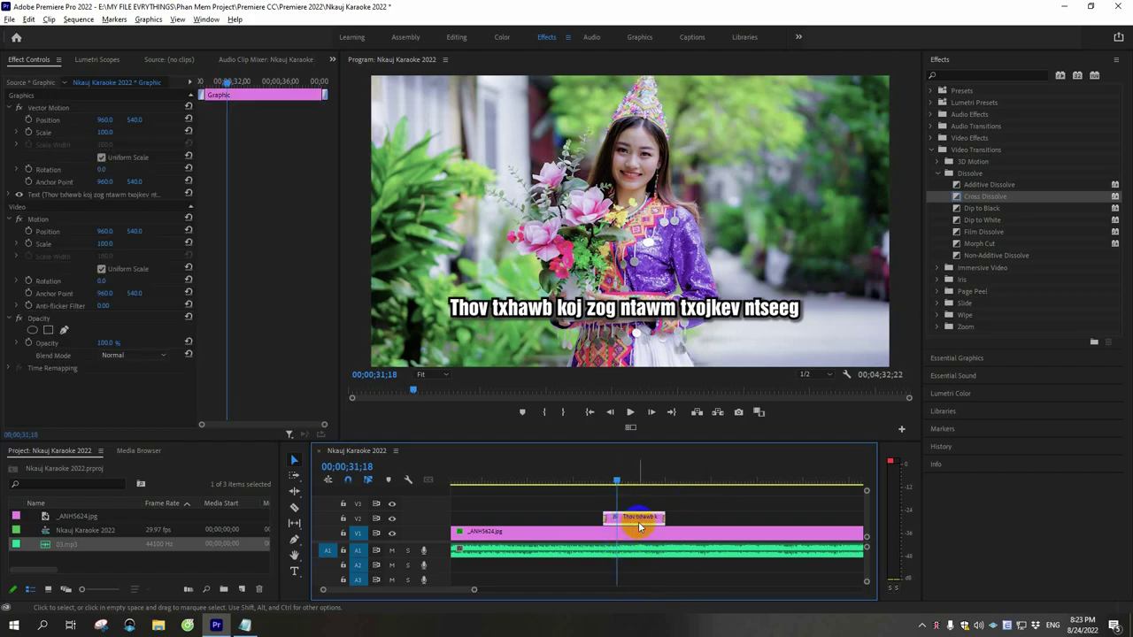
pyautogui.keyDown('alt'); pyautogui.moveTo(638, 521); pyautogui.dragTo(639, 506); pyautogui.keyUp('alt')
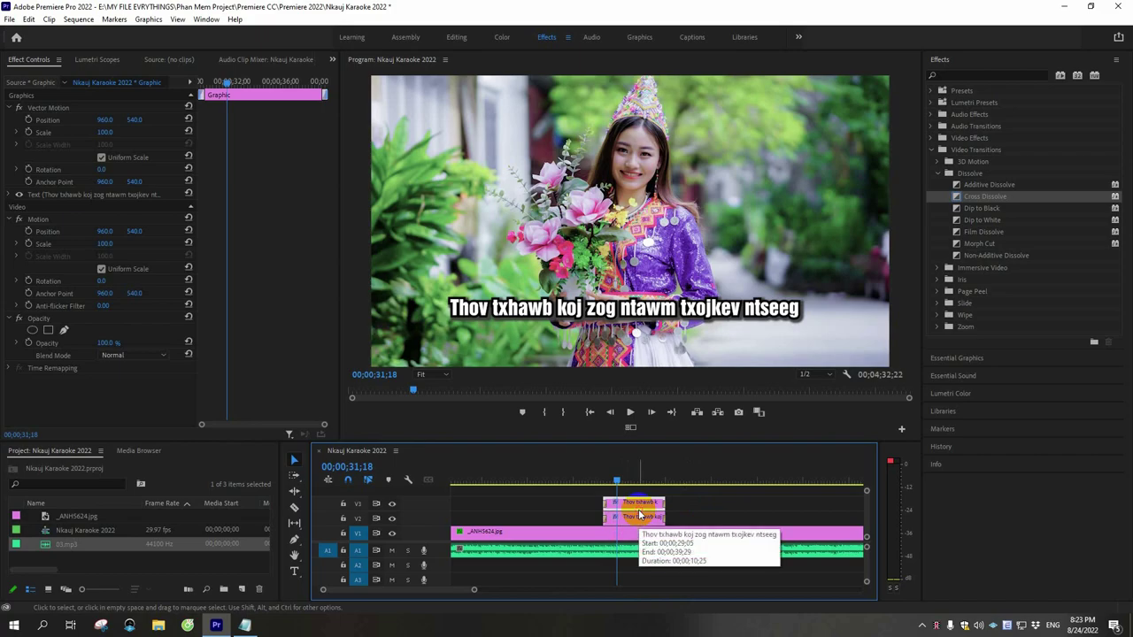
pyautogui.moveTo(625, 478); pyautogui.dragTo(629, 478)
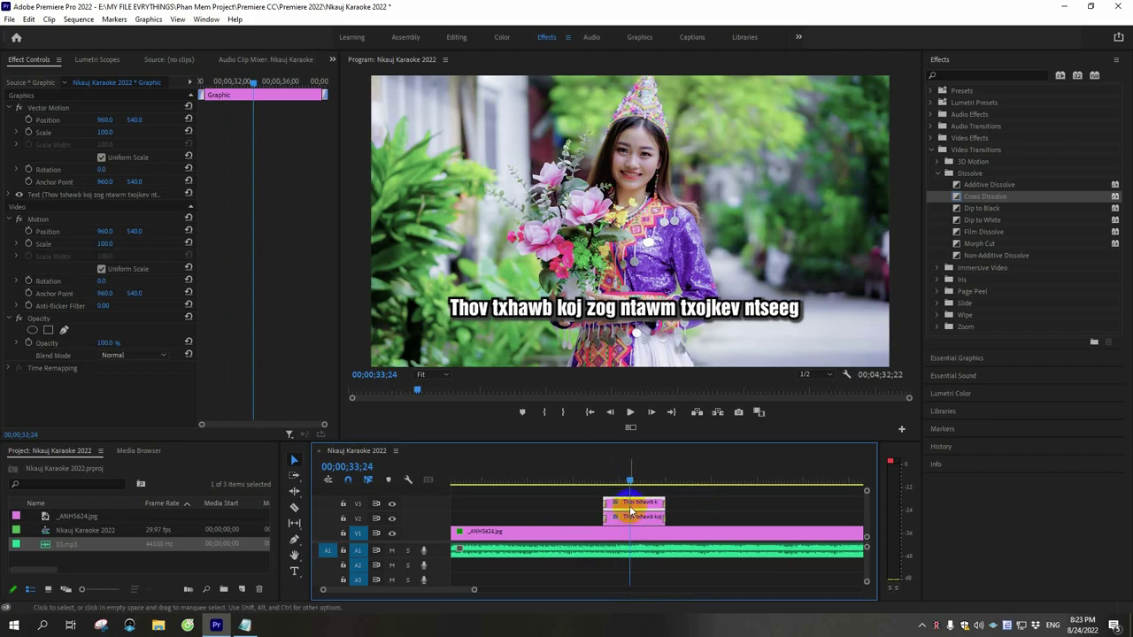
pyautogui.click(641, 507)
pyautogui.moveTo(640, 520); pyautogui.dragTo(640, 508)
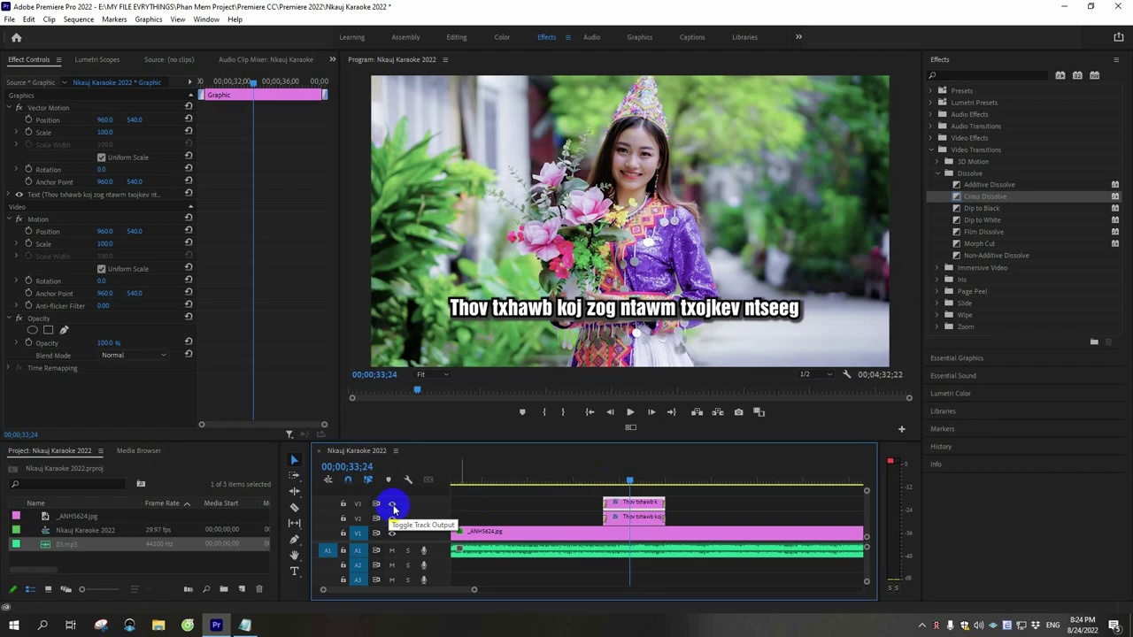
# Step: Turn off V3's track output, select the title and photo clips, and expand Lumetri Color
pyautogui.click(393, 504)
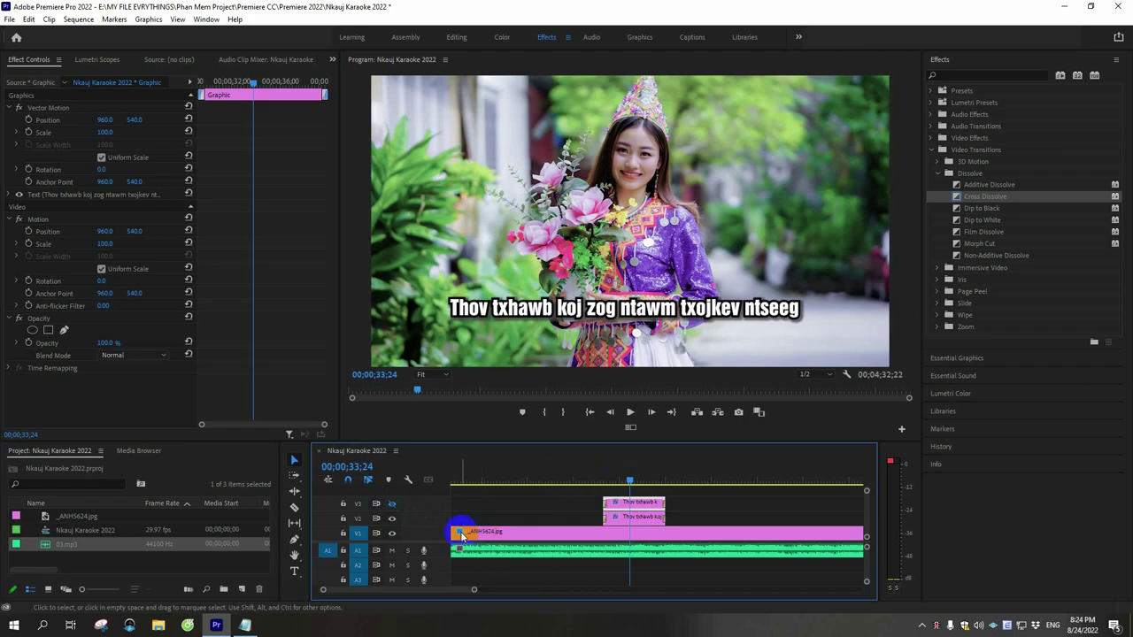
pyautogui.moveTo(615, 481); pyautogui.dragTo(625, 481)
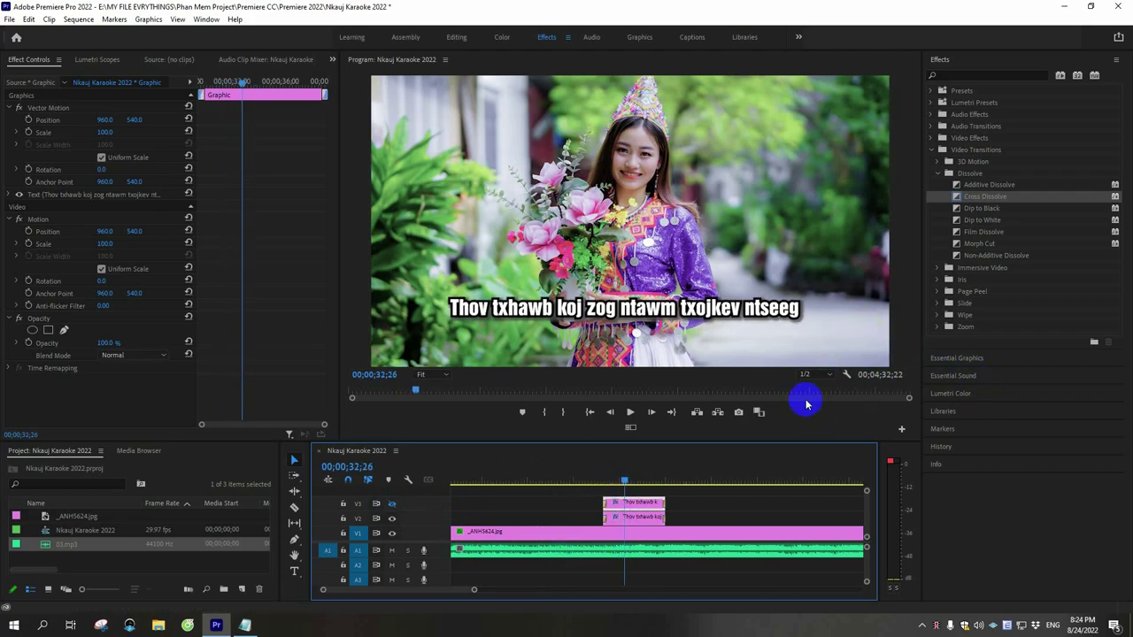
pyautogui.click(620, 506)
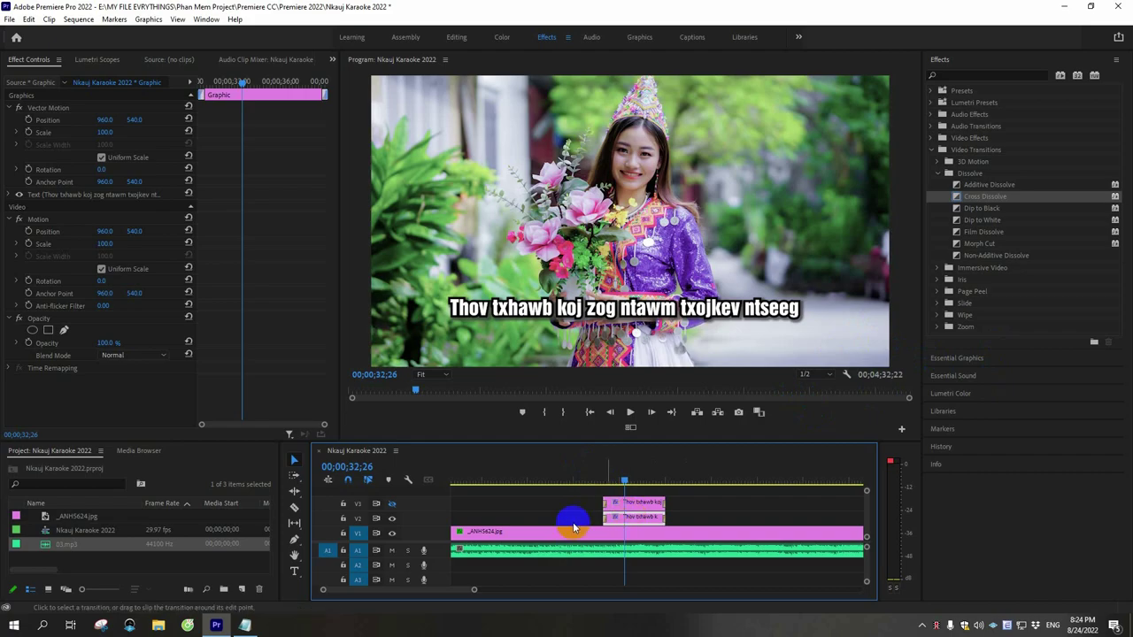
pyautogui.click(642, 516)
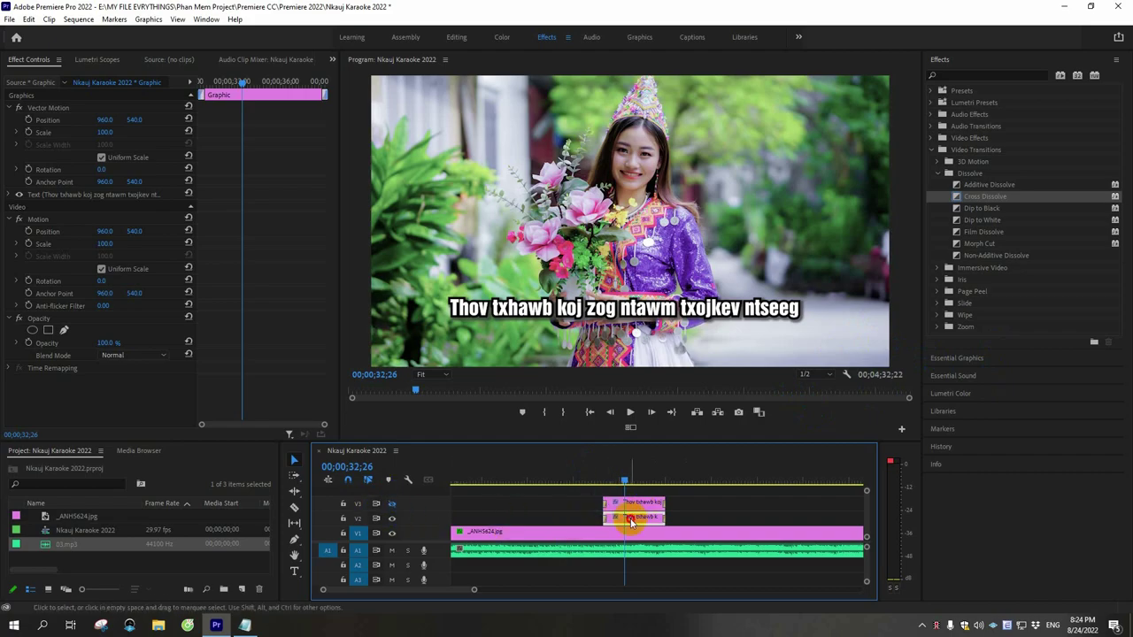
pyautogui.click(635, 518)
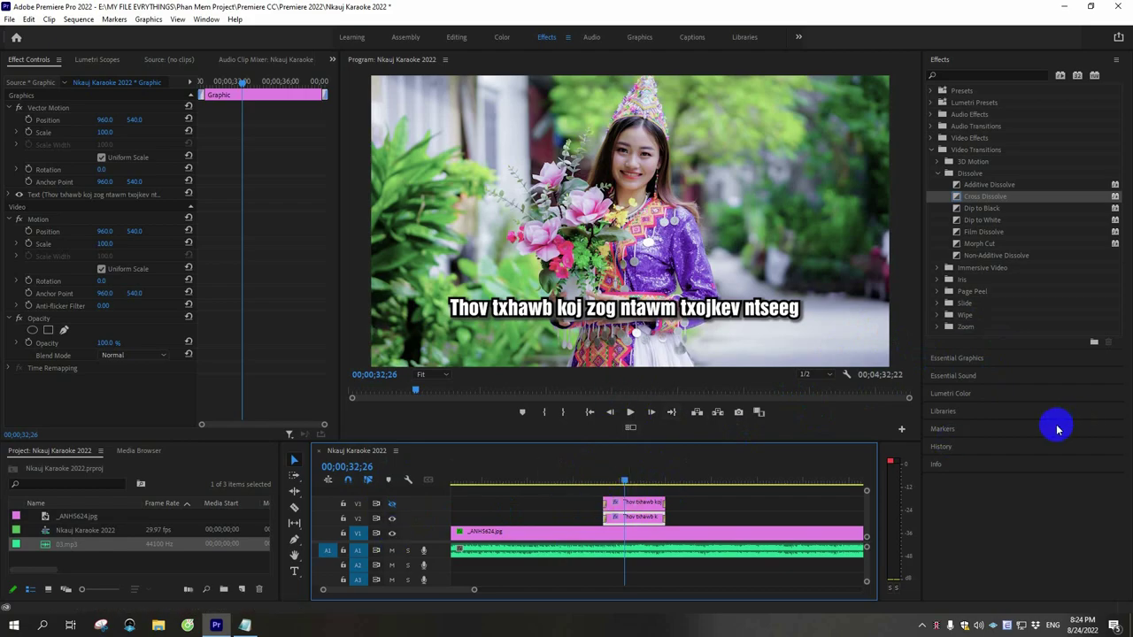
pyautogui.click(634, 533)
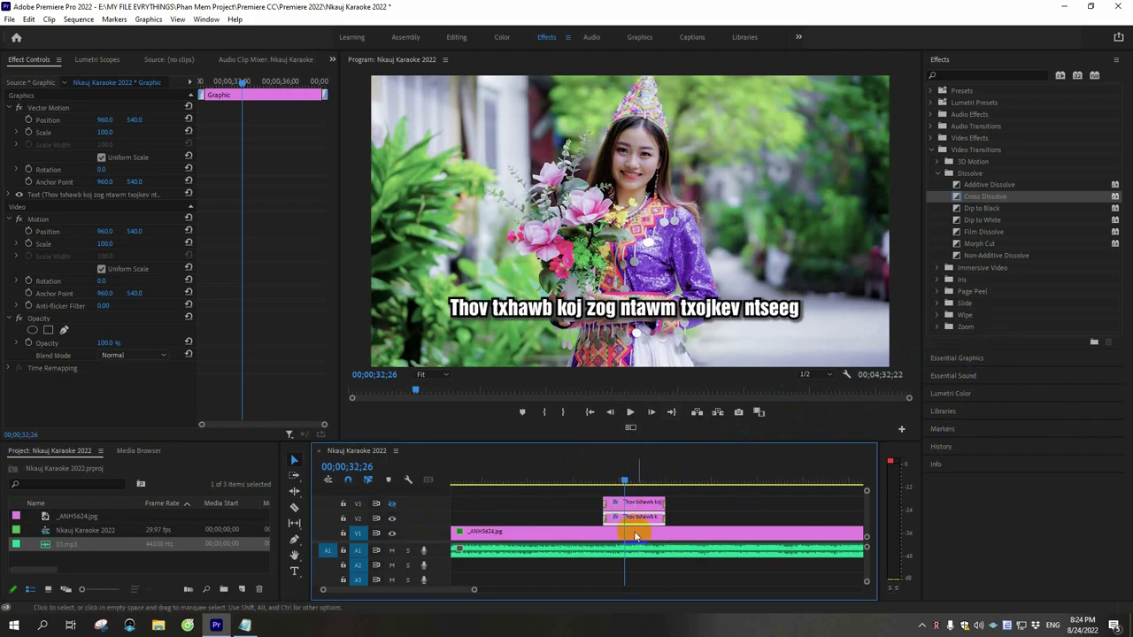
pyautogui.click(967, 395)
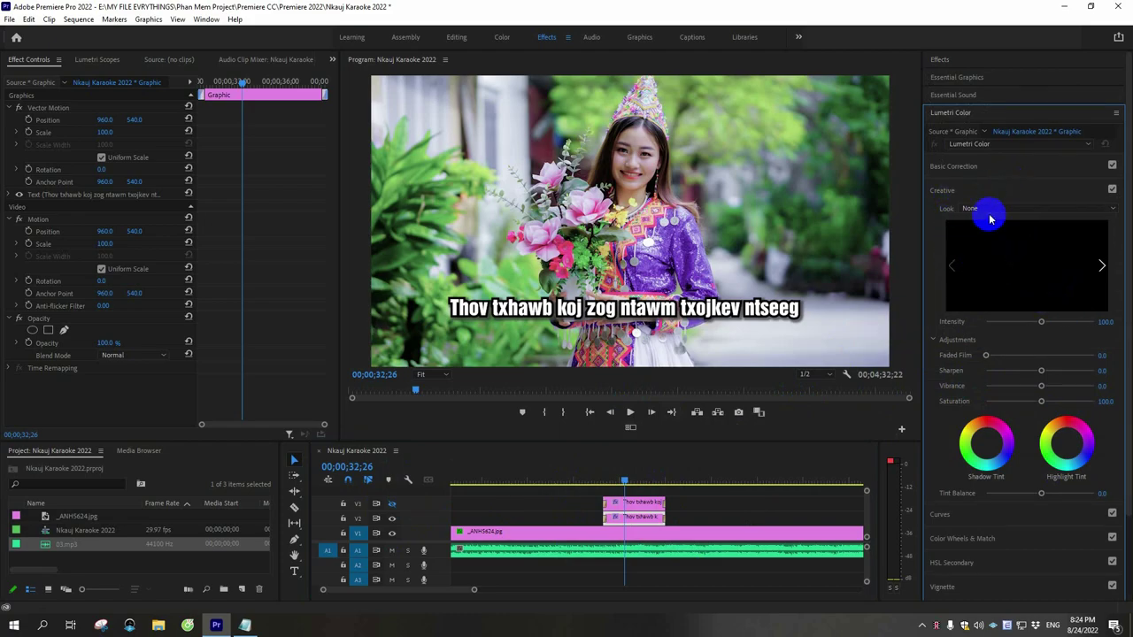
pyautogui.click(646, 520)
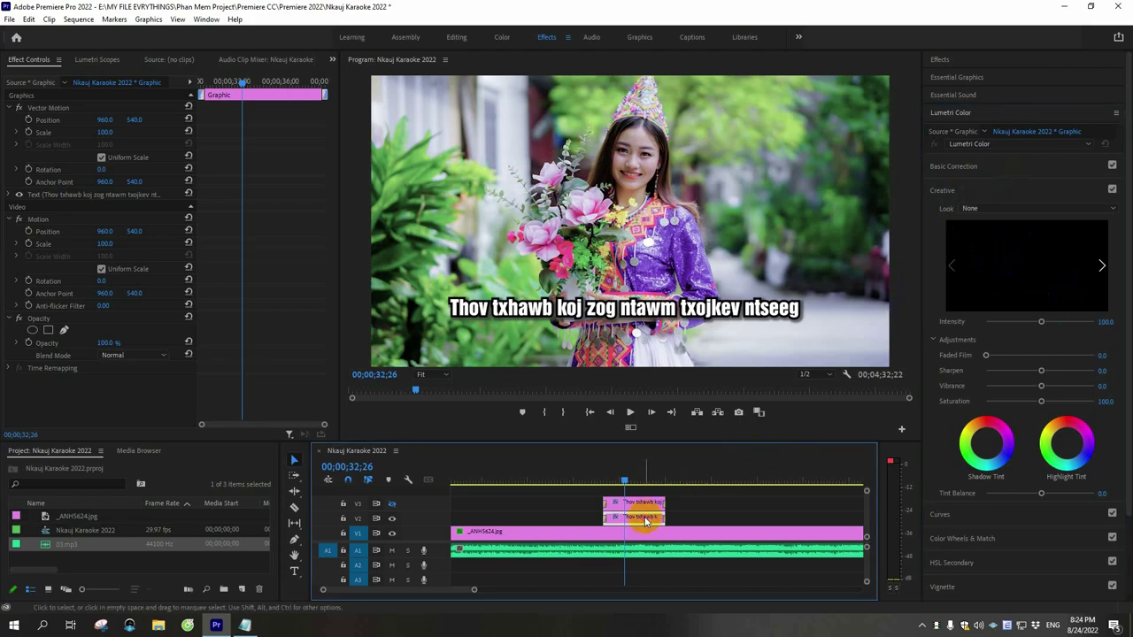
# Step: Change the lyric text fill from white to red (FF0000) in Essential Graphics
pyautogui.click(980, 78)
pyautogui.click(1015, 117)
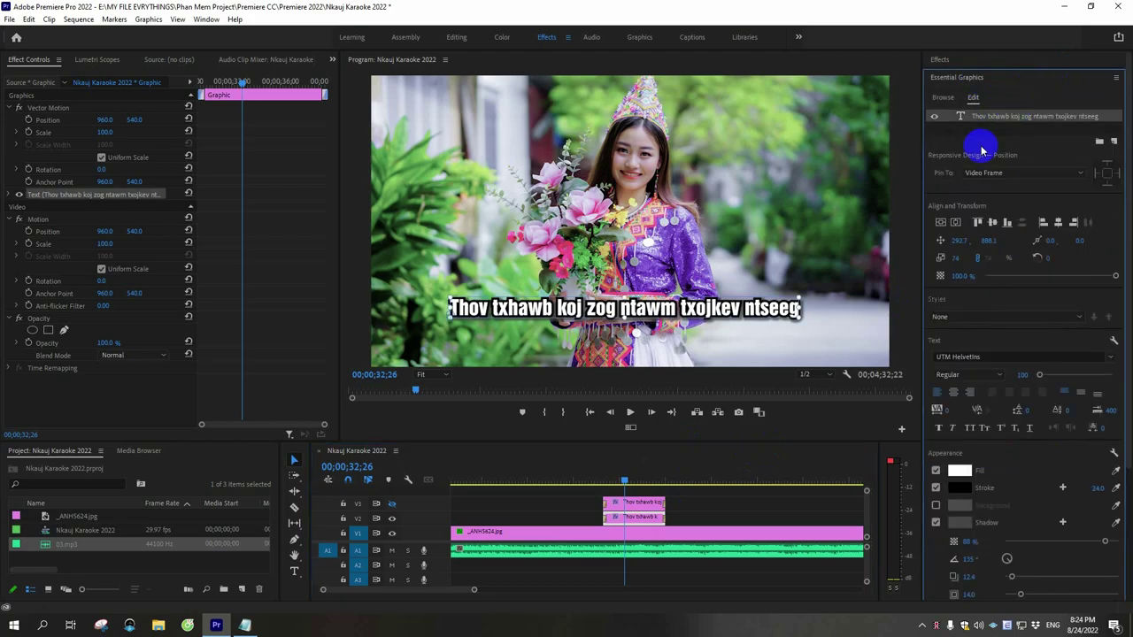
pyautogui.click(734, 311)
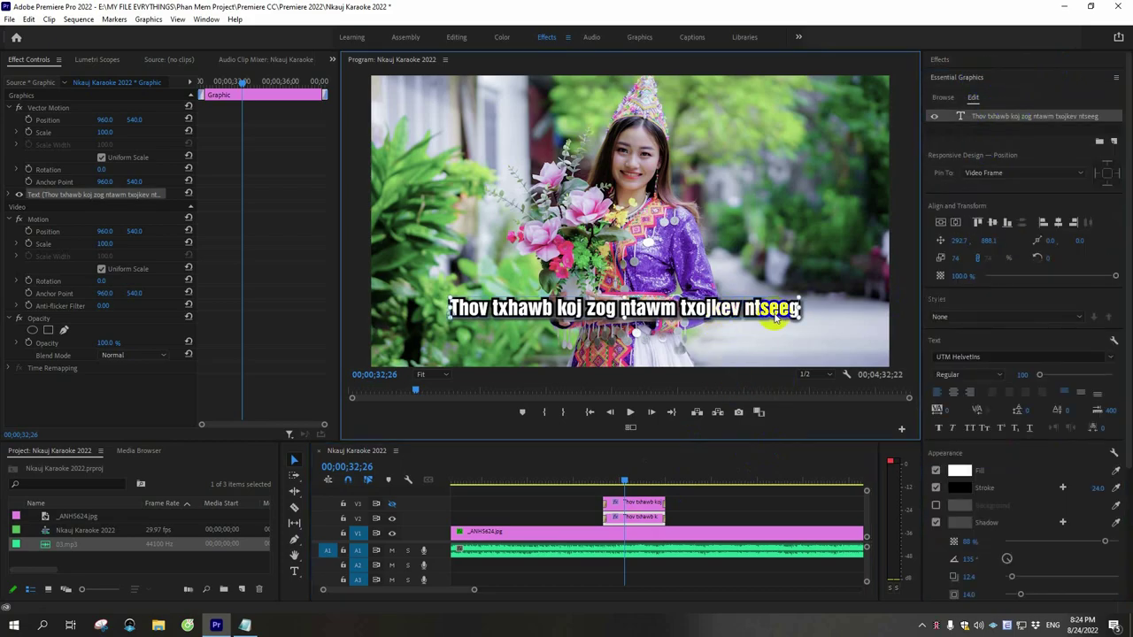
pyautogui.click(963, 472)
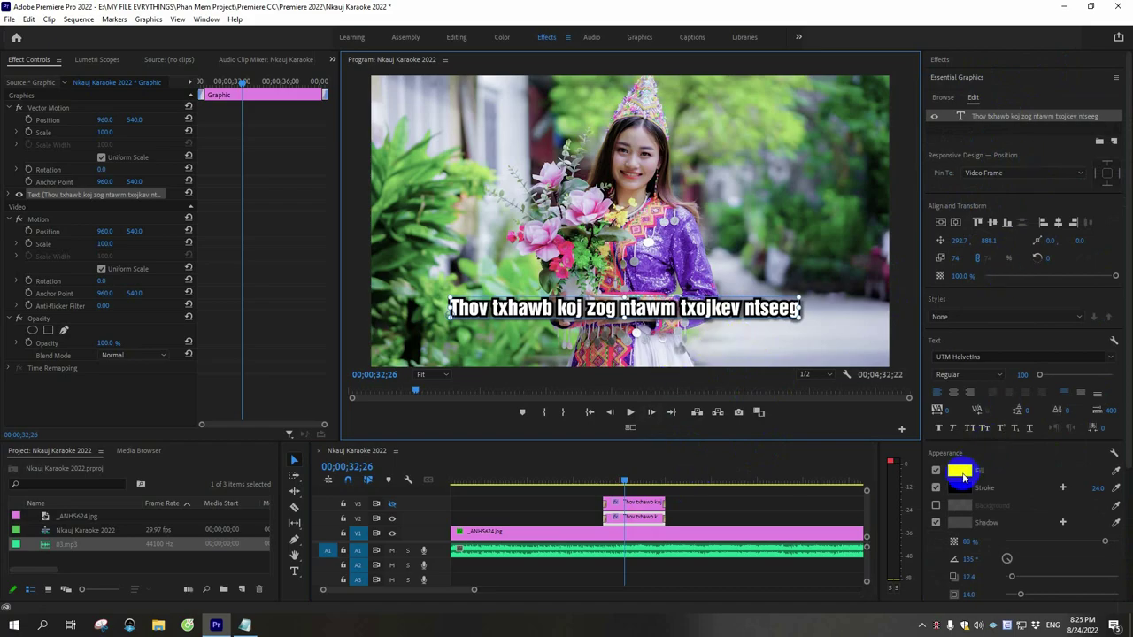
pyautogui.click(243, 250)
pyautogui.click(383, 124)
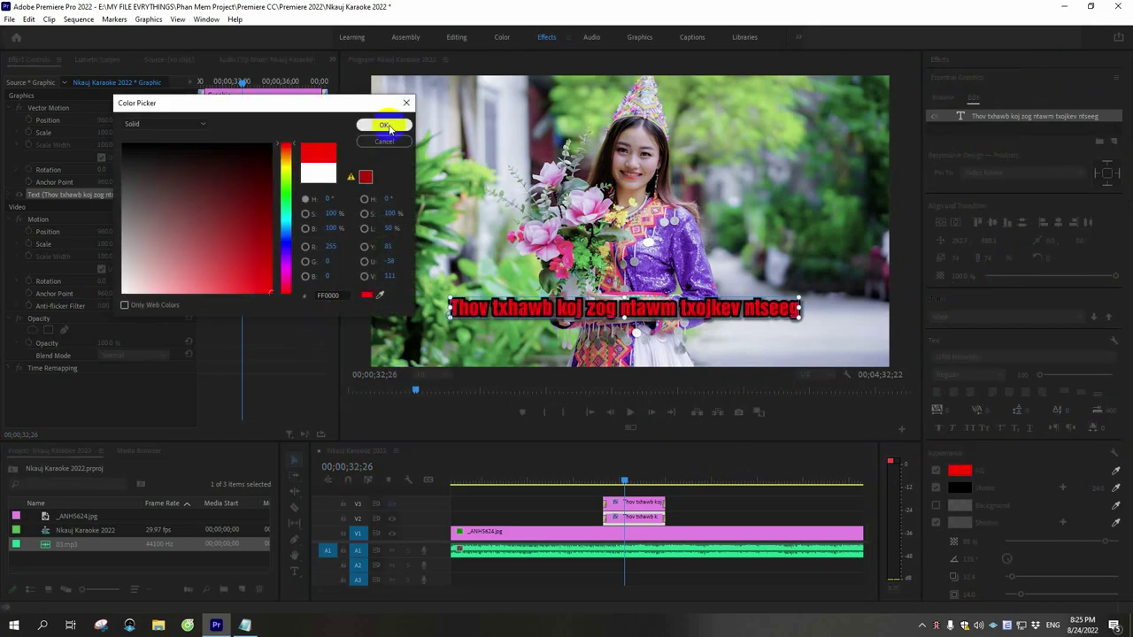
# Step: Change the lyric text's outline colour to white
pyautogui.click(958, 492)
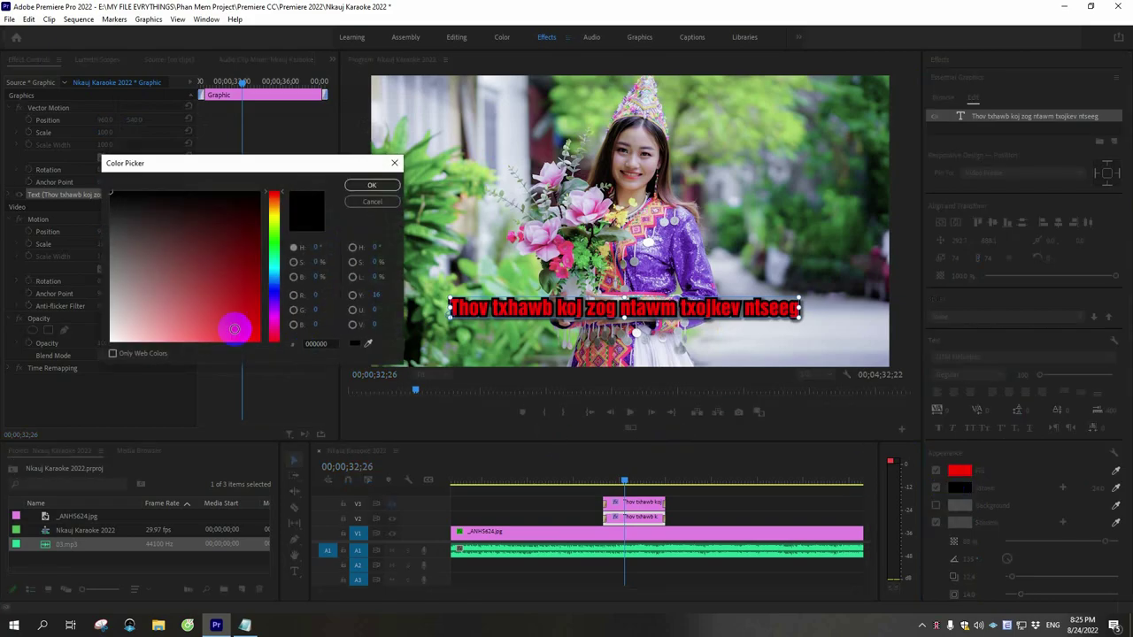
pyautogui.click(372, 185)
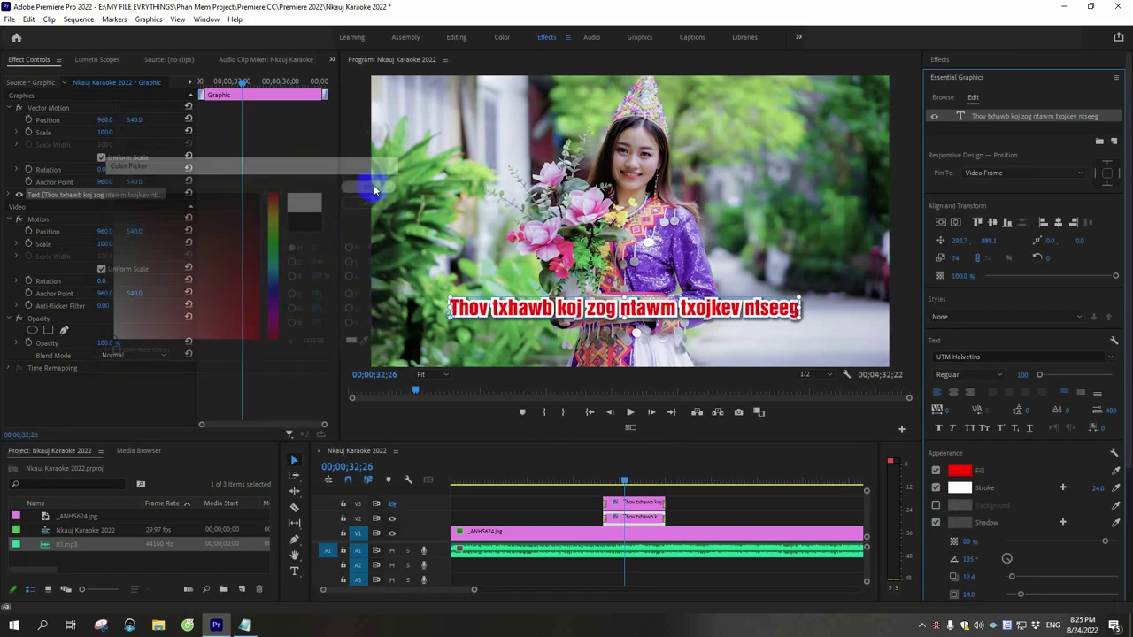
pyautogui.click(619, 470)
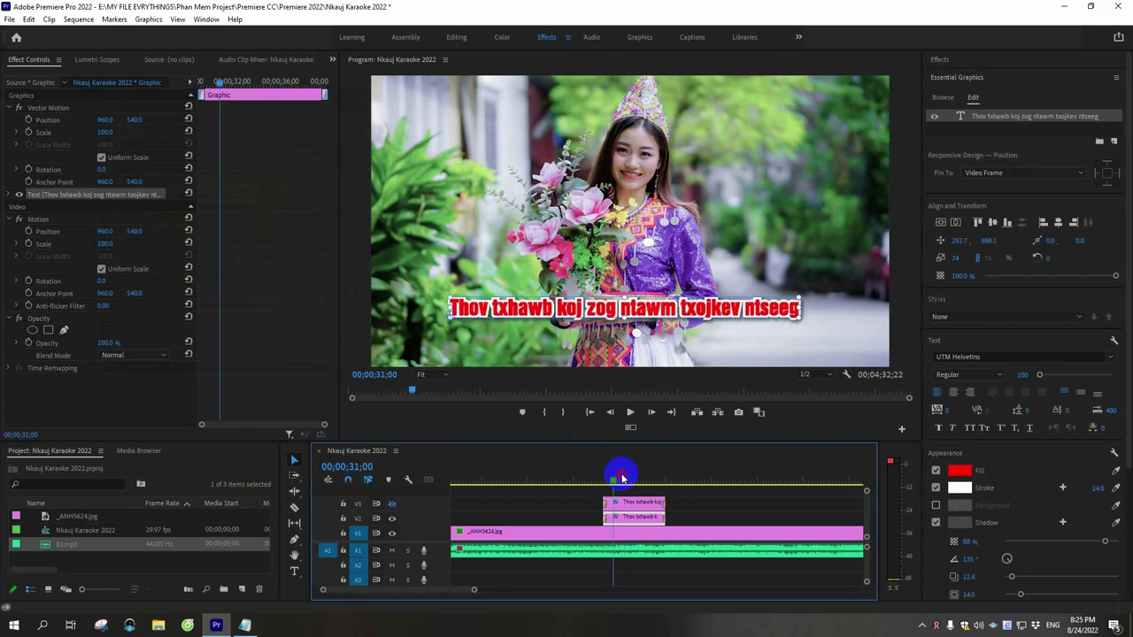
# Step: Toggle V3's output off and on while scrubbing to 34;12, then select the top lyric clip
pyautogui.click(705, 481)
pyautogui.moveTo(637, 478); pyautogui.dragTo(628, 479)
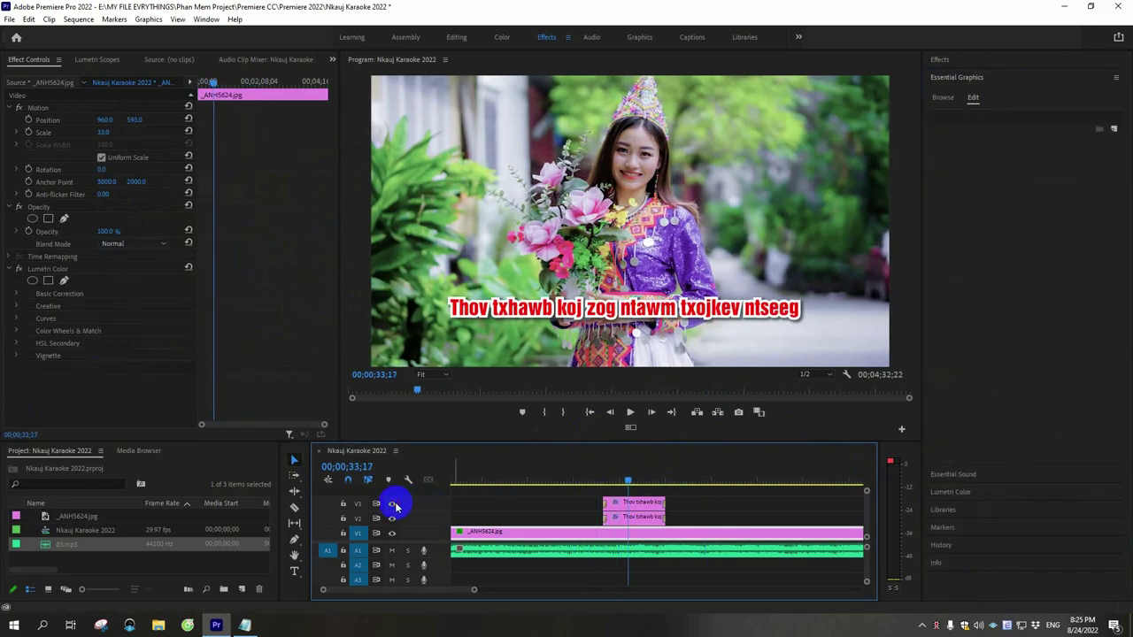
pyautogui.click(392, 504)
pyautogui.click(617, 481)
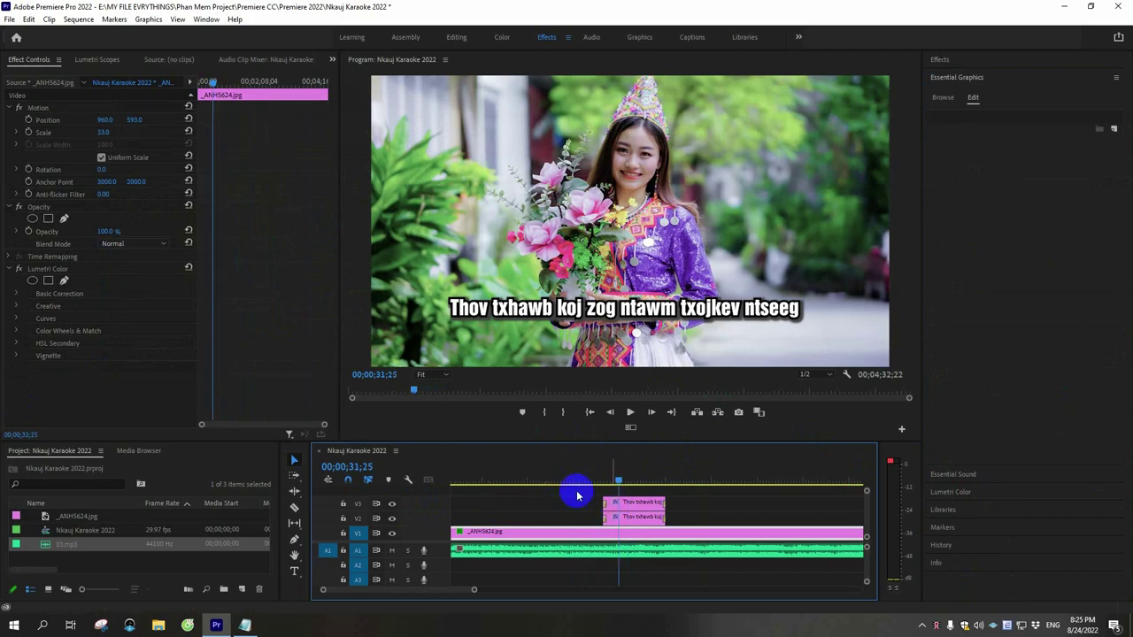
pyautogui.click(392, 503)
pyautogui.click(392, 503)
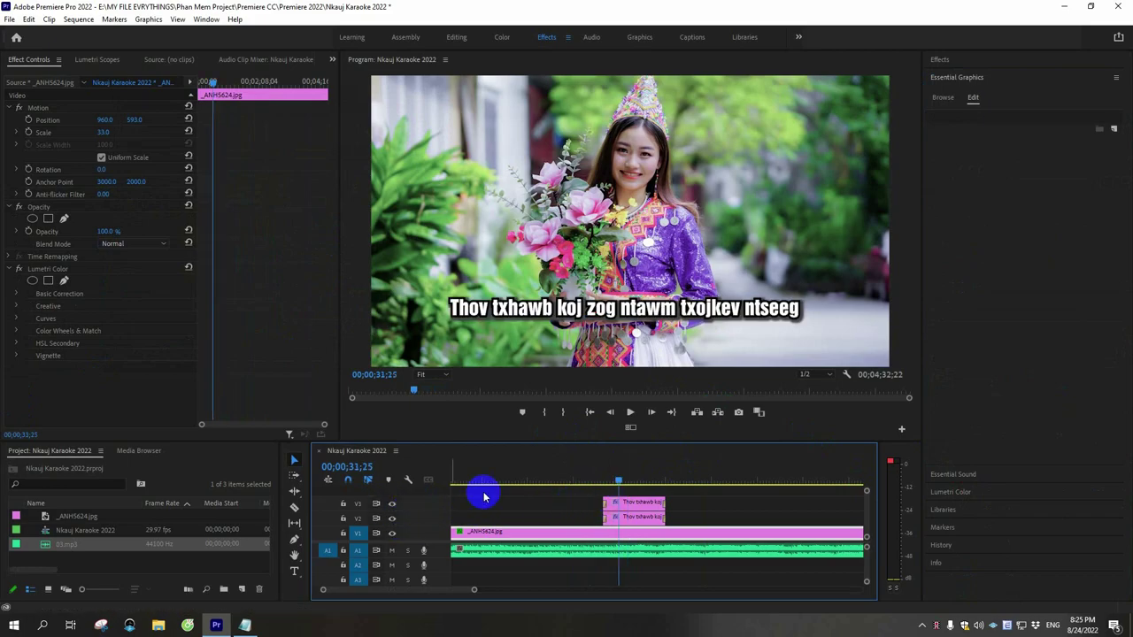
pyautogui.moveTo(618, 480); pyautogui.dragTo(632, 481)
pyautogui.click(628, 505)
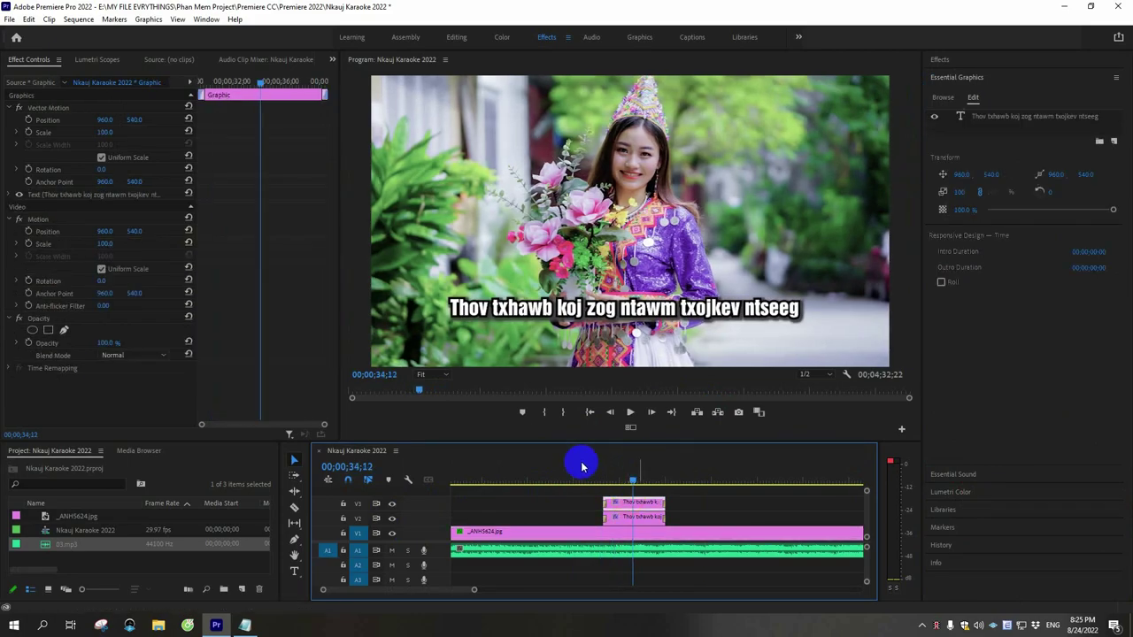
# Step: Search the Effects panel for 'crop' and drag Crop onto the top lyric clip
pyautogui.click(982, 60)
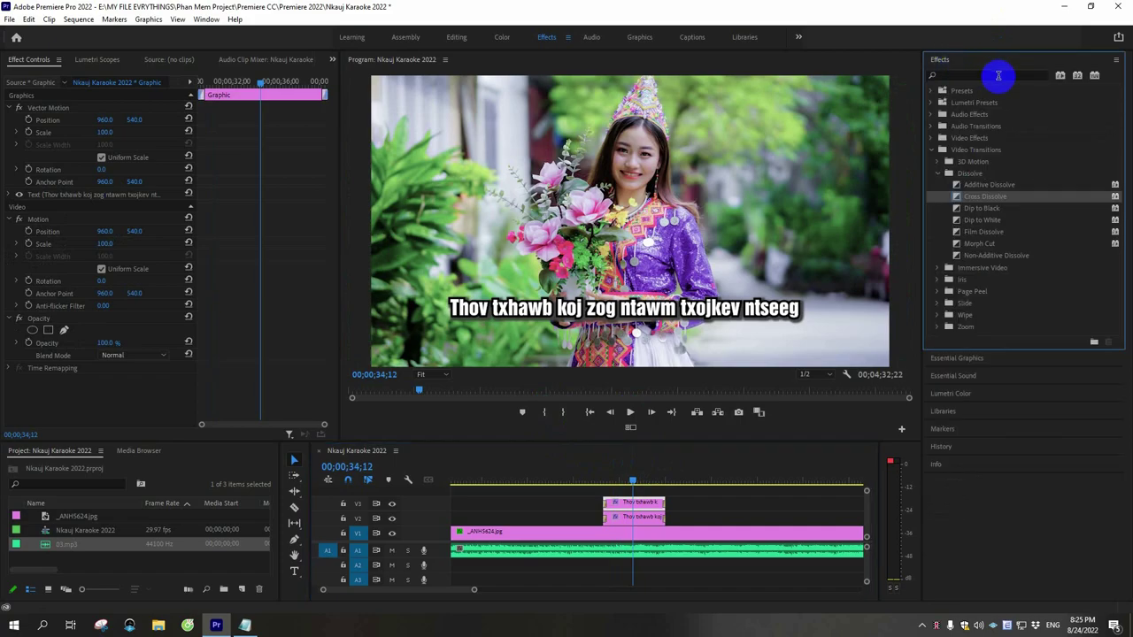
pyautogui.click(998, 75)
pyautogui.write('crop')
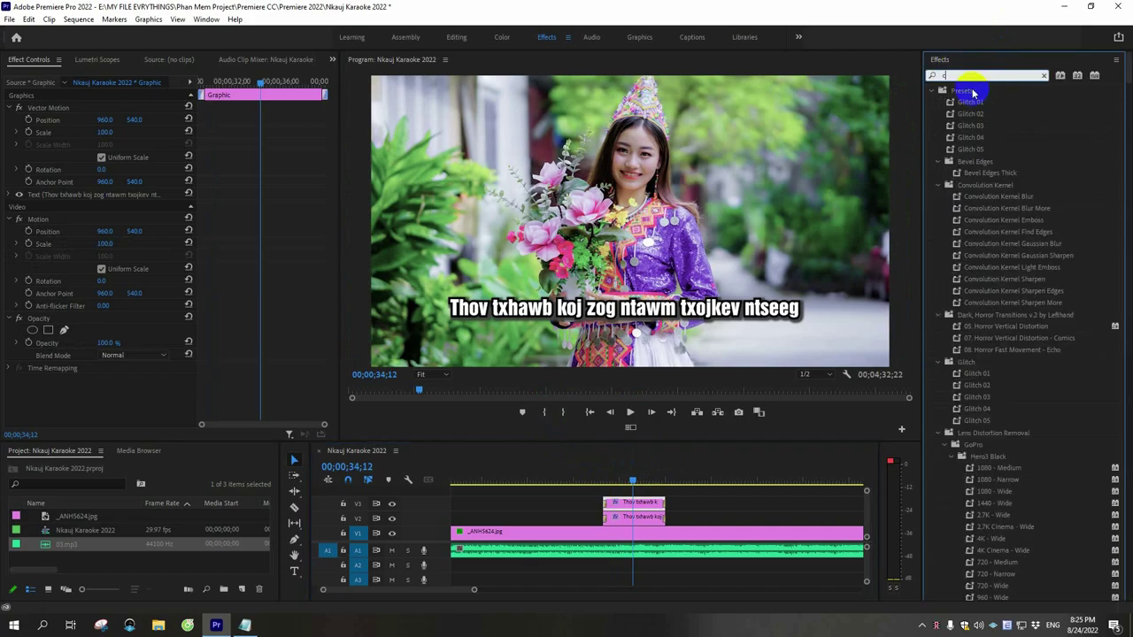
pyautogui.scroll(-2, 986, 507)
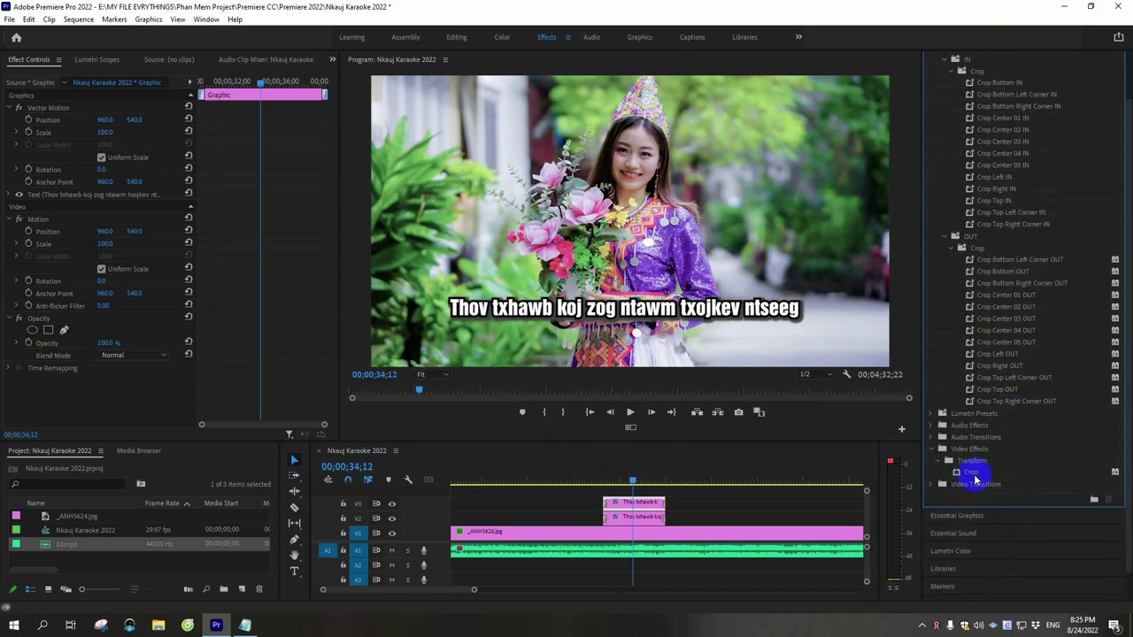
pyautogui.moveTo(974, 475); pyautogui.dragTo(641, 507)
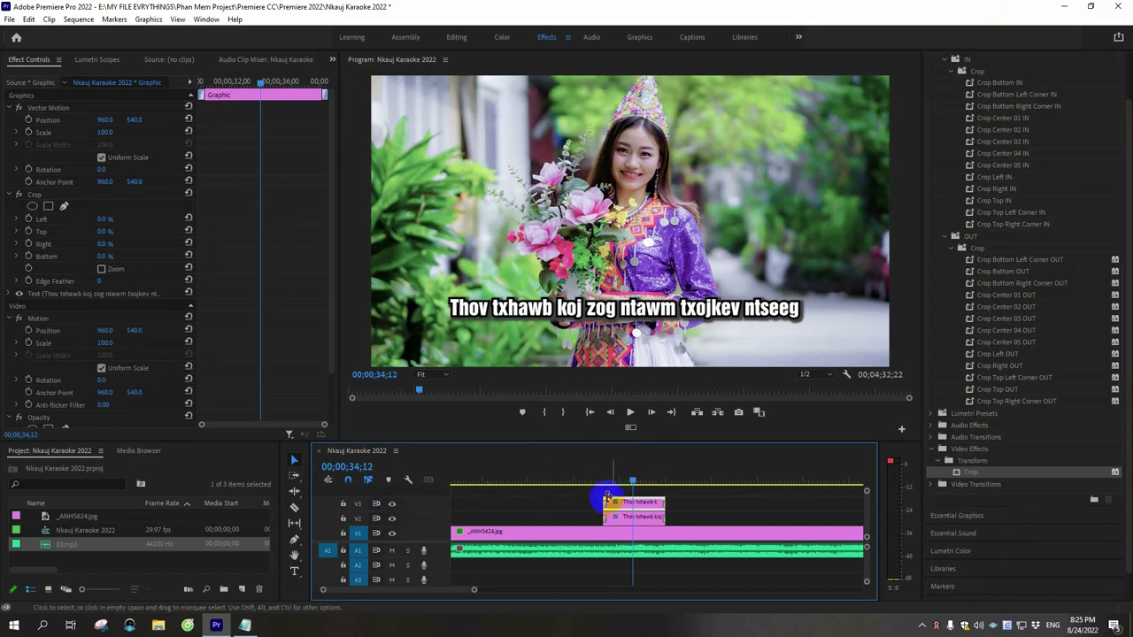
# Step: Preview the lyric section, stopping at 35;10, and collapse the Motion properties
pyautogui.scroll(3, 610, 496)
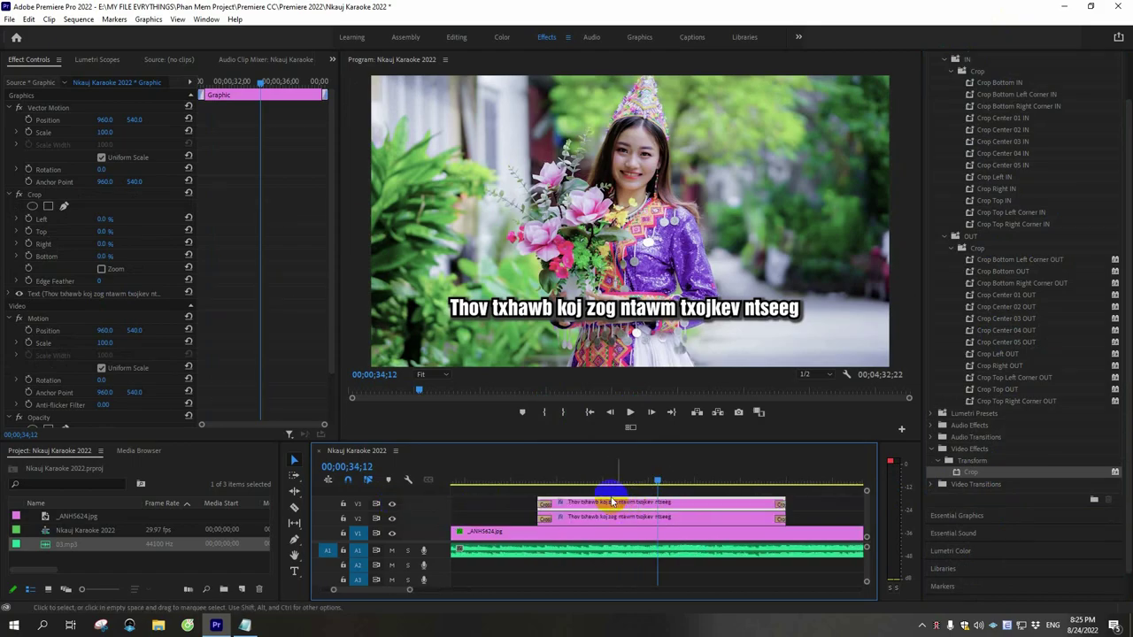
pyautogui.click(576, 483)
pyautogui.press('space')
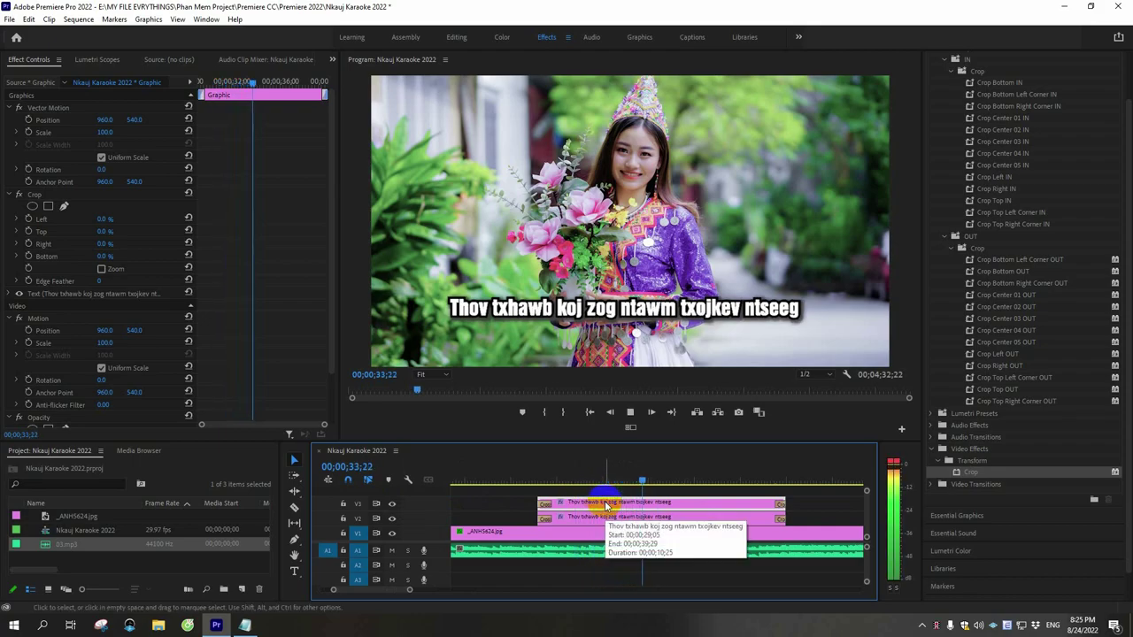
pyautogui.press('space')
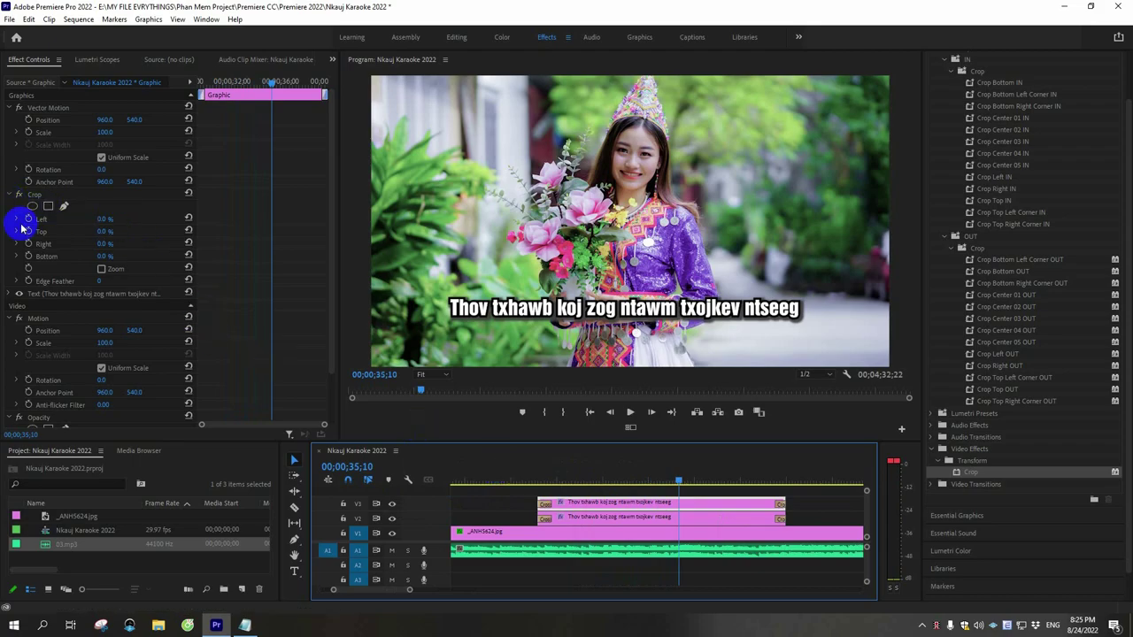
pyautogui.click(44, 320)
pyautogui.click(12, 319)
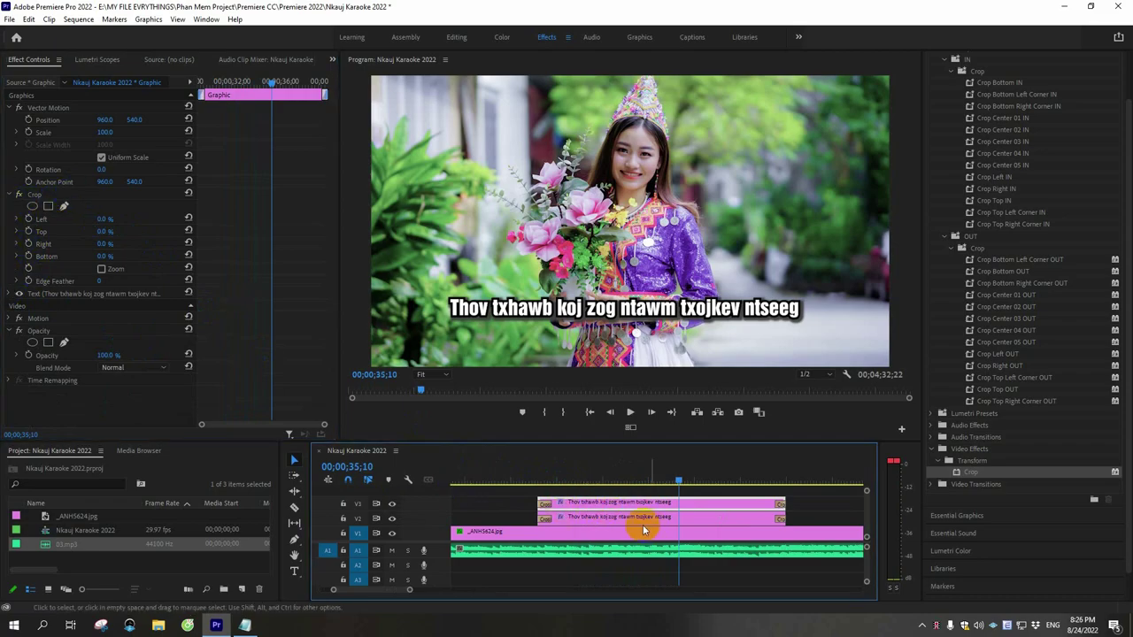
# Step: Undo and reapply Crop on the top lyric clip, starting a Crop Left keyframe at 0%
pyautogui.hotkey('ctrl', 'z')
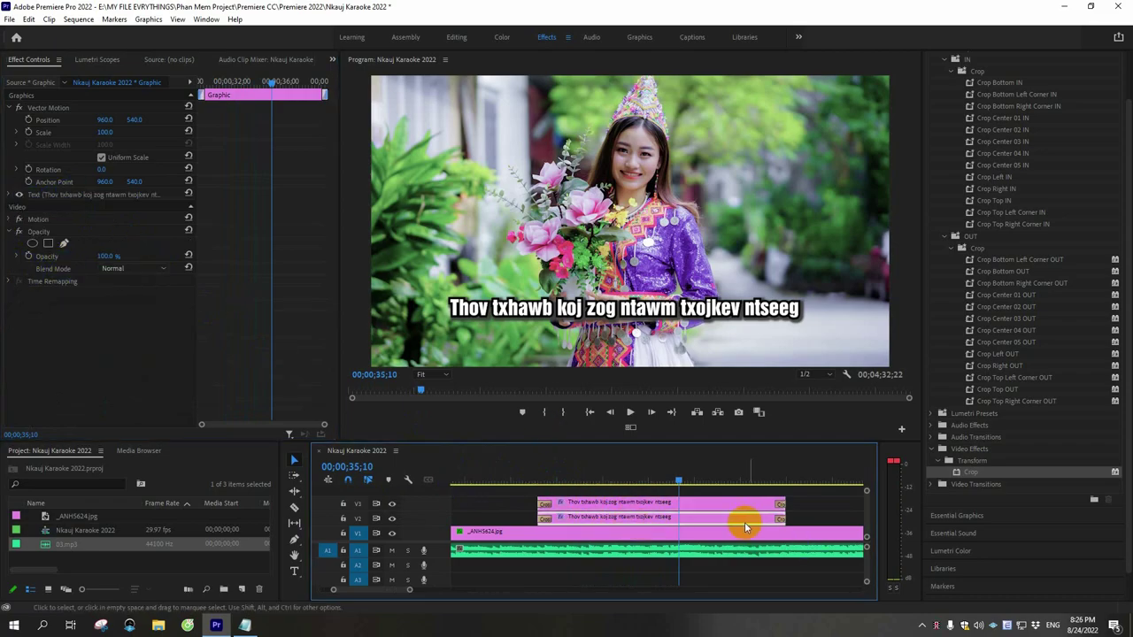
pyautogui.moveTo(999, 347); pyautogui.dragTo(629, 509)
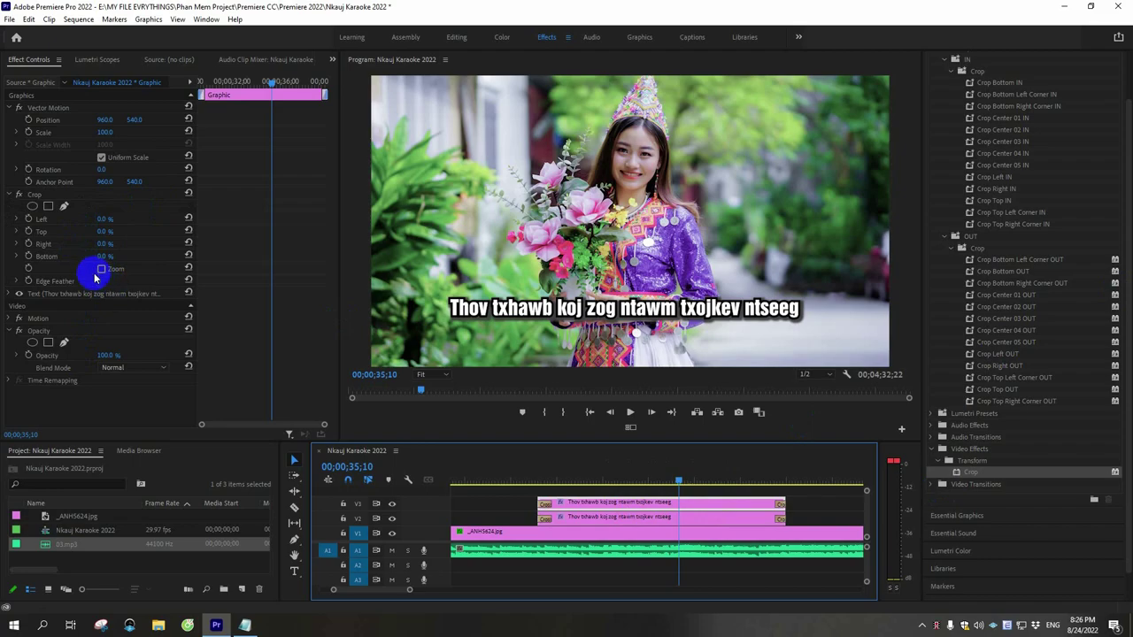
pyautogui.click(29, 219)
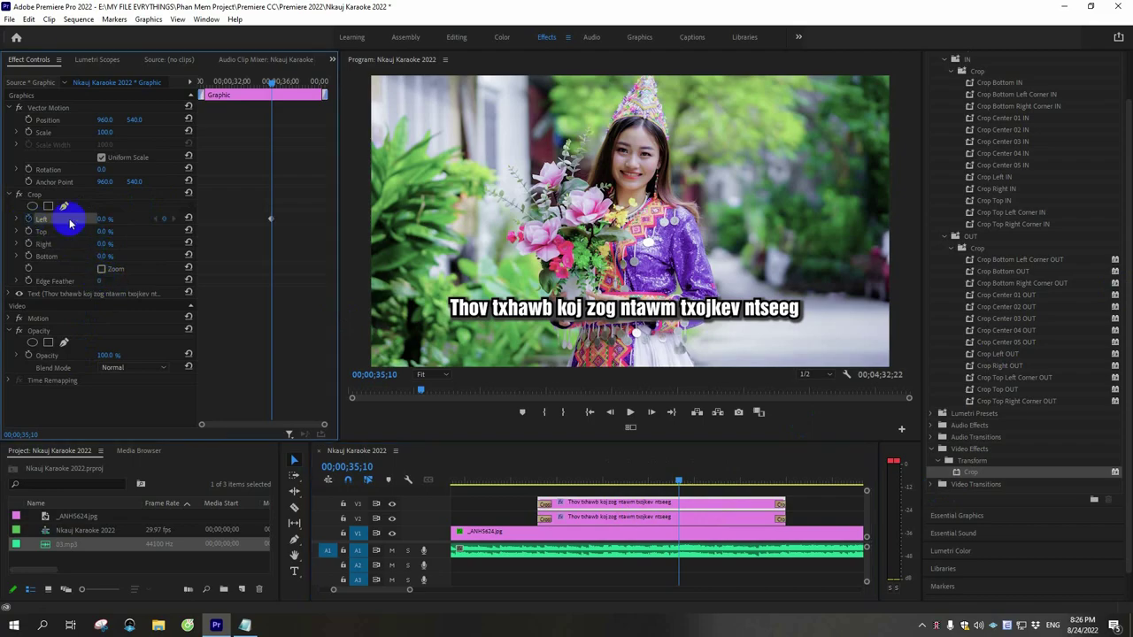
# Step: Move the first Crop Left keyframe earlier and add a 92% Crop Left keyframe at 34;12
pyautogui.moveTo(271, 222); pyautogui.dragTo(212, 234)
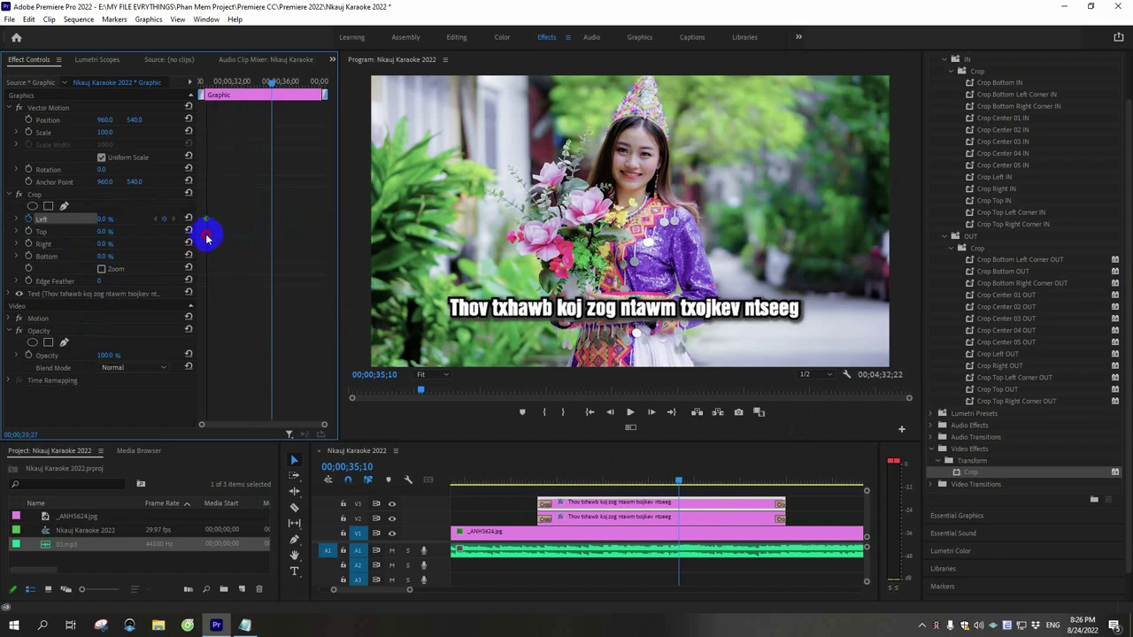
pyautogui.click(264, 81)
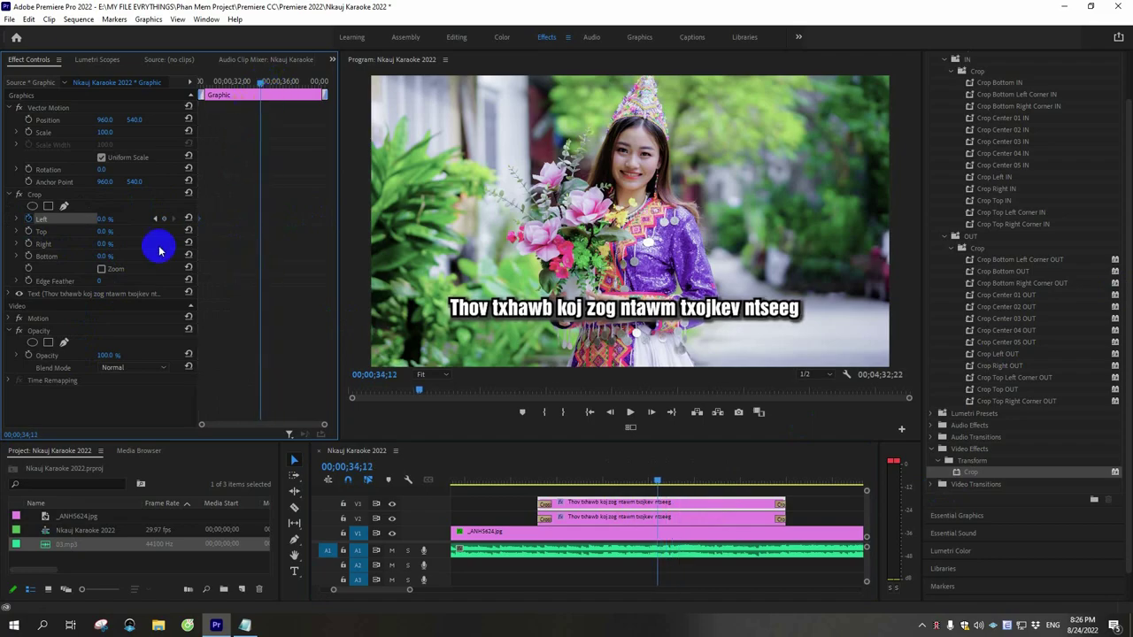
pyautogui.moveTo(104, 219); pyautogui.dragTo(151, 224)
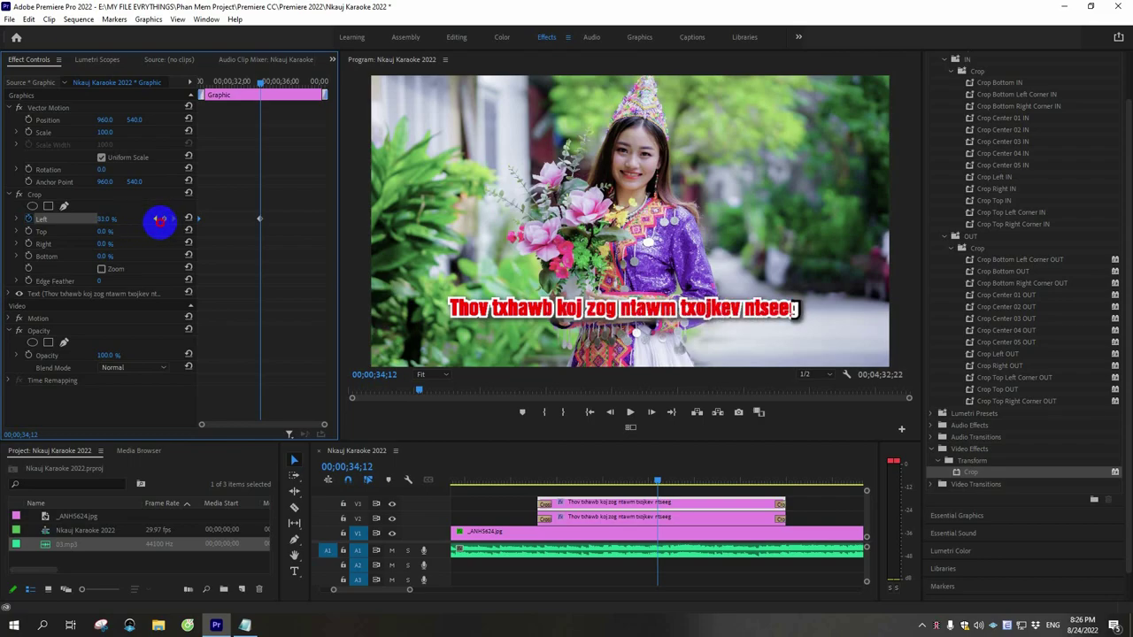
pyautogui.moveTo(159, 219); pyautogui.dragTo(159, 218)
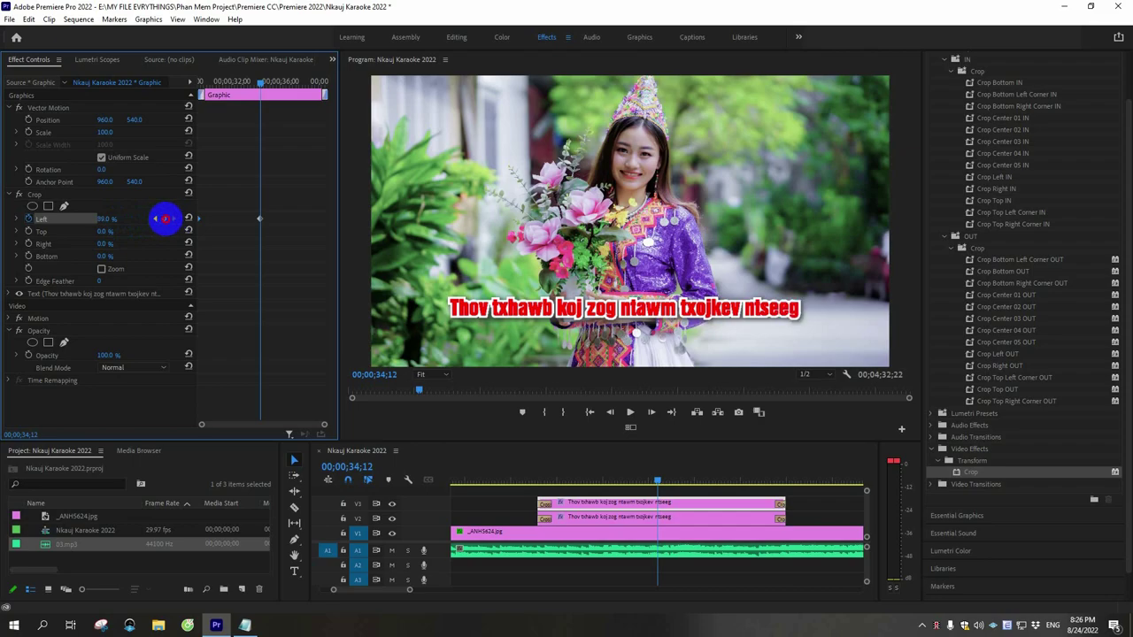
pyautogui.moveTo(168, 219); pyautogui.dragTo(165, 219)
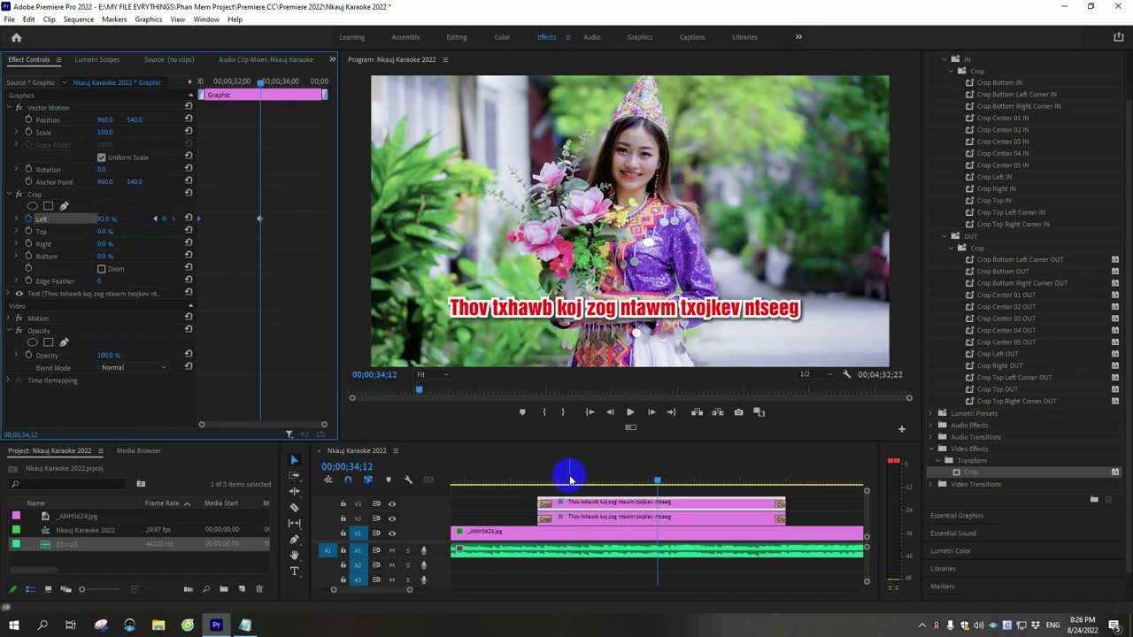
pyautogui.moveTo(570, 480); pyautogui.dragTo(547, 478)
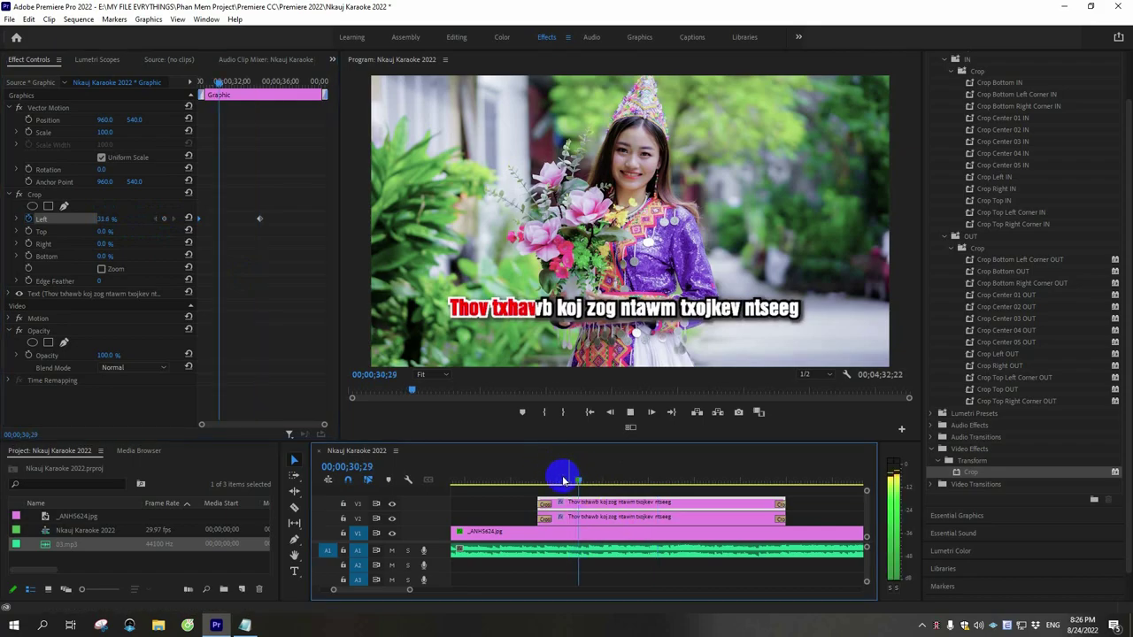
# Step: Retime the Crop Left keyframes so the red wipe finishes slightly earlier, replaying to check the timing
pyautogui.press('space')
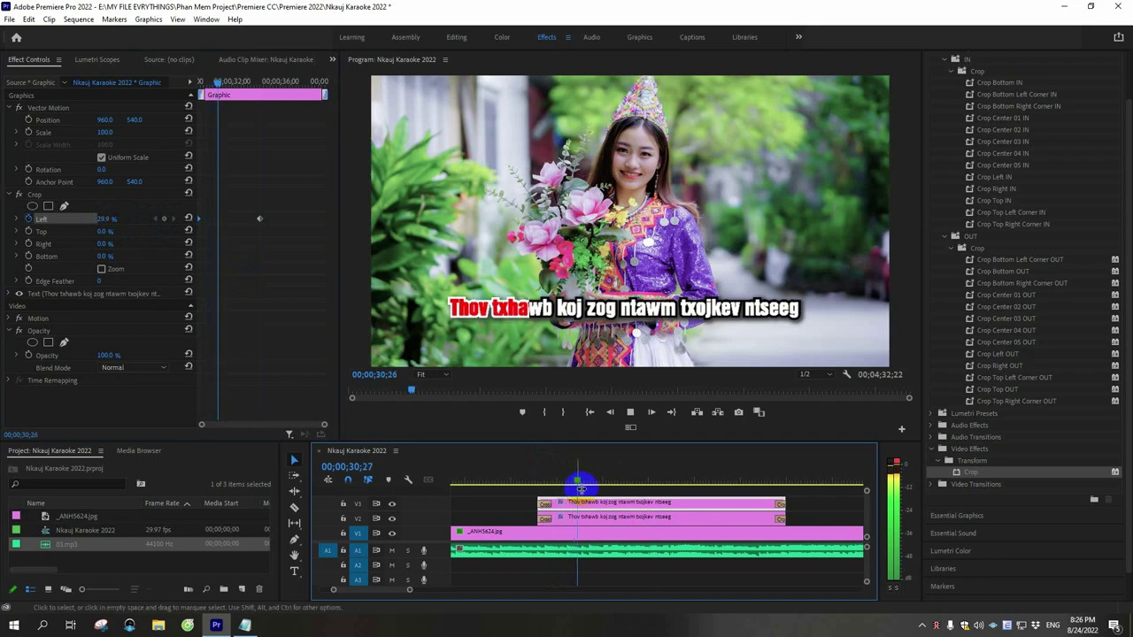
pyautogui.press('space')
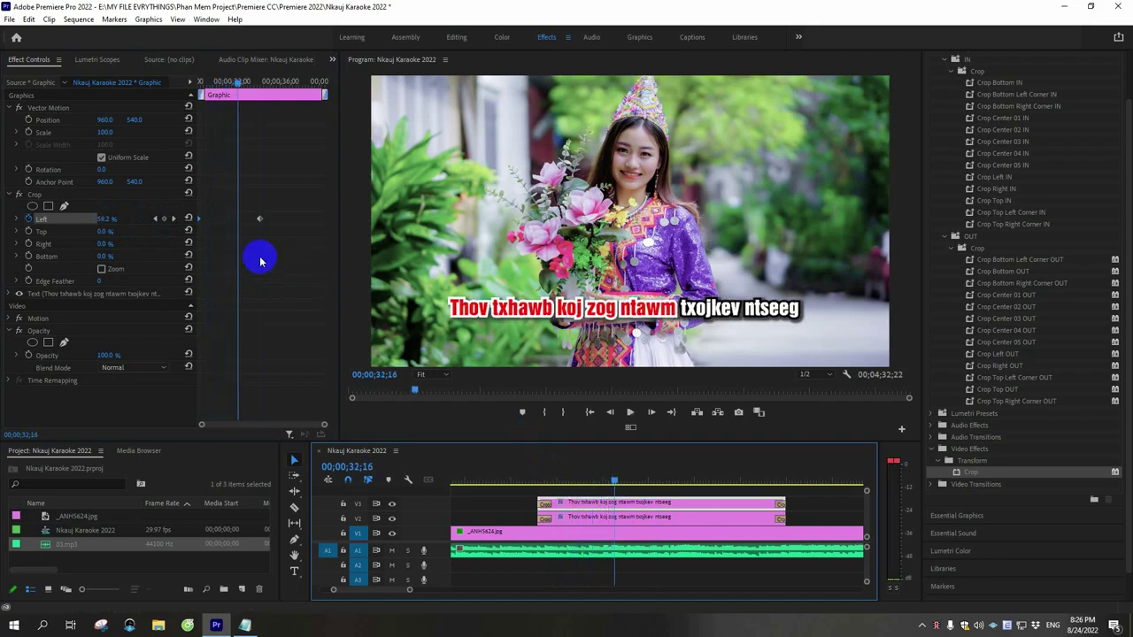
pyautogui.click(207, 237)
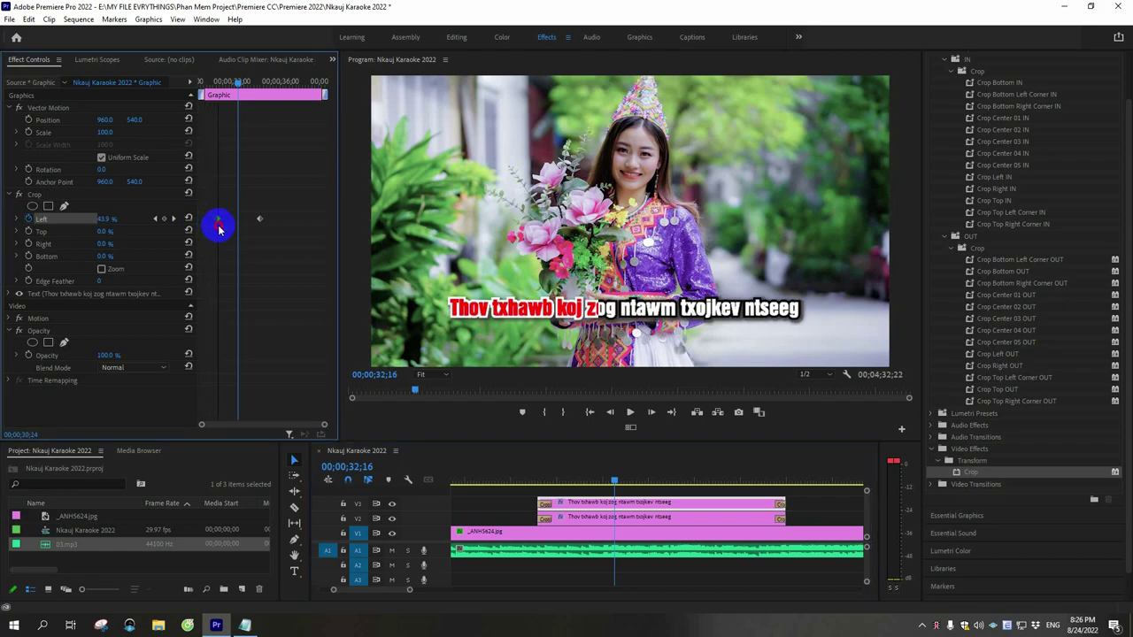
pyautogui.moveTo(200, 223); pyautogui.dragTo(295, 219)
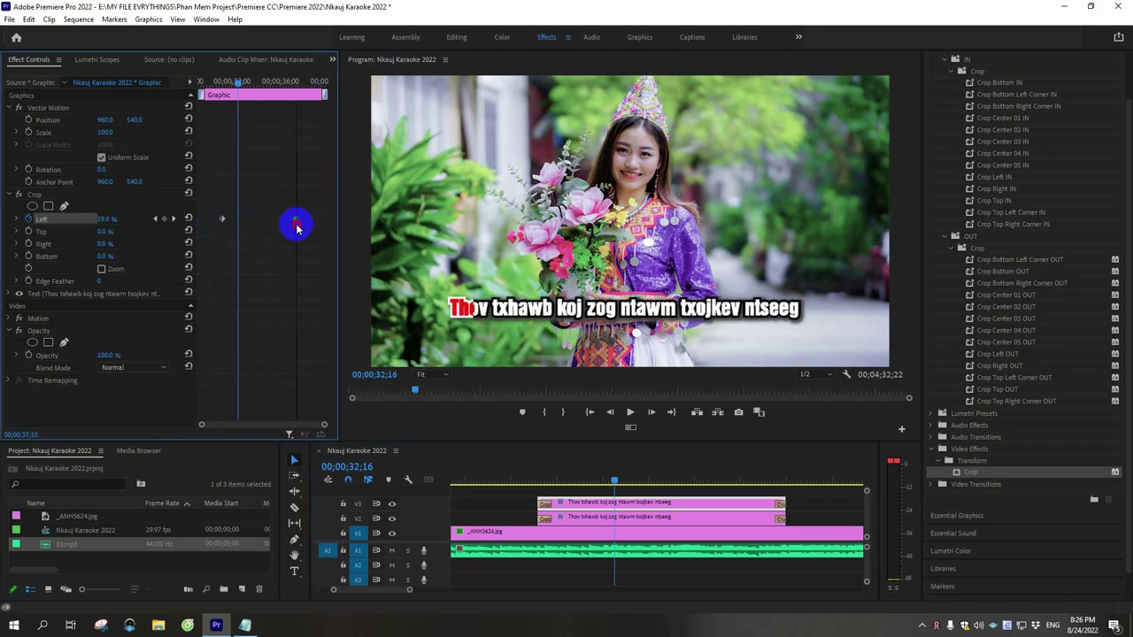
pyautogui.moveTo(227, 84); pyautogui.dragTo(206, 88)
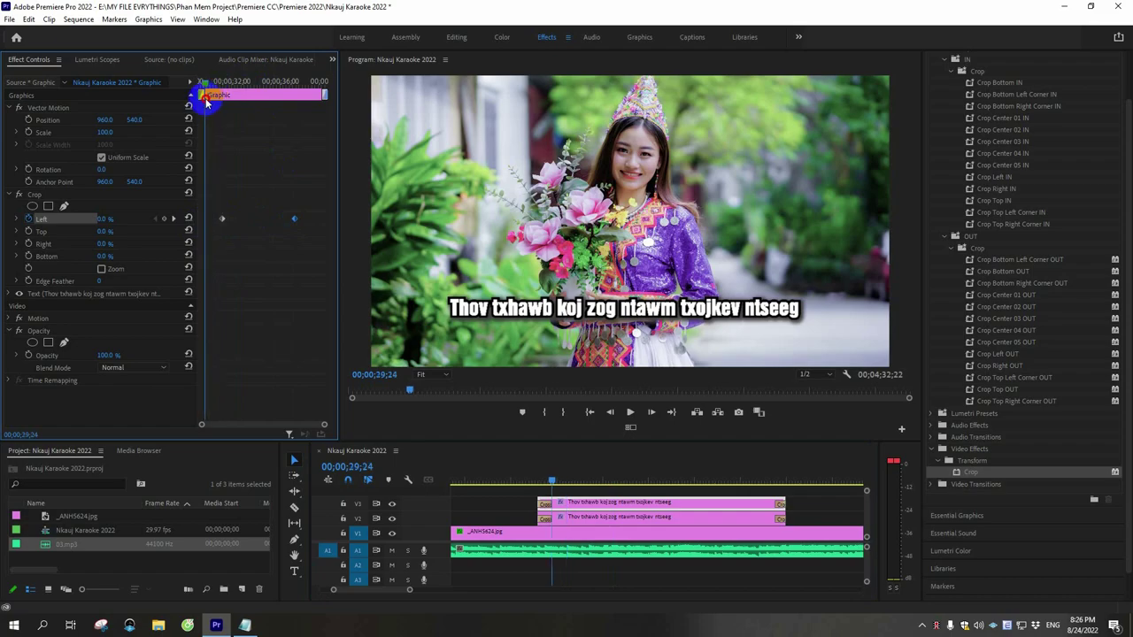
pyautogui.press('space')
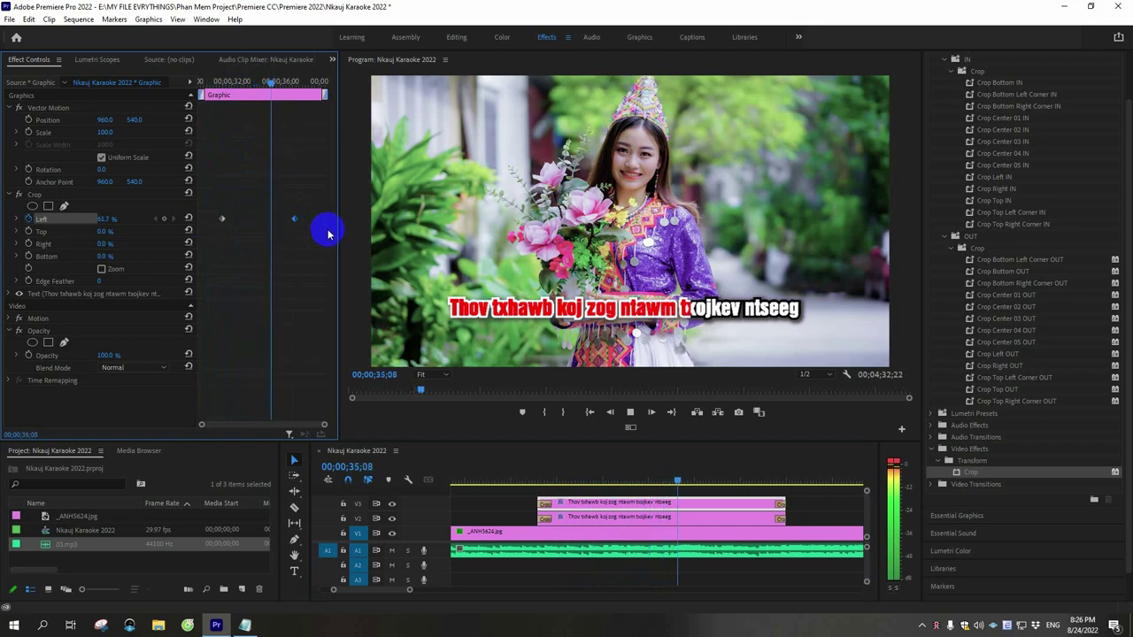
pyautogui.press('space')
pyautogui.moveTo(299, 223); pyautogui.dragTo(218, 218)
pyautogui.moveTo(271, 82); pyautogui.dragTo(211, 111)
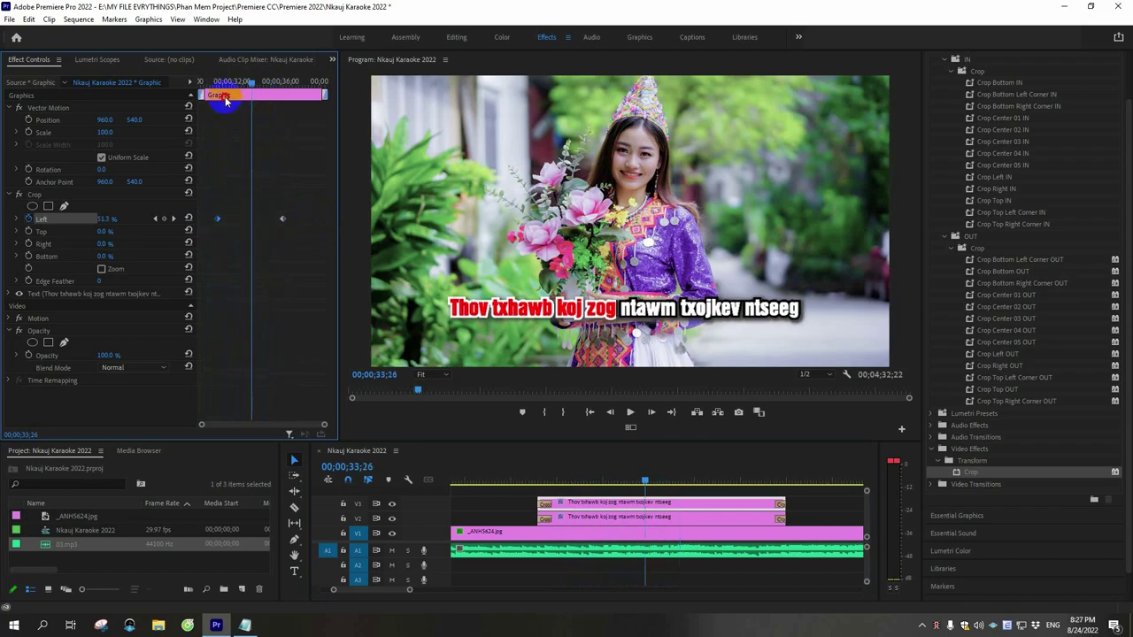
# Step: Add a middle 72.1% Crop Left keyframe near 00;00;35;03 and play back the slowed wipe
pyautogui.press('space')
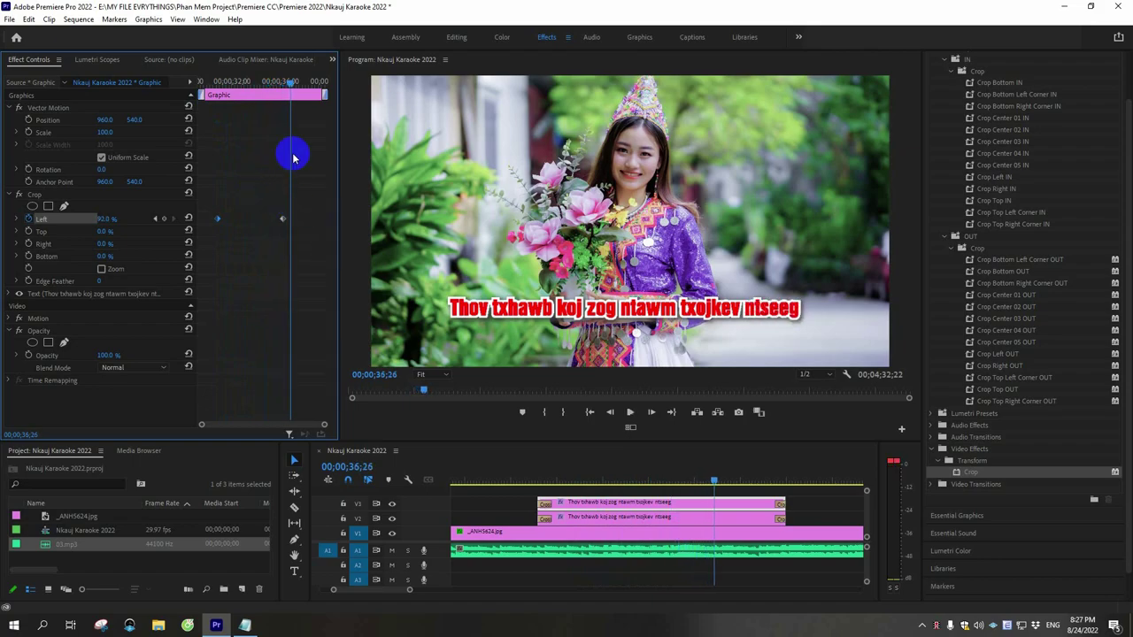
pyautogui.moveTo(290, 82); pyautogui.dragTo(270, 83)
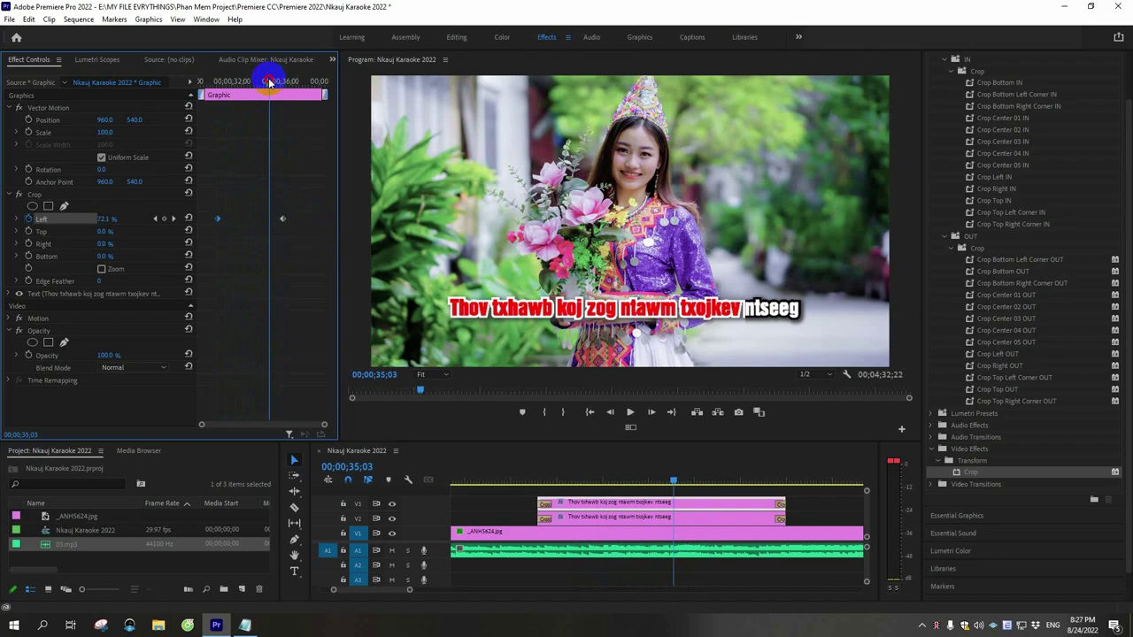
pyautogui.click(164, 220)
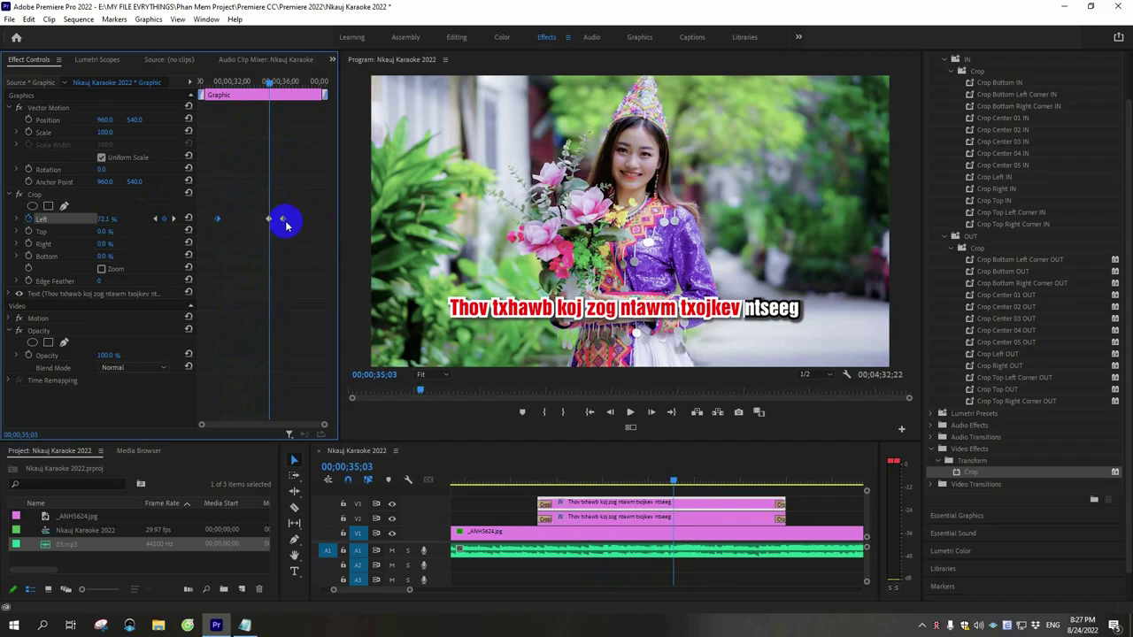
pyautogui.click(320, 229)
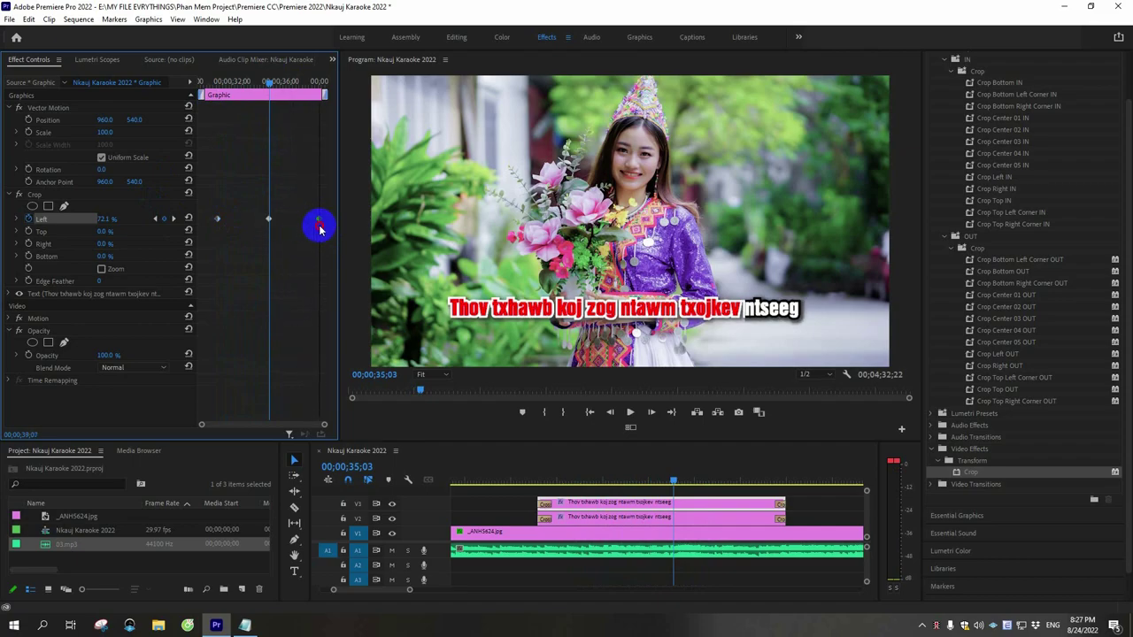
pyautogui.press('space')
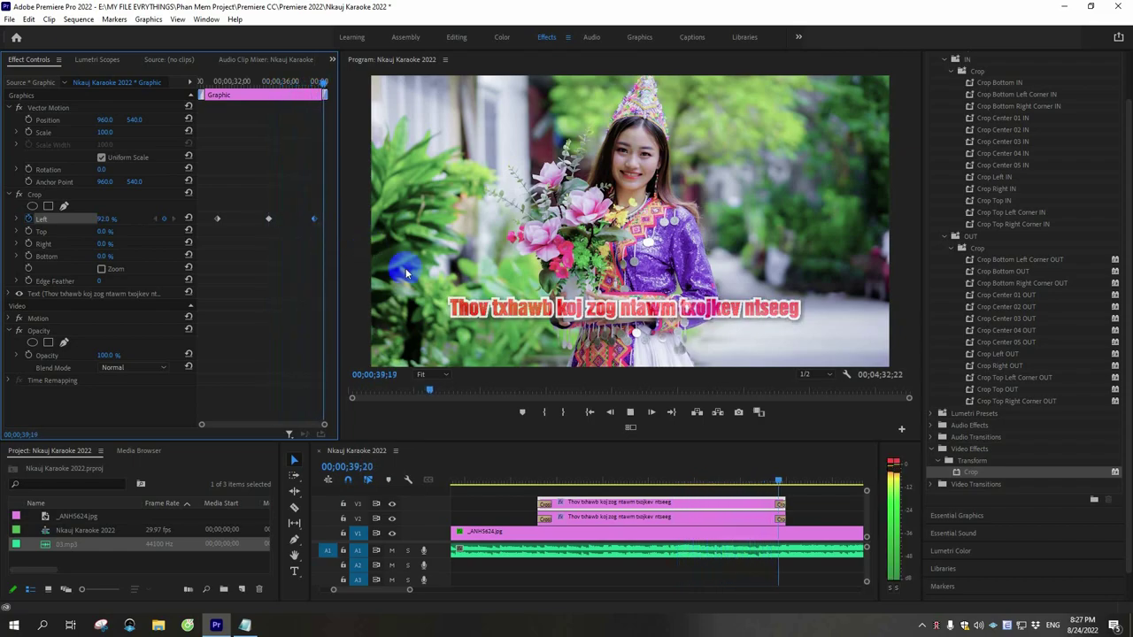
pyautogui.press('space')
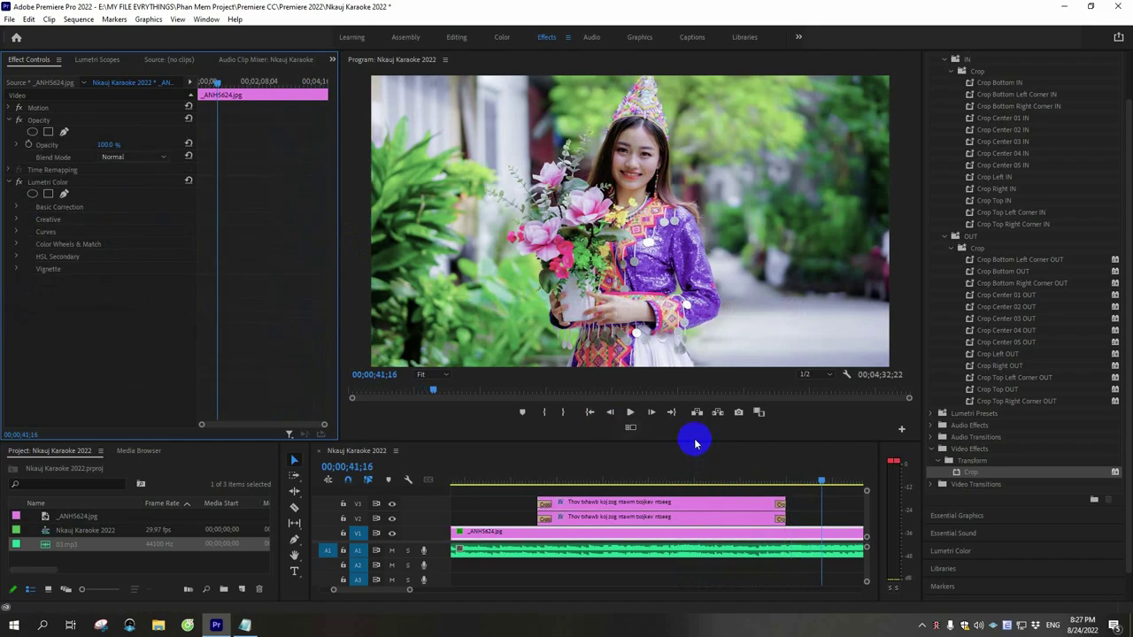
# Step: Enlarge the timeline with room above the video tracks and select the V2 and V3 lyric clips
pyautogui.moveTo(703, 440); pyautogui.dragTo(704, 390)
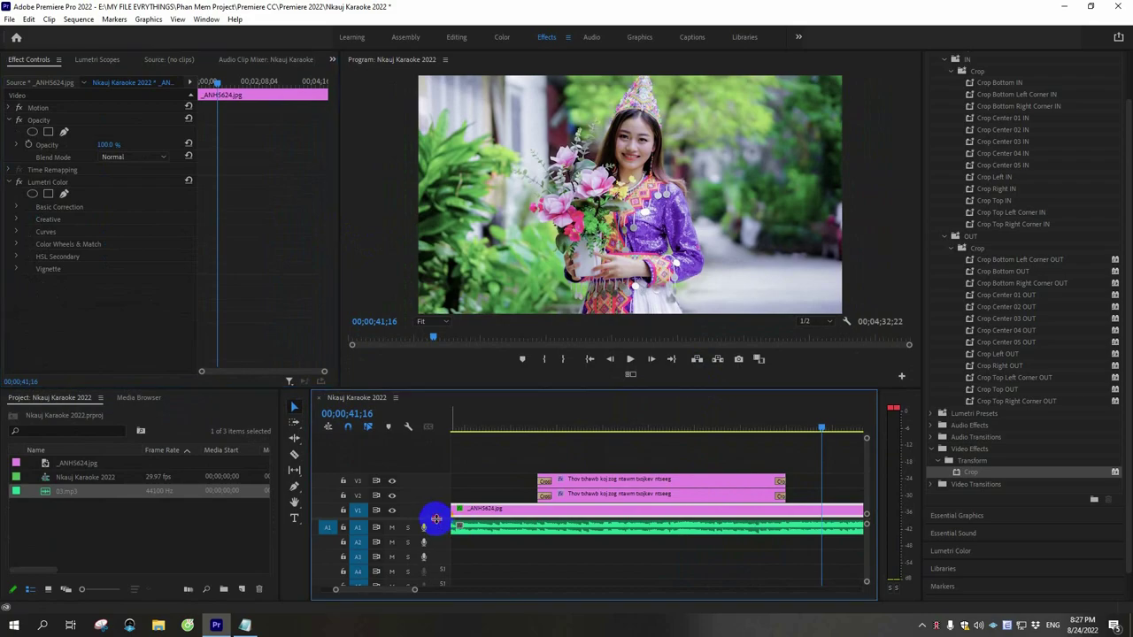
pyautogui.moveTo(437, 520); pyautogui.dragTo(437, 538)
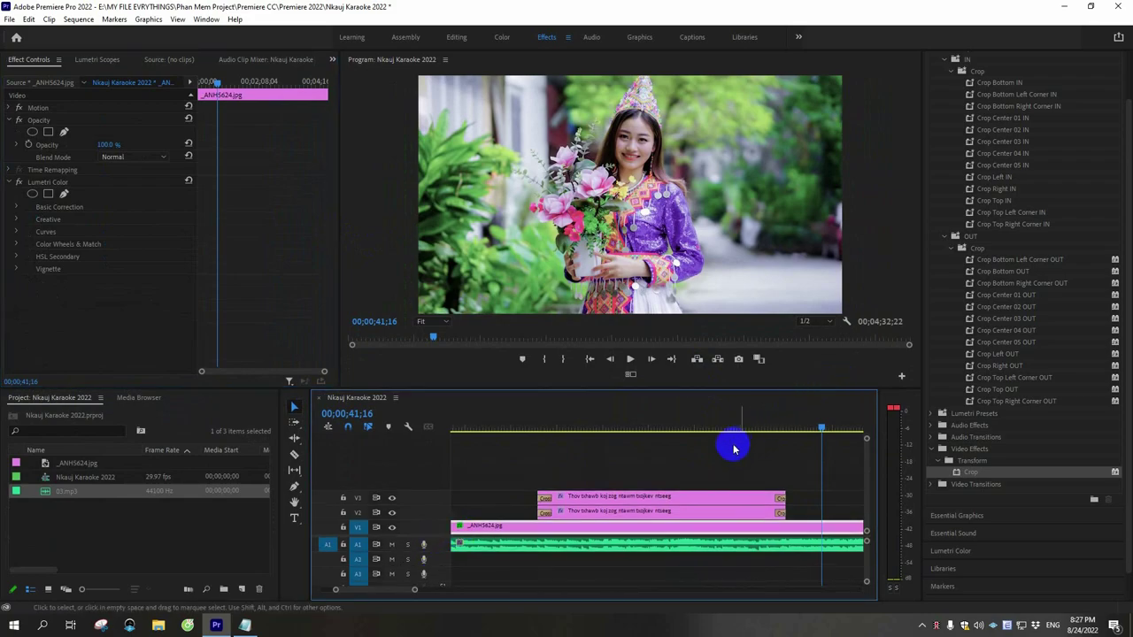
pyautogui.moveTo(660, 462)
pyautogui.mouseDown()
pyautogui.moveTo(664, 488)
pyautogui.moveTo(622, 492)
pyautogui.mouseUp()
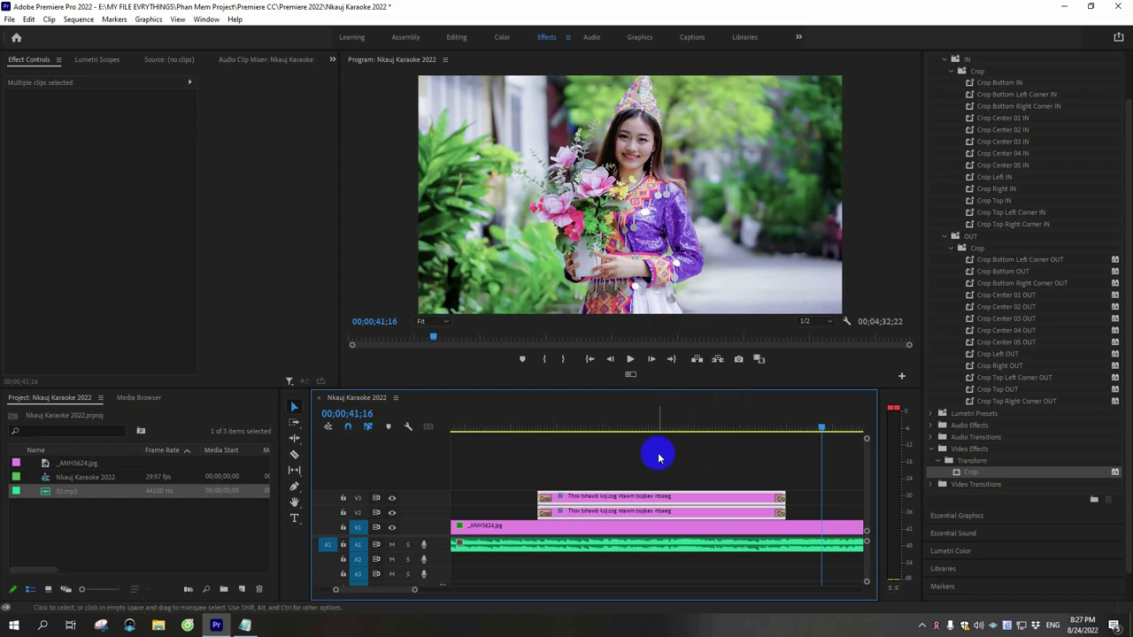
pyautogui.click(607, 501)
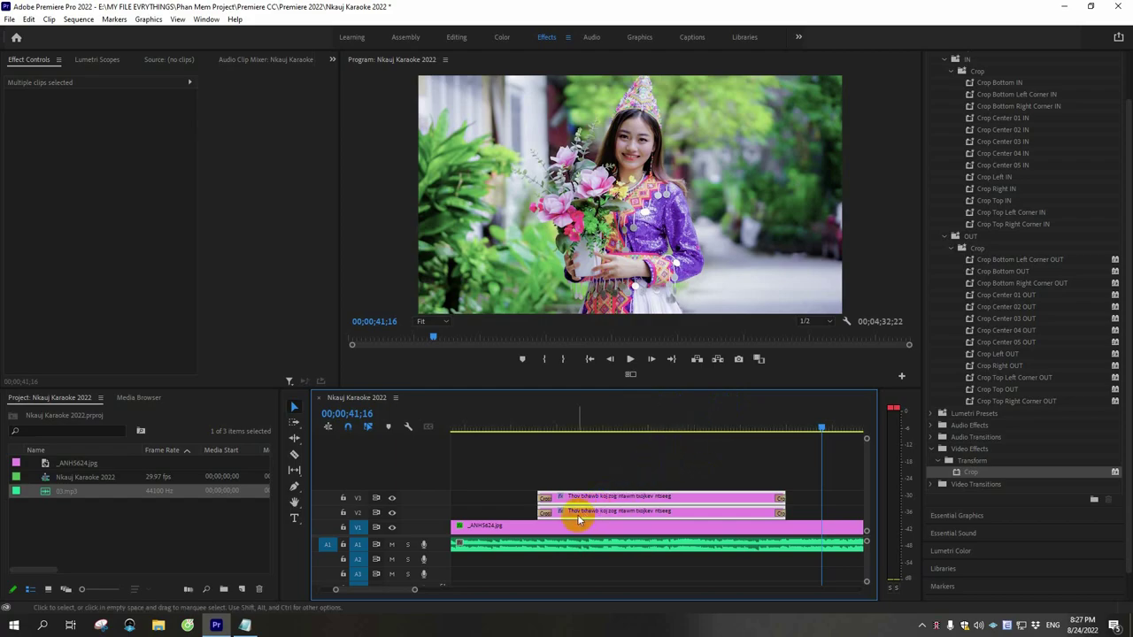
# Step: Copy the white-and-red lyric pair onto V4 and V5, replacing a misplaced first copy
pyautogui.moveTo(579, 515)
pyautogui.mouseDown()
pyautogui.moveTo(784, 481)
pyautogui.moveTo(771, 478)
pyautogui.moveTo(810, 486)
pyautogui.mouseUp()
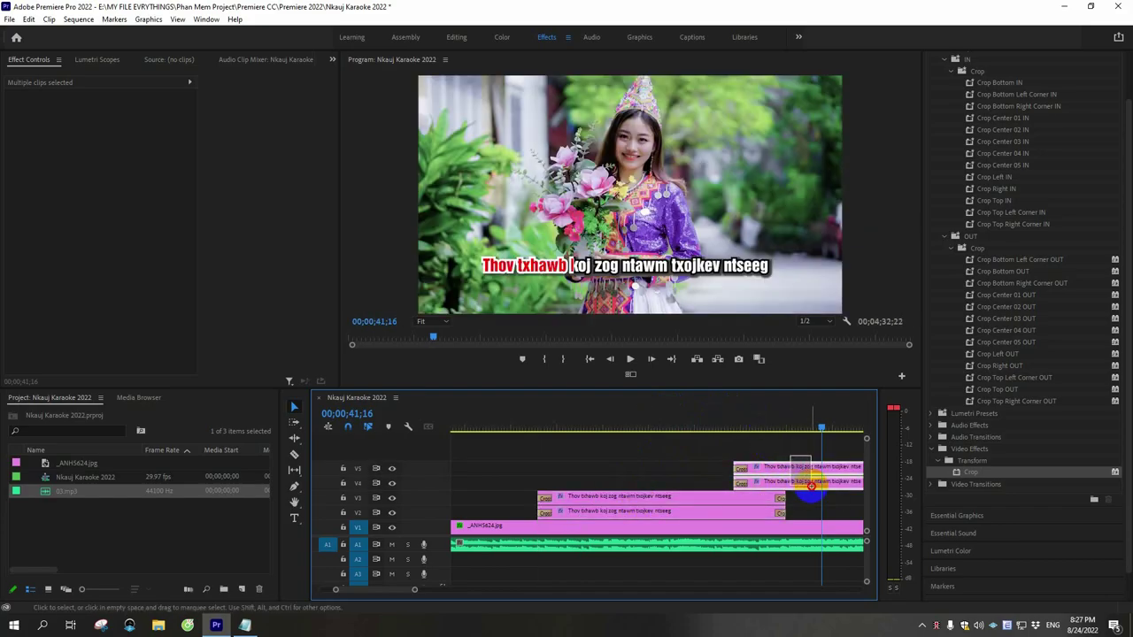
pyautogui.press('Delete')
pyautogui.moveTo(686, 475); pyautogui.dragTo(653, 511)
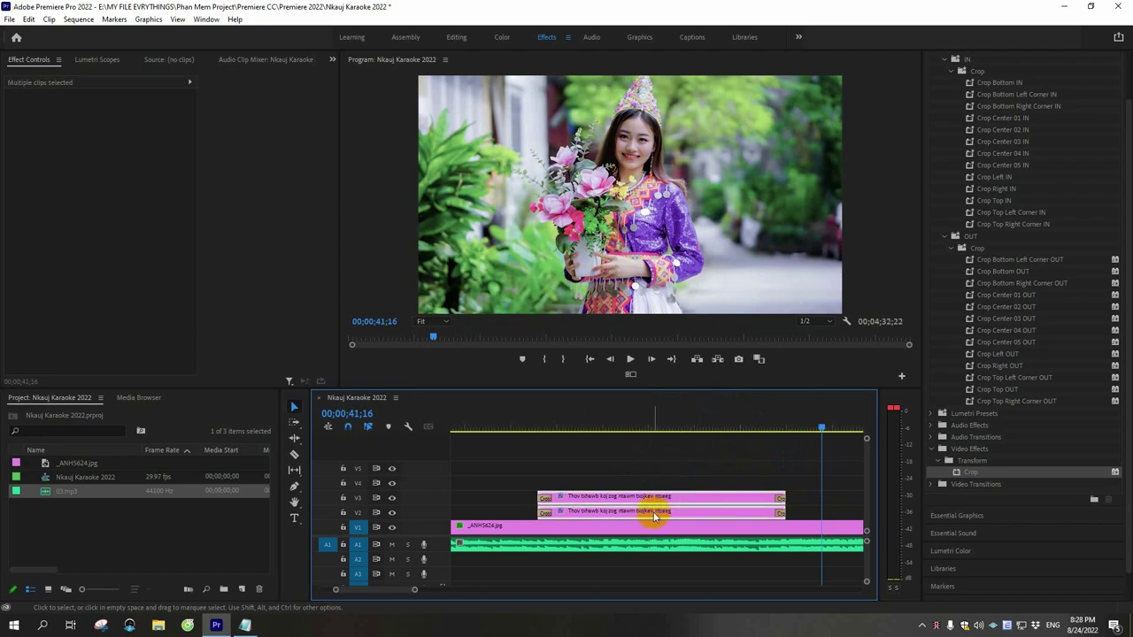
pyautogui.moveTo(582, 518); pyautogui.dragTo(780, 475)
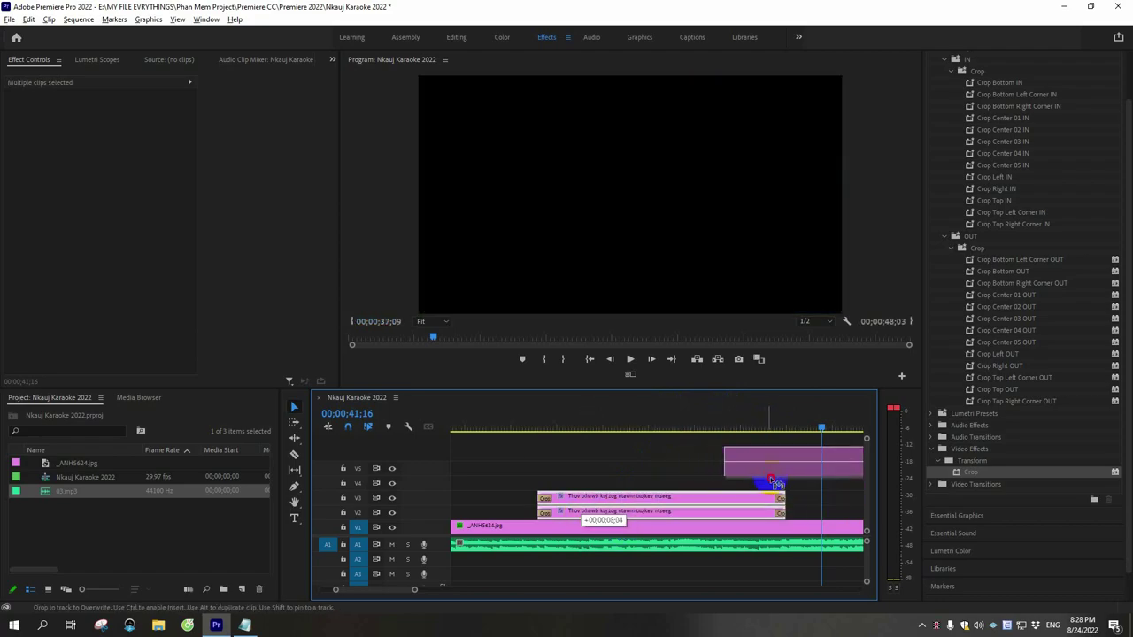
# Step: Preview the copied lyric line around 38;21 in the Program monitor
pyautogui.click(757, 427)
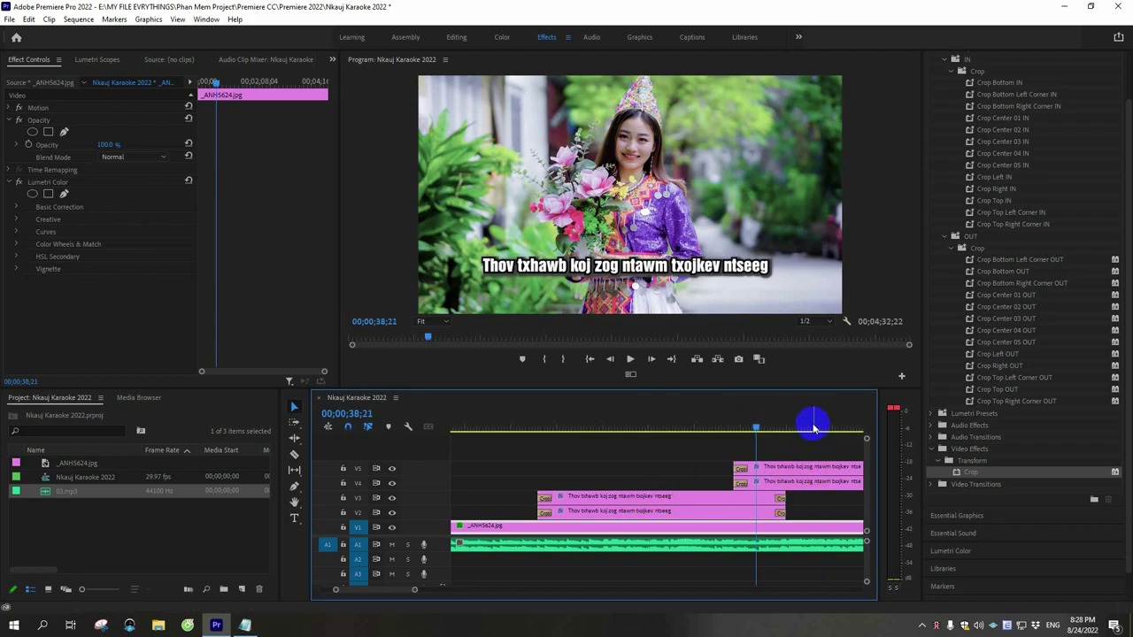
pyautogui.click(803, 501)
pyautogui.hscroll(1, 752, 478)
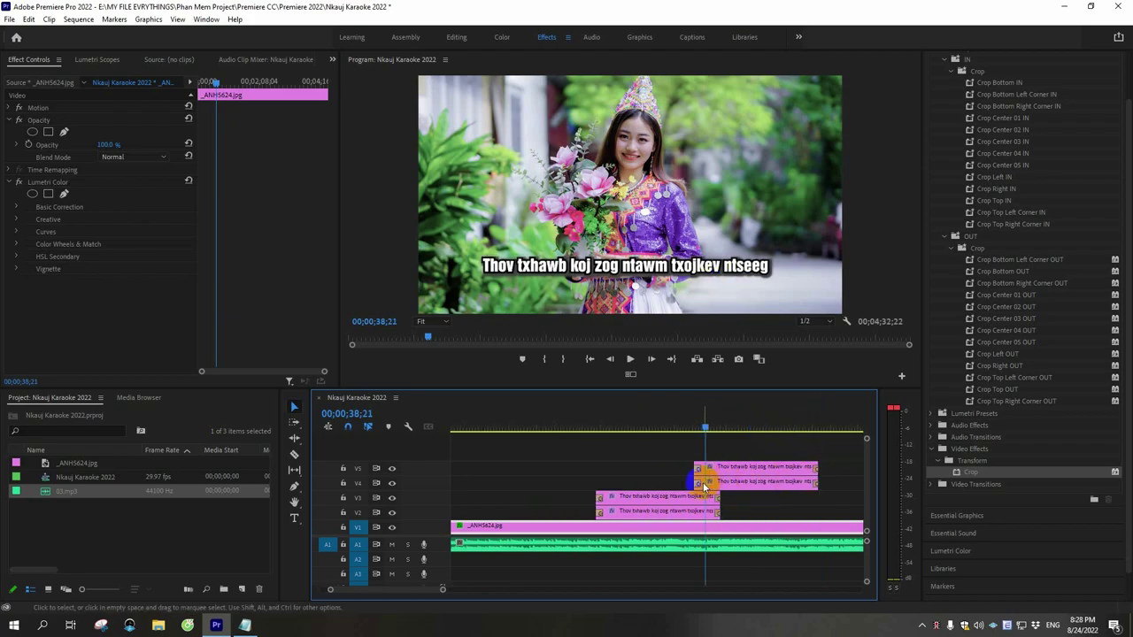
pyautogui.hscroll(1, 711, 479)
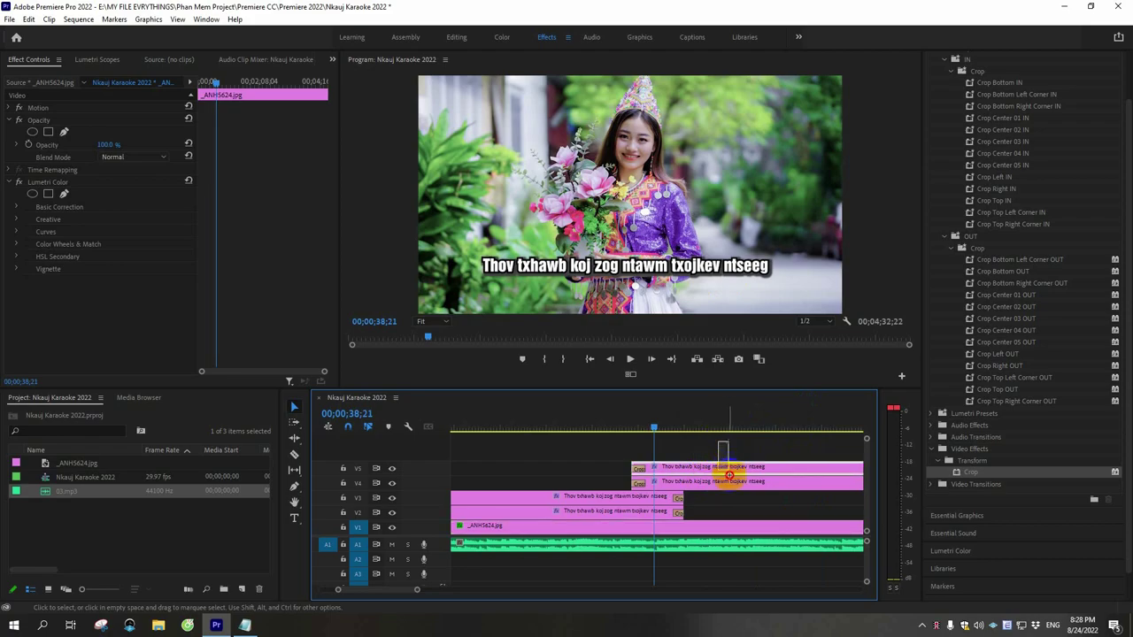
pyautogui.click(726, 427)
pyautogui.moveTo(728, 428); pyautogui.dragTo(738, 429)
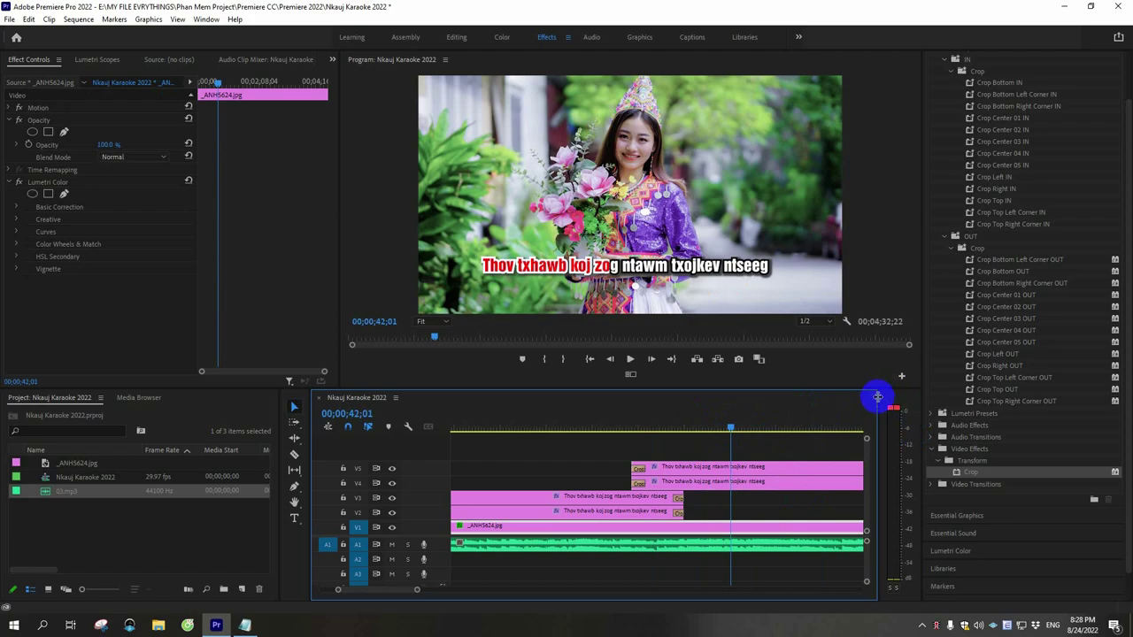
# Step: Inspect the V5 and V4 copies' Crop settings, then select the red V5 copy's graphic properties
pyautogui.click(766, 469)
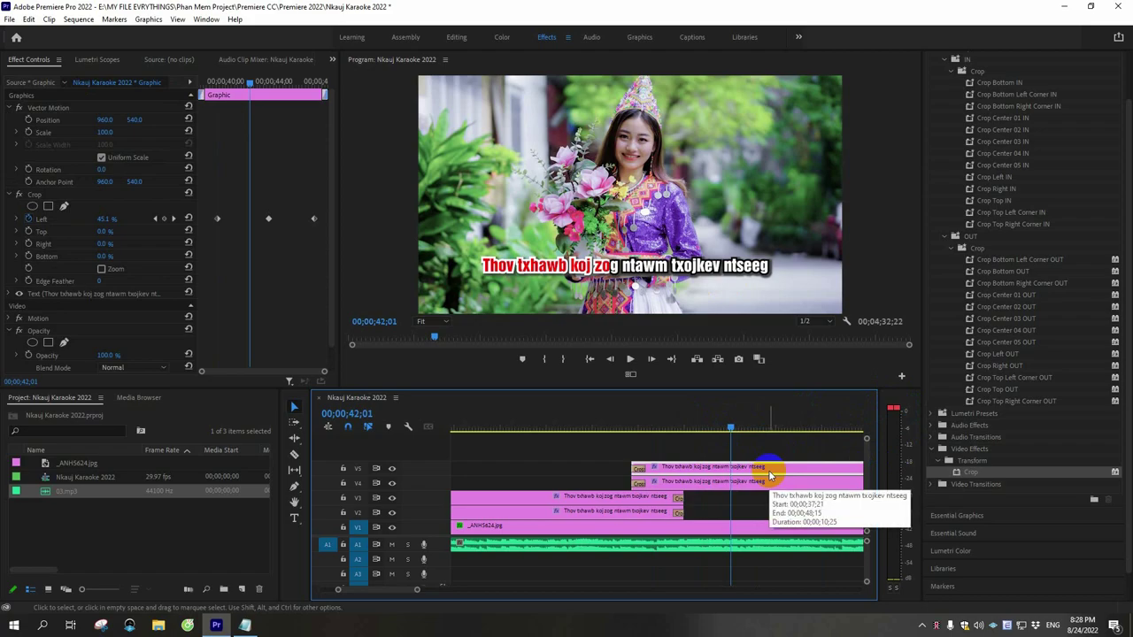
pyautogui.click(784, 479)
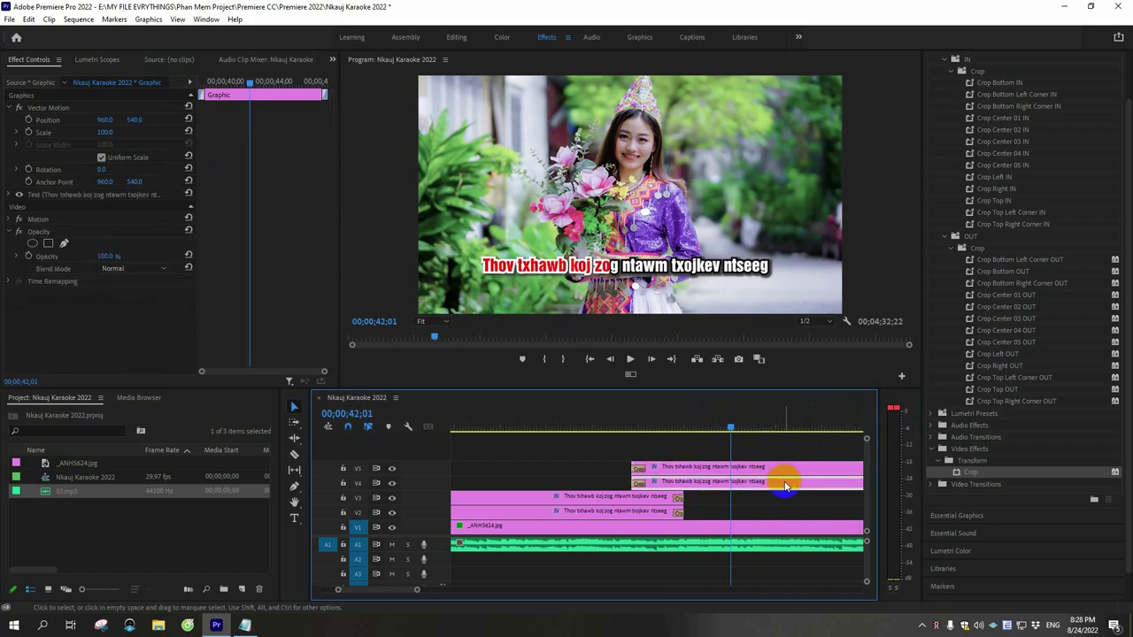
pyautogui.click(747, 516)
pyautogui.press('-')
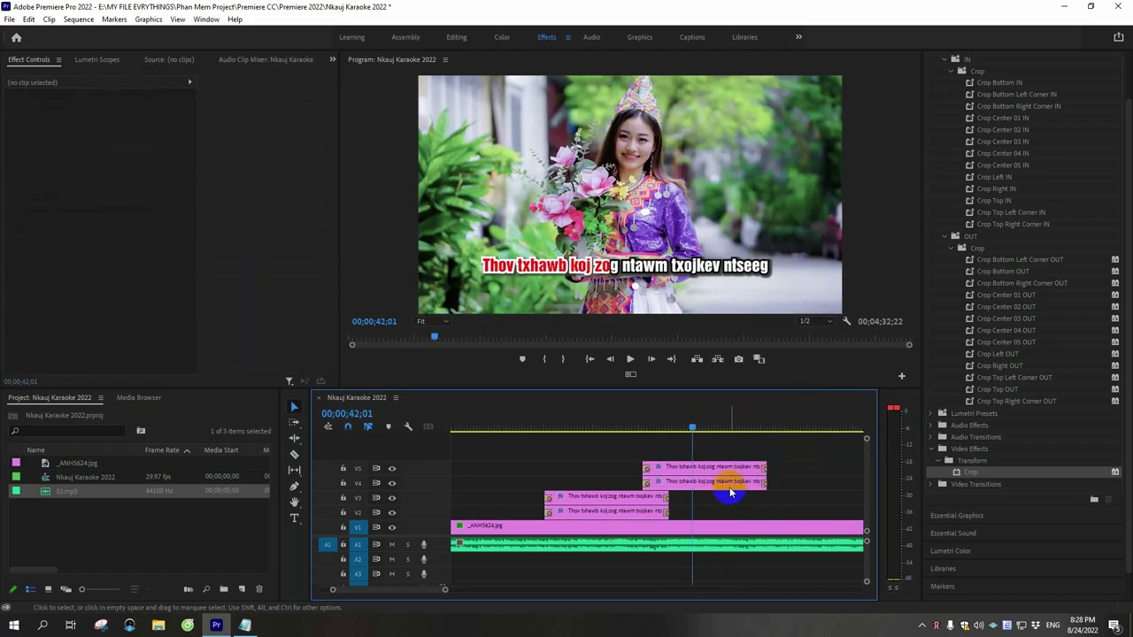
pyautogui.press('=')
pyautogui.moveTo(652, 426)
pyautogui.mouseDown()
pyautogui.moveTo(565, 426)
pyautogui.moveTo(640, 426)
pyautogui.mouseUp()
pyautogui.click(672, 469)
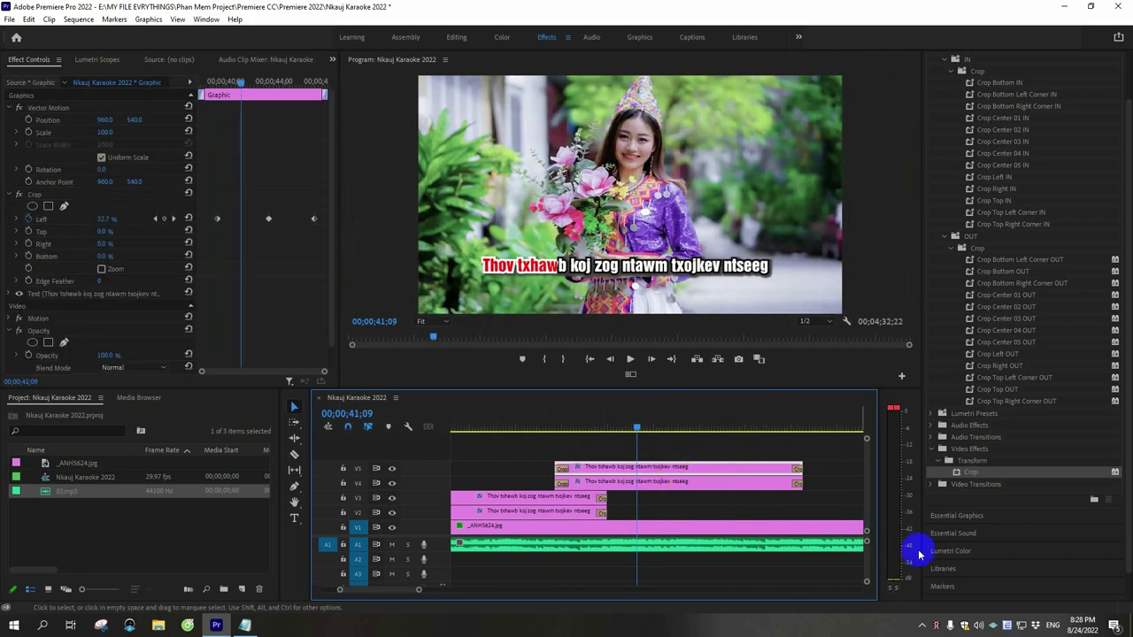
pyautogui.click(981, 521)
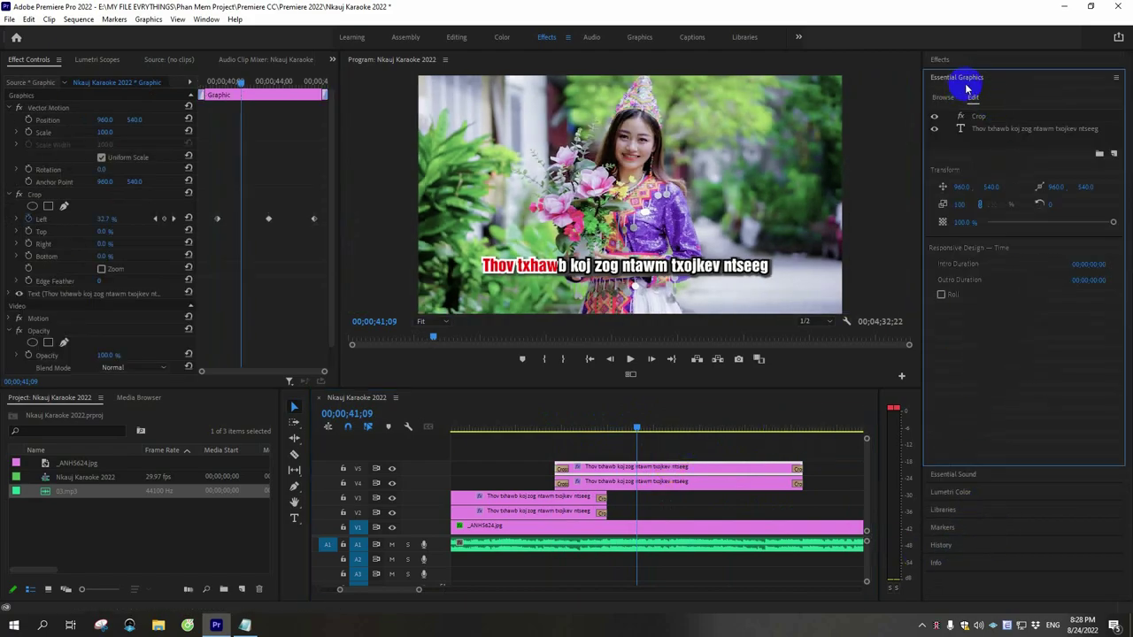
# Step: Lower the red copy's text to Position Y 994.1 and paste that value into the V4 copy
pyautogui.click(998, 131)
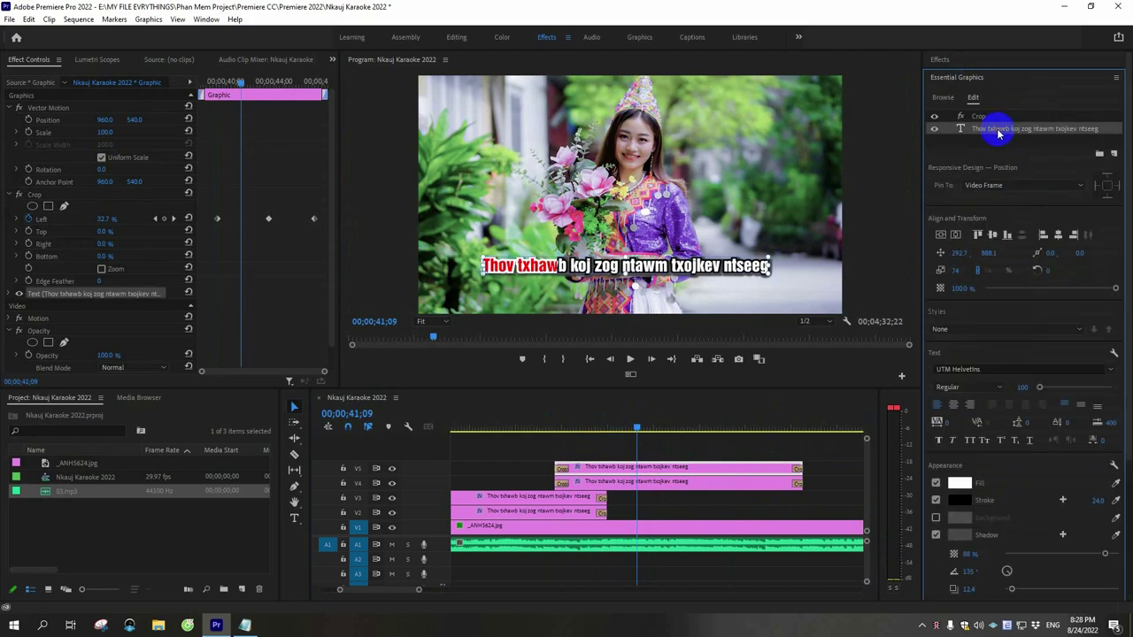
pyautogui.moveTo(989, 253); pyautogui.dragTo(1064, 267)
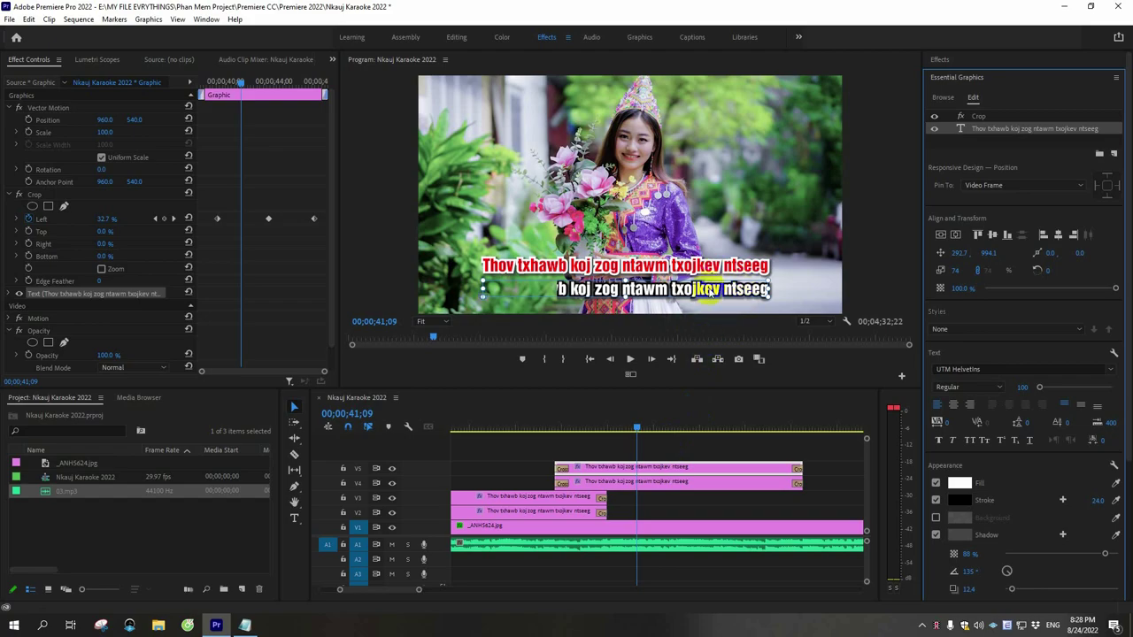
pyautogui.click(674, 464)
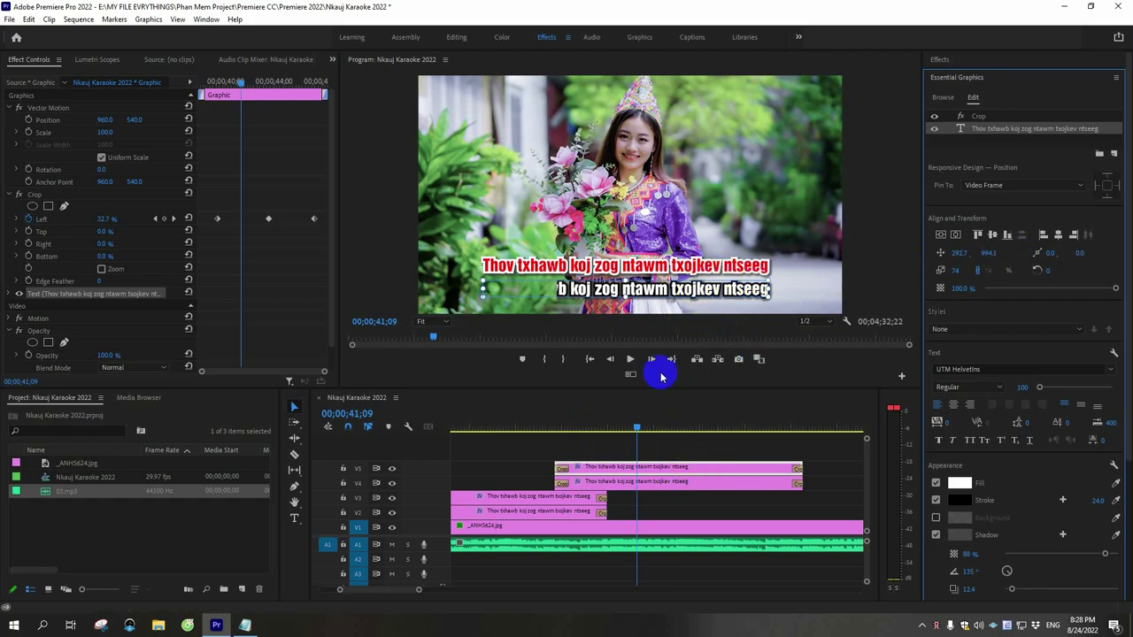
pyautogui.rightClick(993, 253)
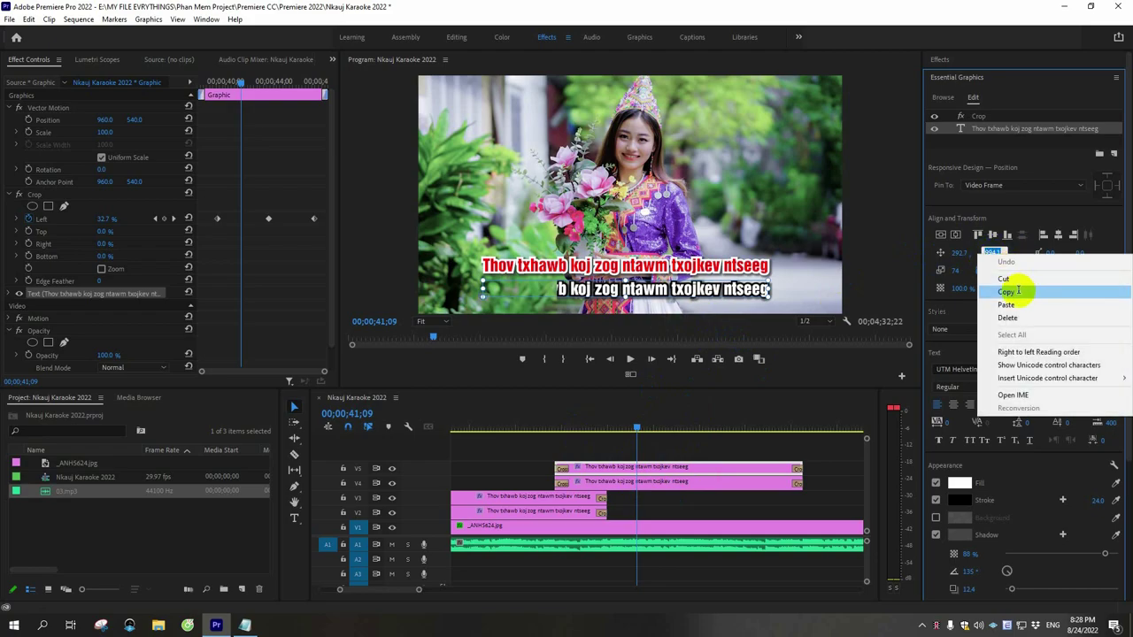
pyautogui.click(1019, 292)
pyautogui.click(693, 487)
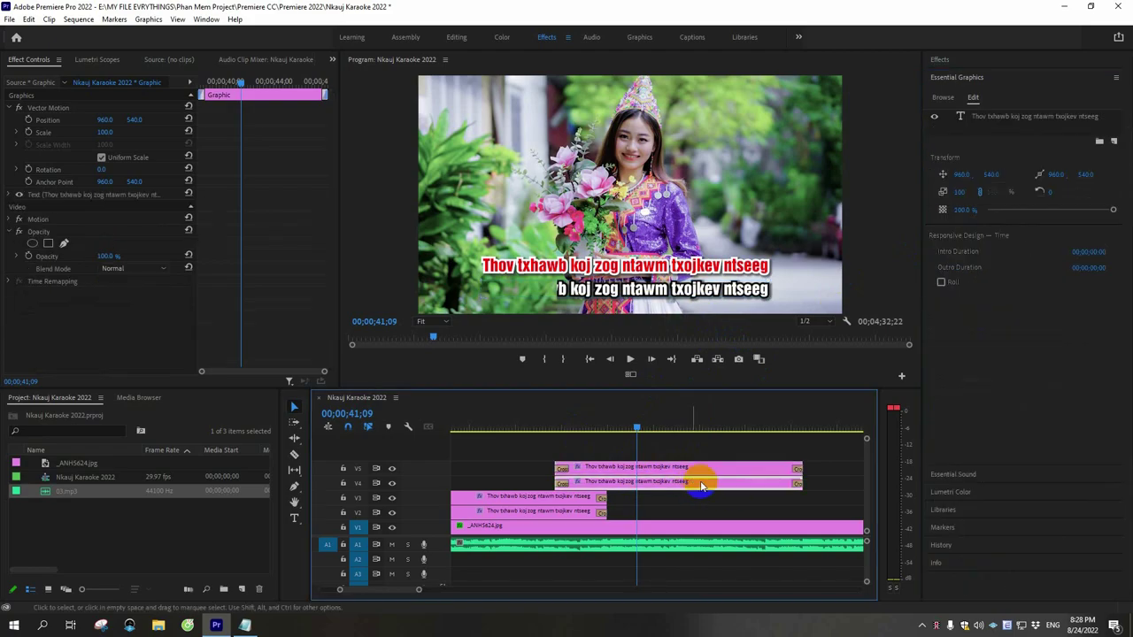
pyautogui.click(995, 175)
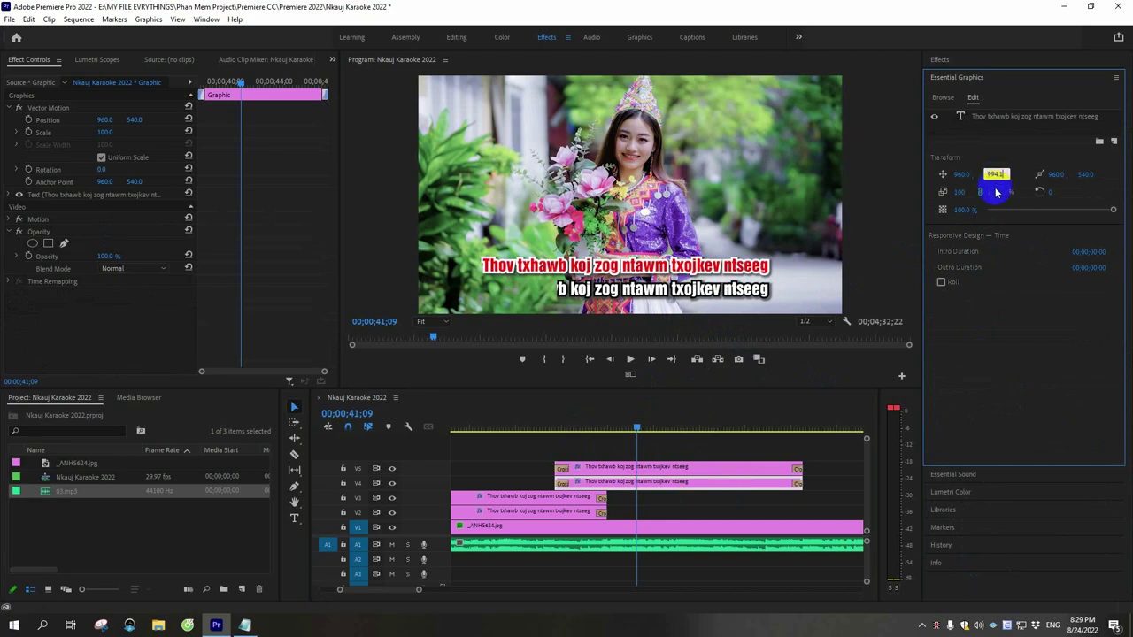
pyautogui.press('Return')
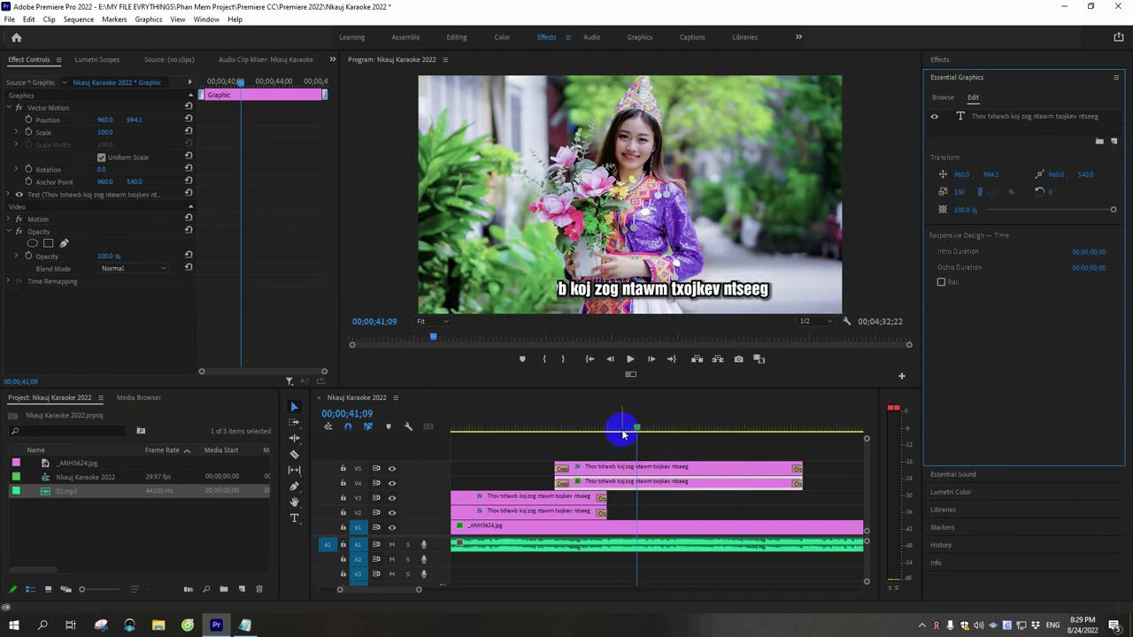
# Step: Move the red V5 lyric copy's text down to about Position Y 643
pyautogui.moveTo(623, 434); pyautogui.dragTo(652, 426)
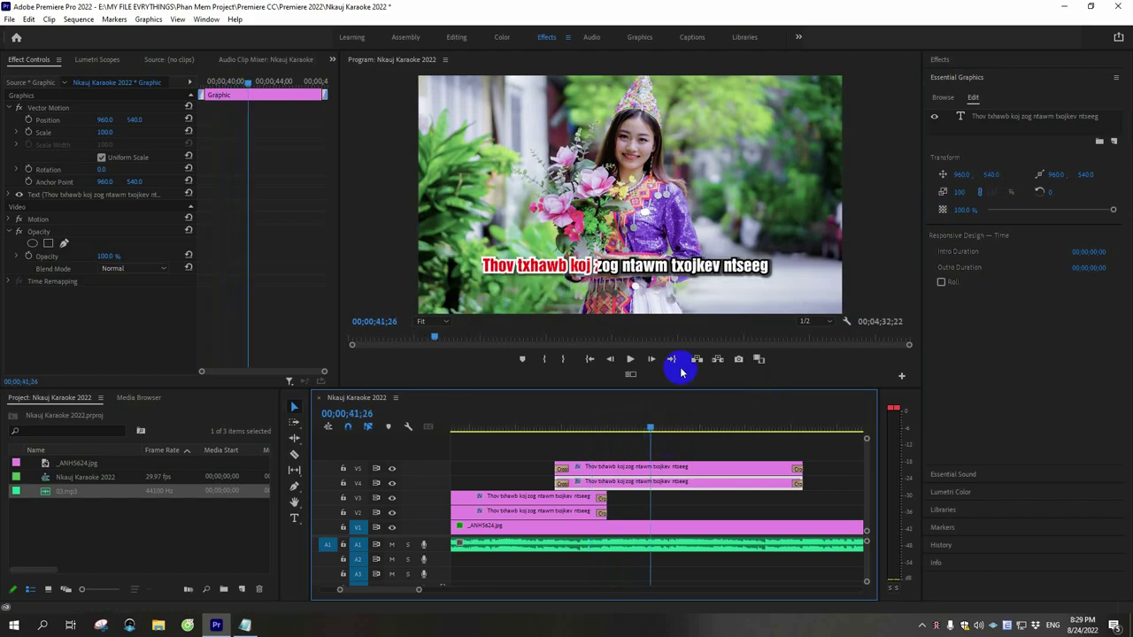
pyautogui.click(678, 468)
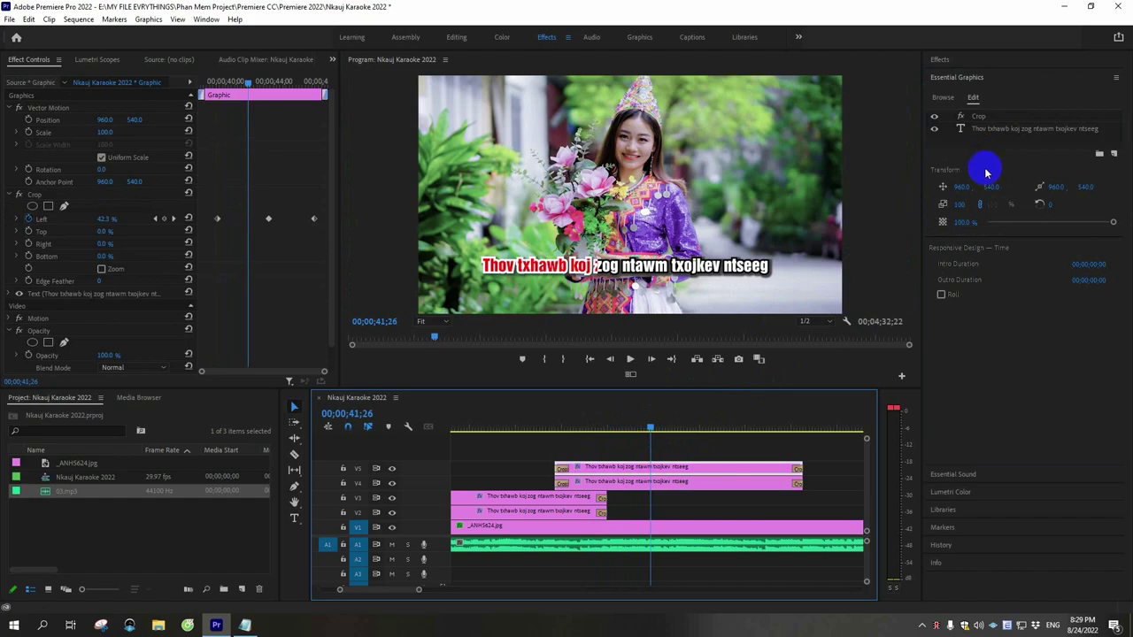
pyautogui.click(682, 476)
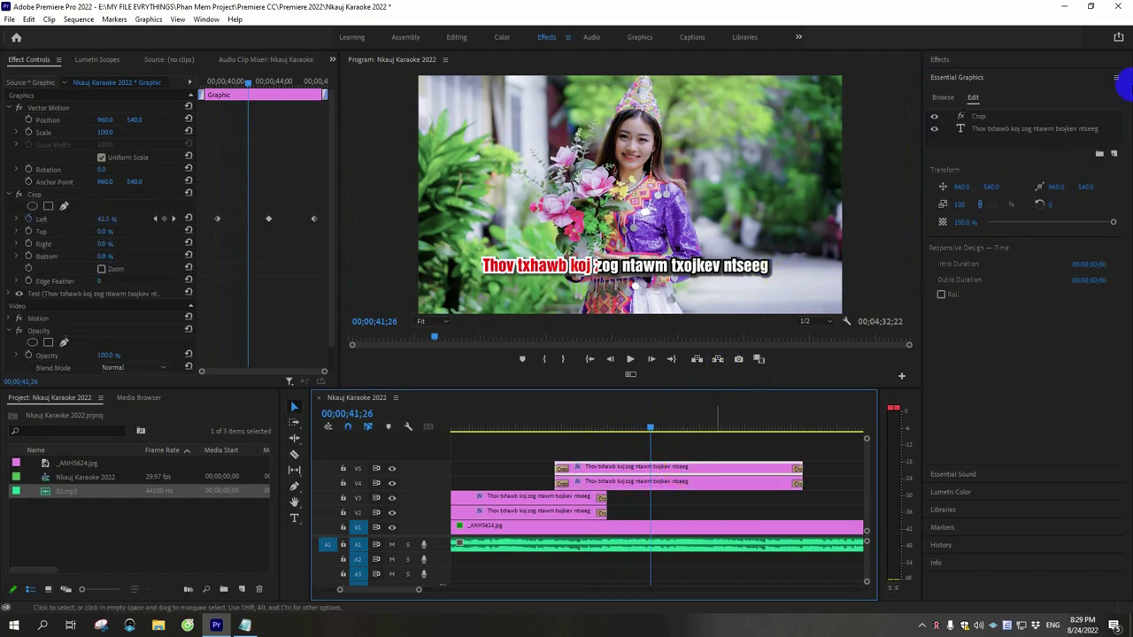
pyautogui.click(670, 471)
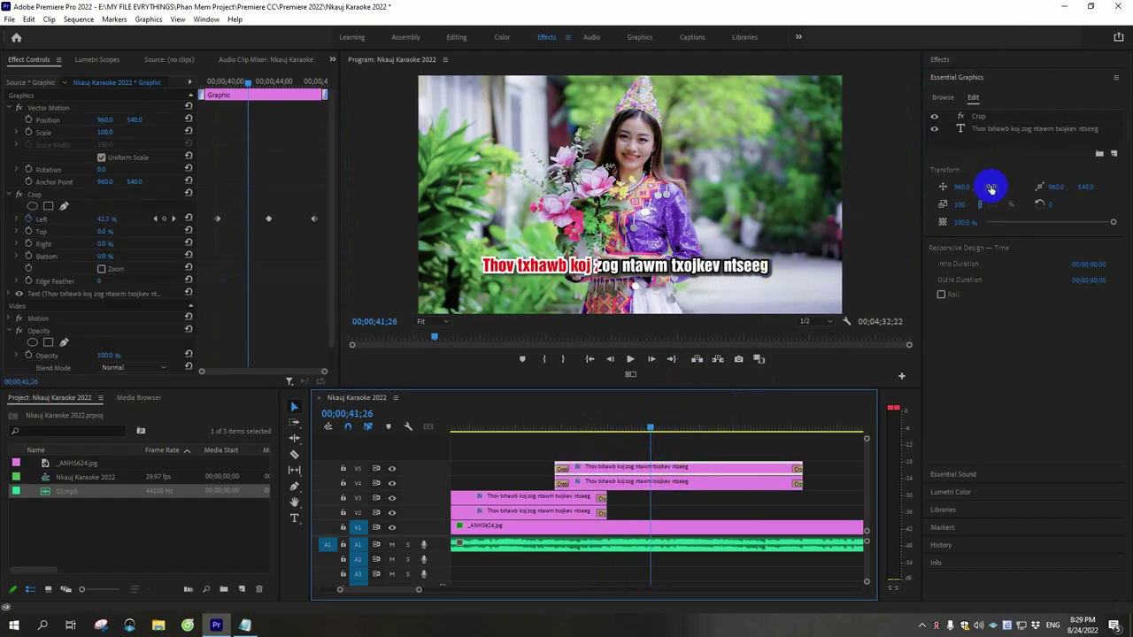
pyautogui.moveTo(990, 189); pyautogui.dragTo(1060, 189)
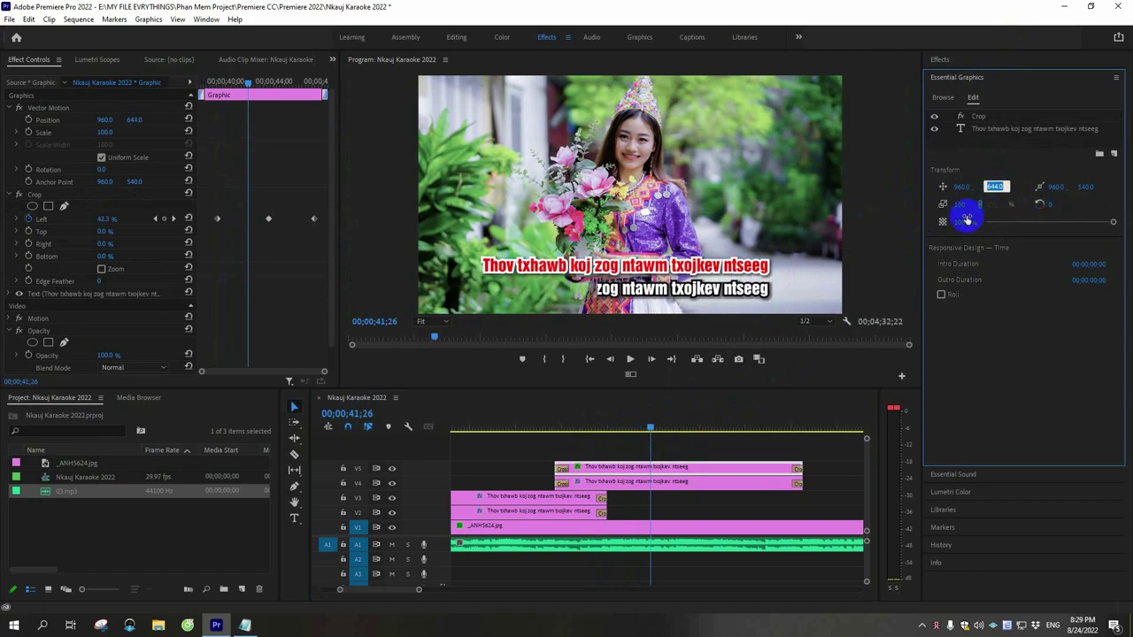
# Step: Set the white V4 copy's Position Y to 644, dismiss the popup, and preview from 37;26
pyautogui.click(695, 483)
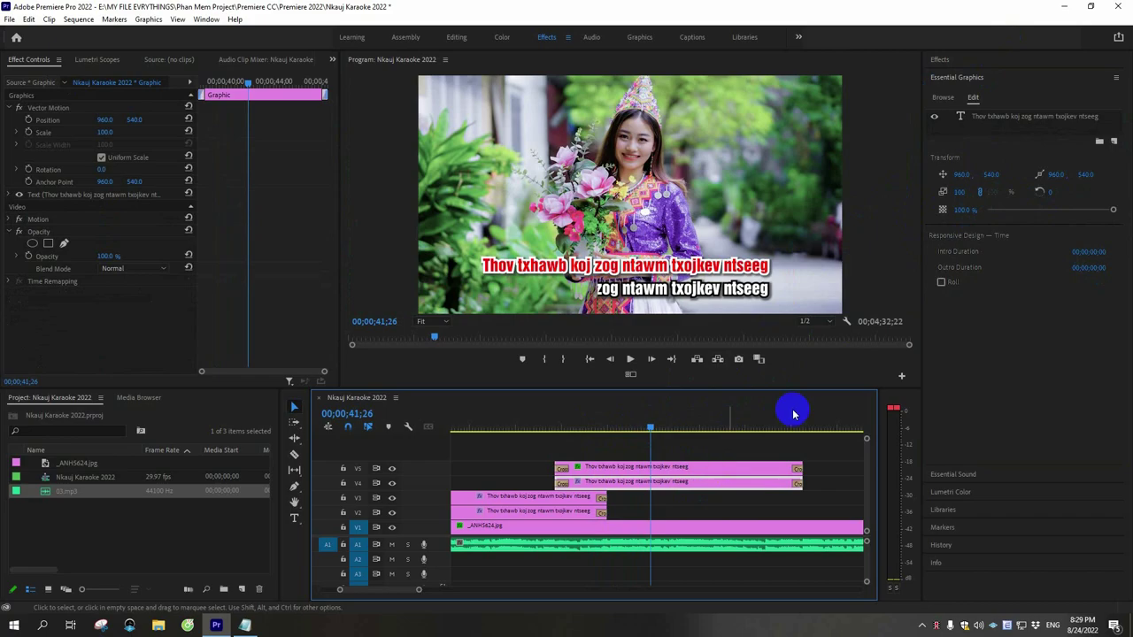
pyautogui.click(998, 172)
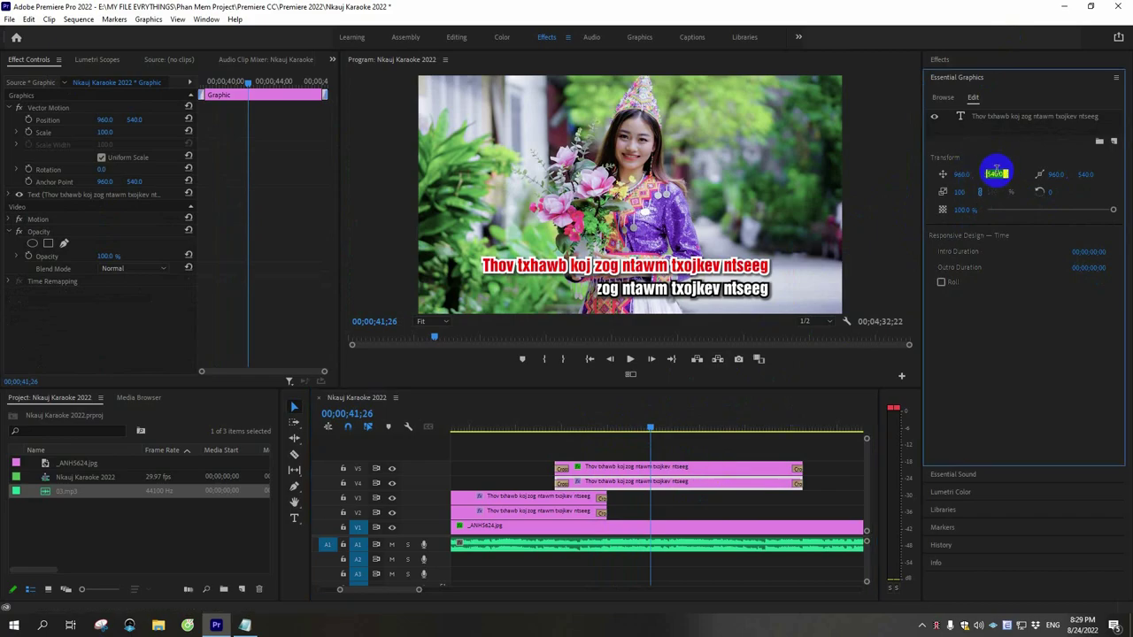
pyautogui.write('644')
pyautogui.press('Return')
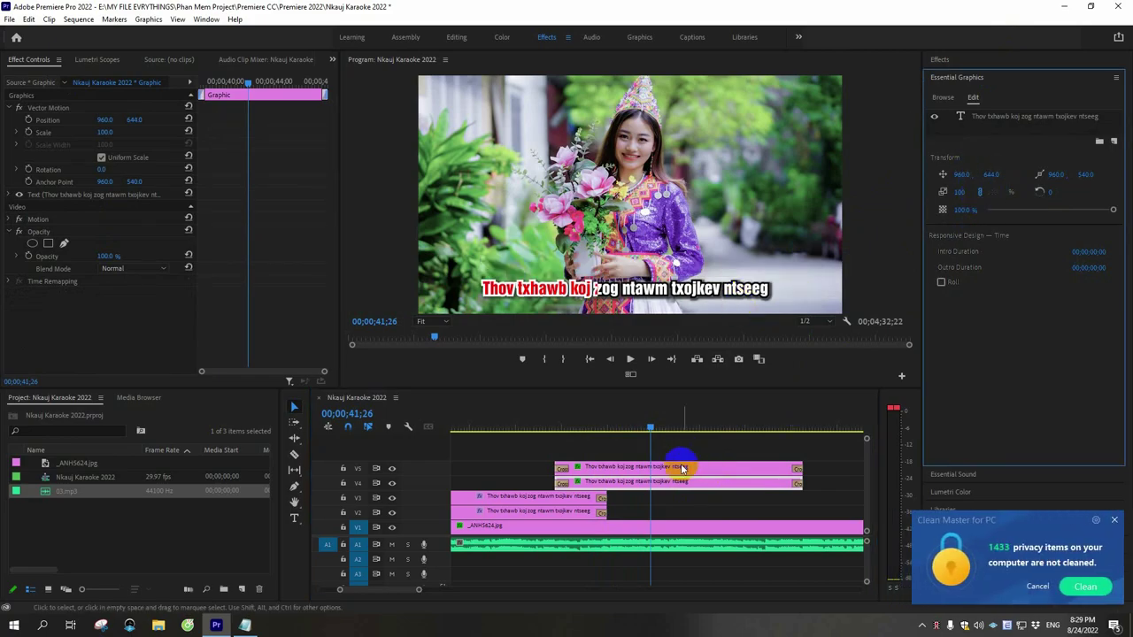
pyautogui.click(1112, 522)
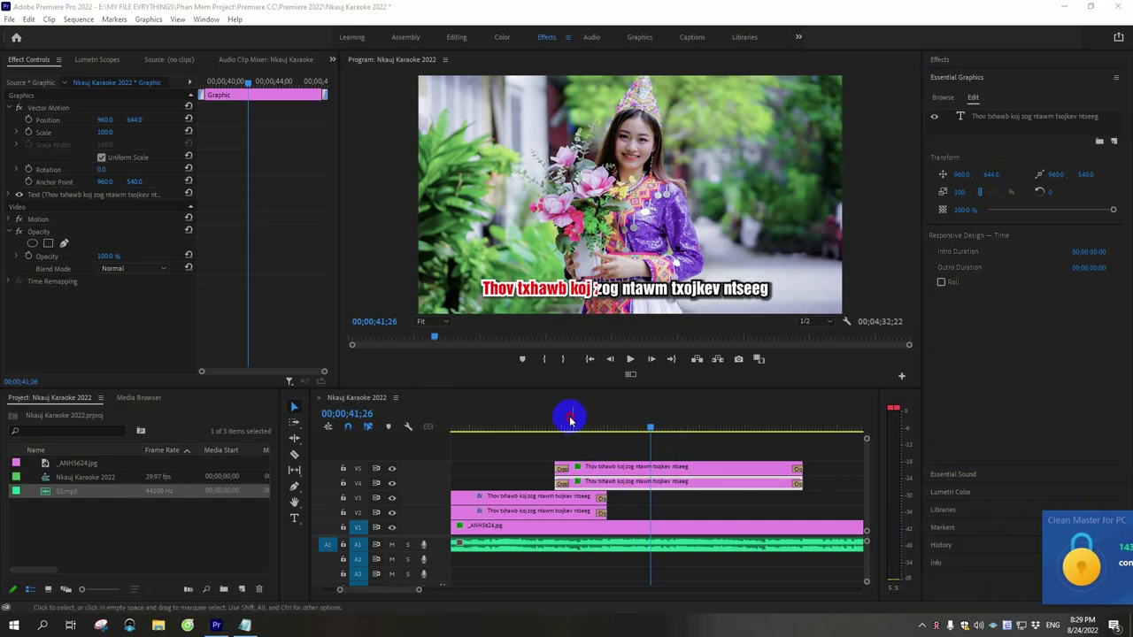
pyautogui.click(556, 418)
pyautogui.press('space')
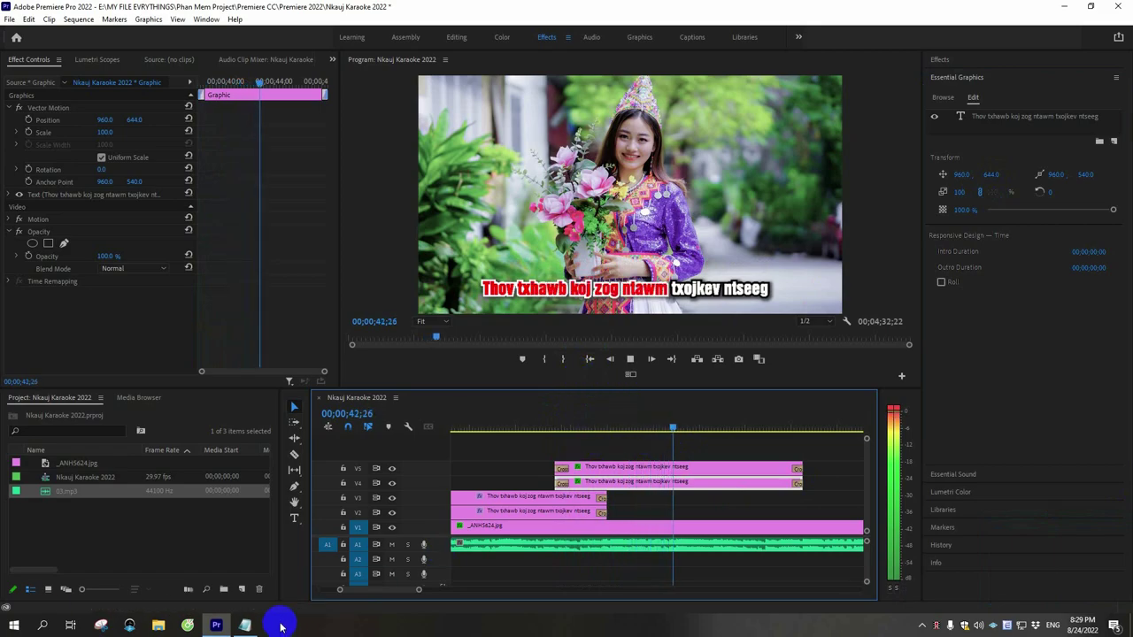
# Step: Copy the lyric line 'Txawm koj lub neej raug kev txomnyem' from Notepad and return to Premiere
pyautogui.click(249, 625)
pyautogui.click(930, 62)
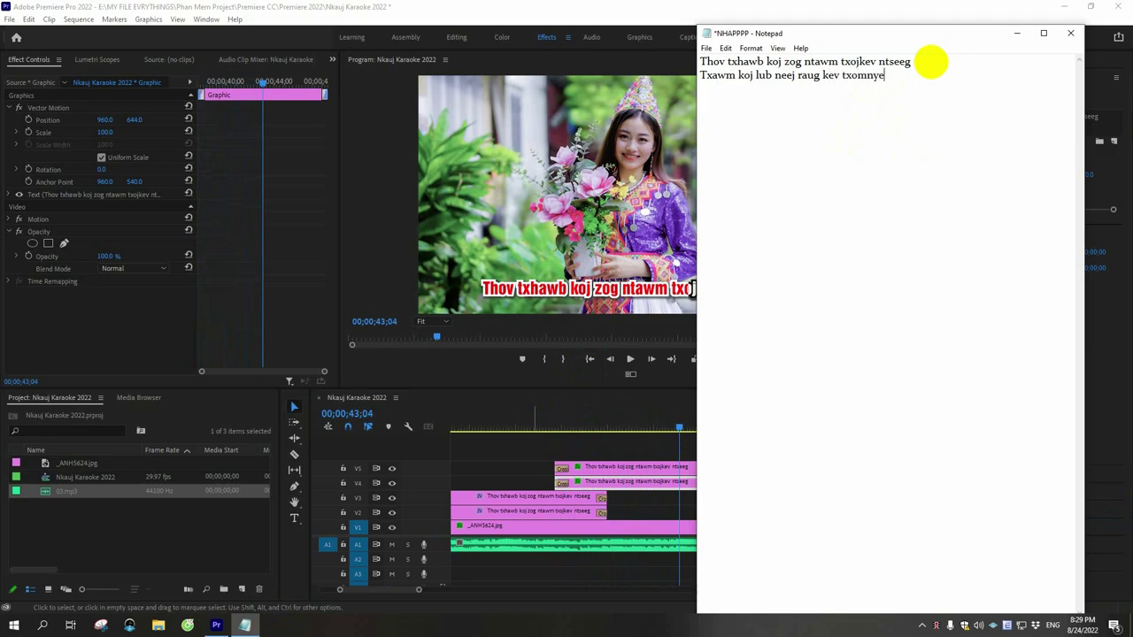
pyautogui.hotkey('shift', 'Home')
pyautogui.press('End')
pyautogui.hotkey('shift', 'Home')
pyautogui.hotkey('ctrl', 'c')
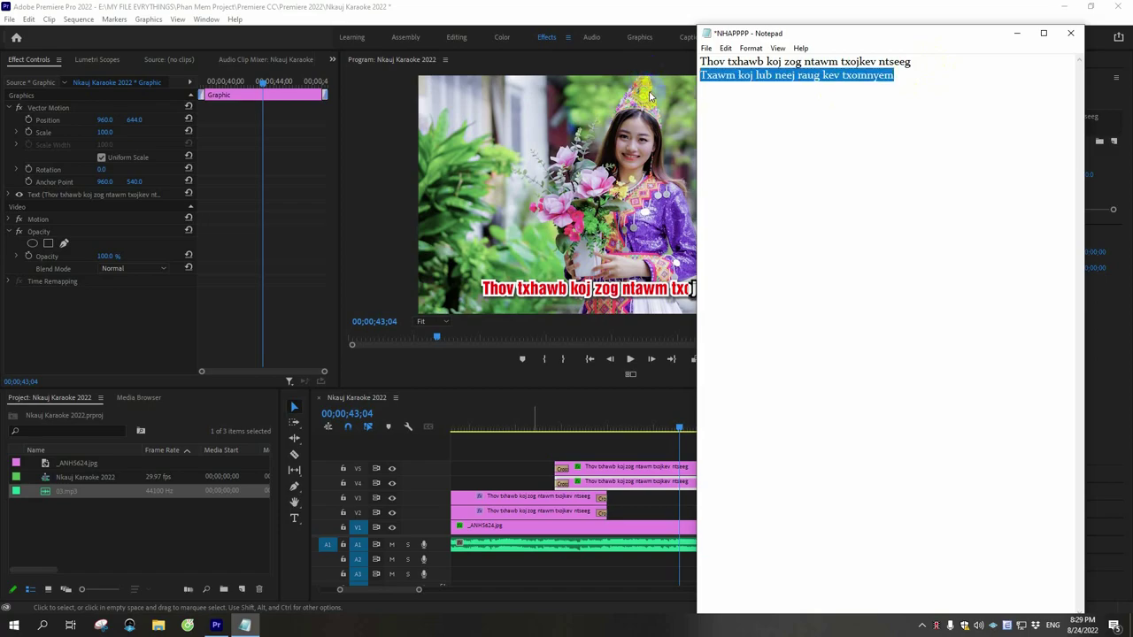
pyautogui.click(801, 7)
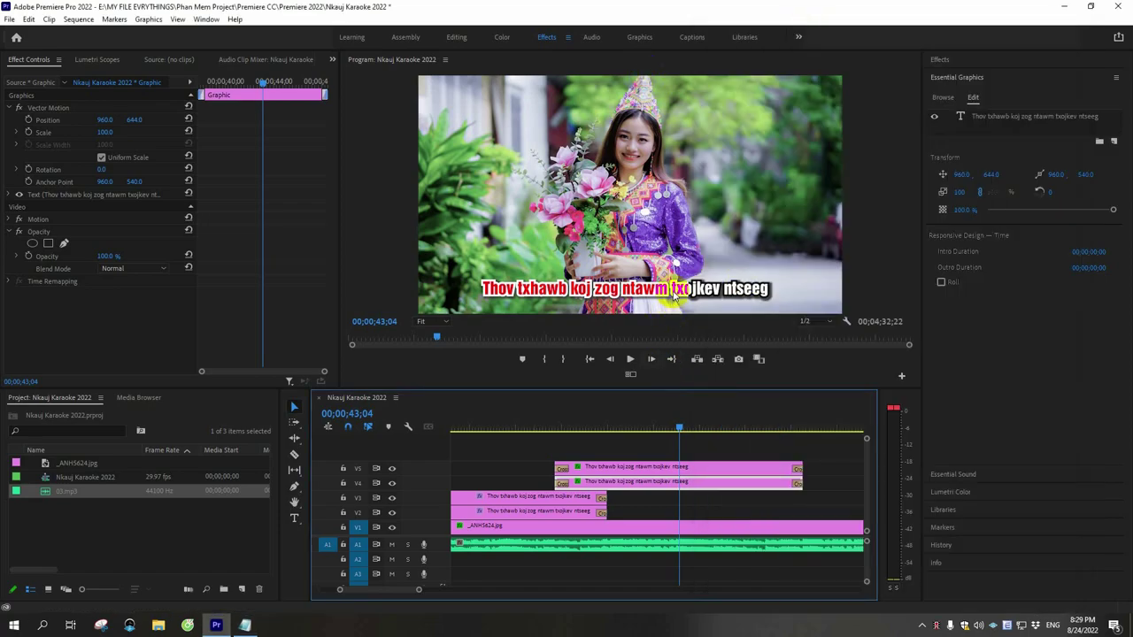
# Step: Replace the red V5 title's text with the pasted second lyric line
pyautogui.click(293, 519)
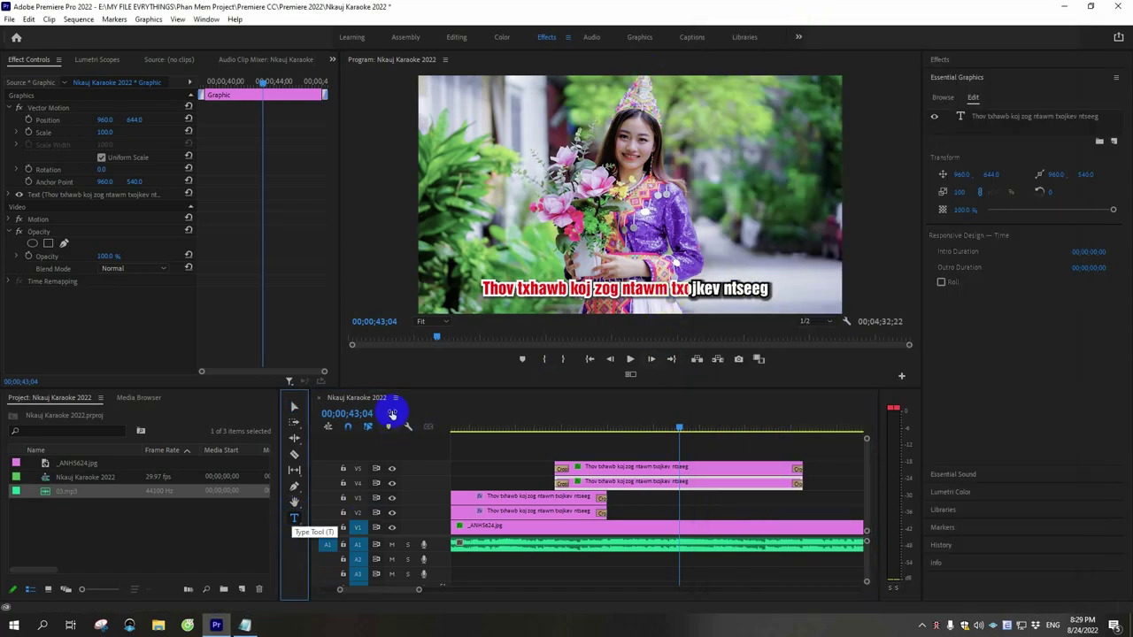
pyautogui.click(670, 288)
pyautogui.hotkey('ctrl', 'a')
pyautogui.hotkey('ctrl', 'v')
pyautogui.click(696, 487)
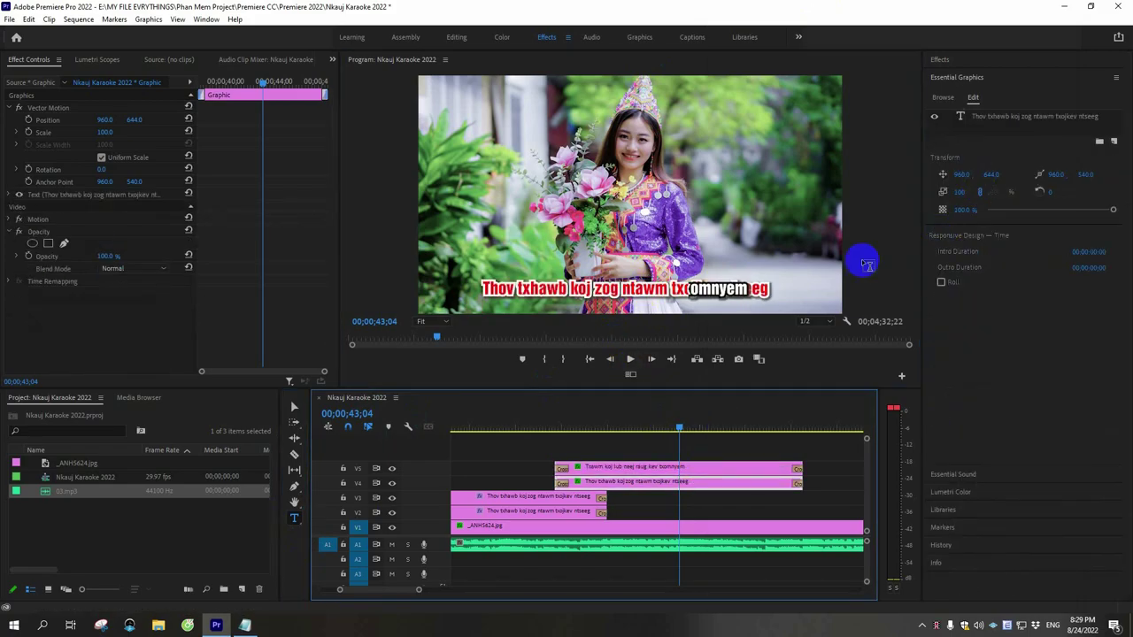
pyautogui.click(677, 294)
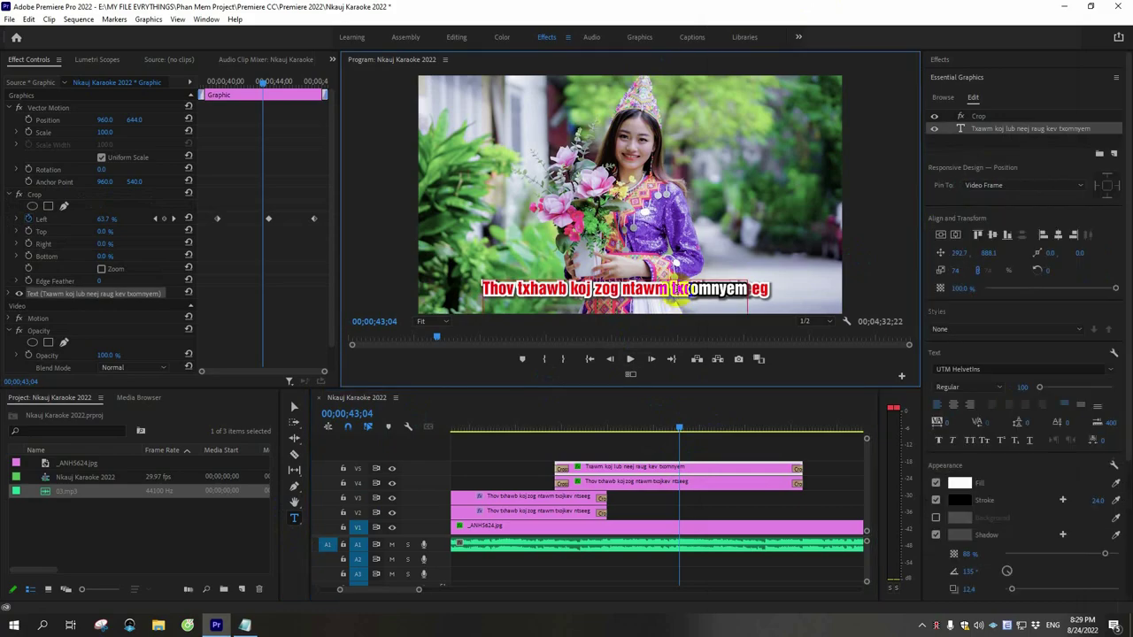
# Step: Edit the white V4 title's text to the same second lyric line
pyautogui.click(706, 469)
pyautogui.click(695, 487)
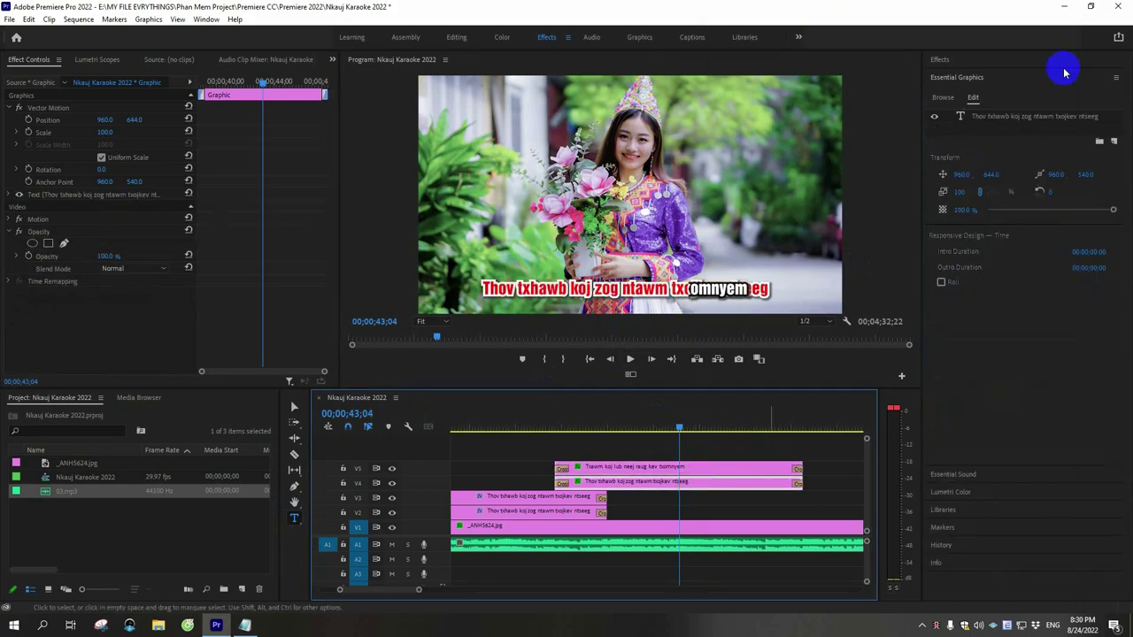
pyautogui.click(1004, 116)
pyautogui.click(686, 291)
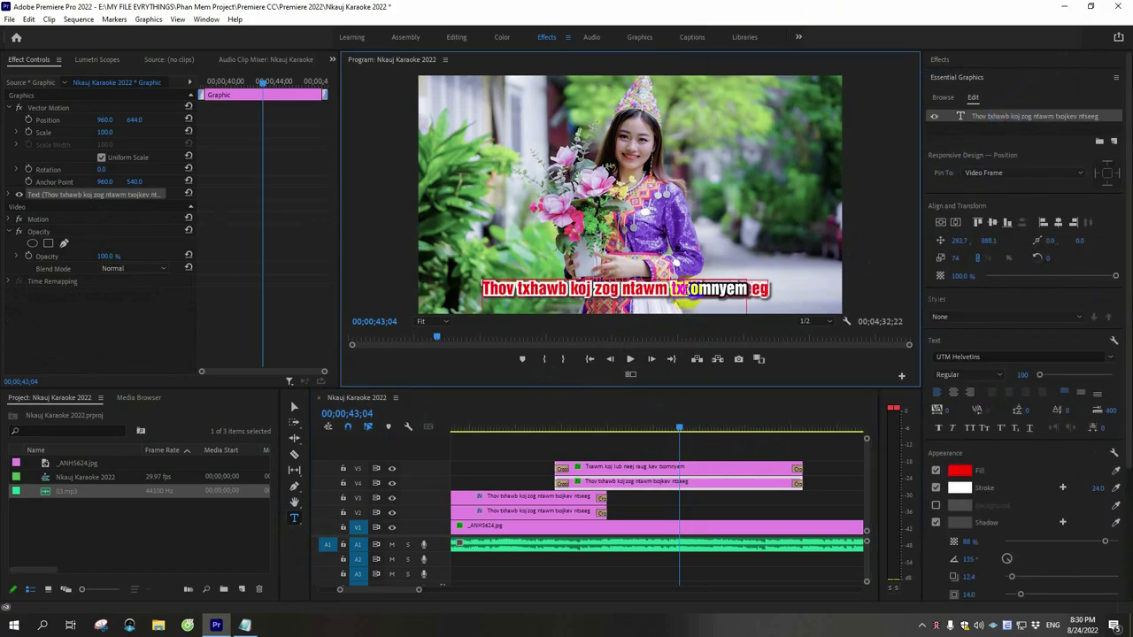
pyautogui.hotkey('ctrl', 'z')
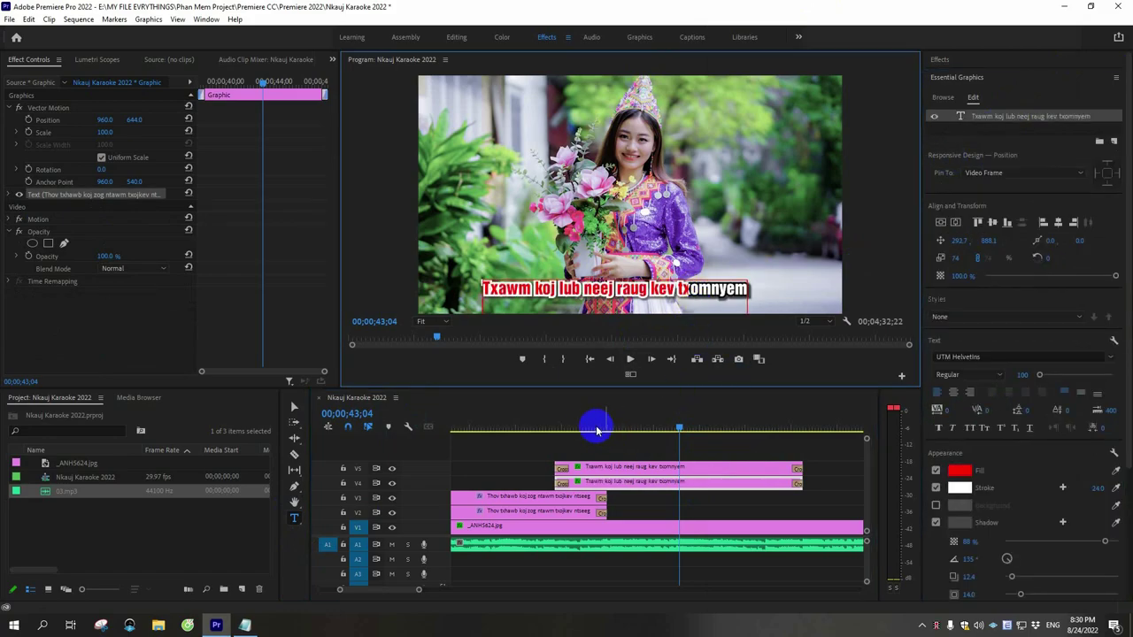
# Step: Play back both retitled lines to check them, stopping at 39;04 with the red V5 title selected
pyautogui.click(549, 431)
pyautogui.click(594, 450)
pyautogui.press('space')
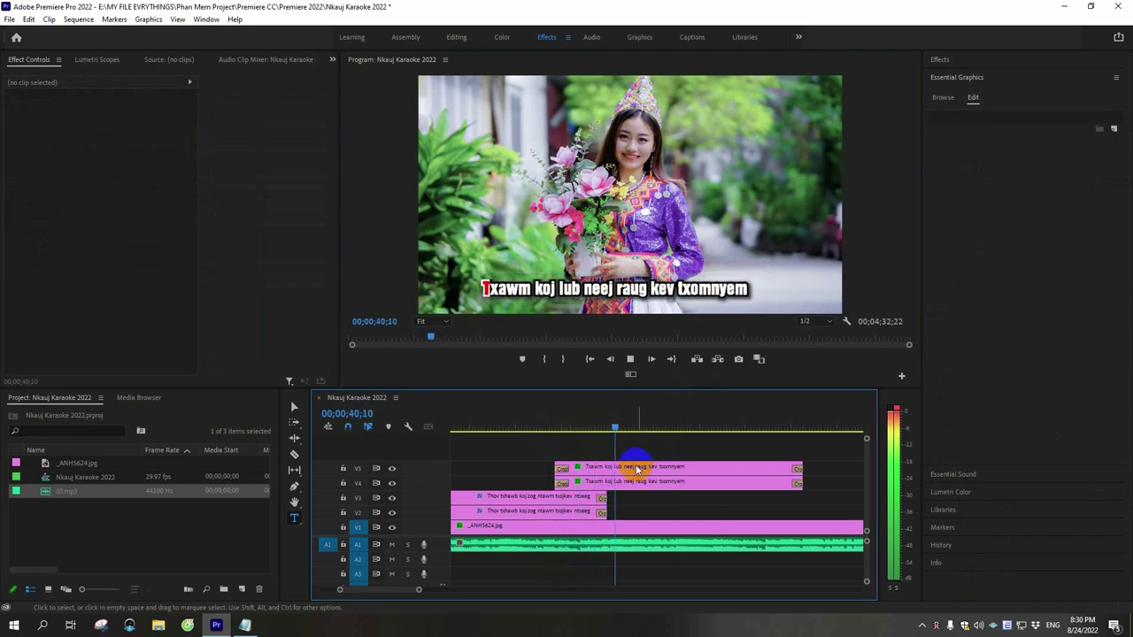
pyautogui.click(636, 470)
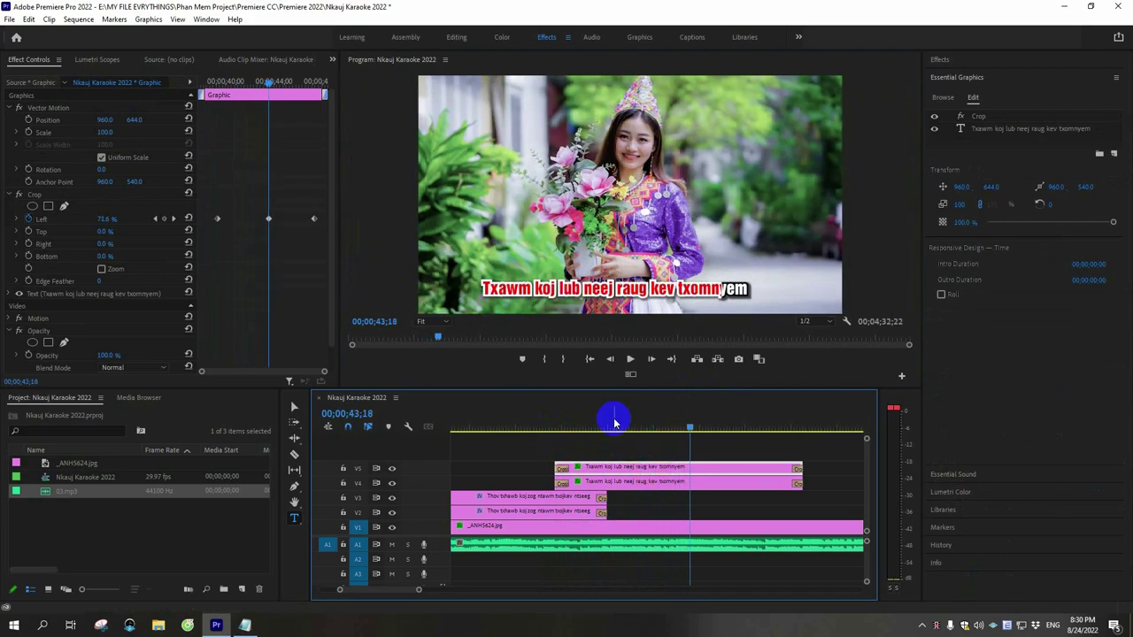
pyautogui.click(583, 434)
pyautogui.click(586, 469)
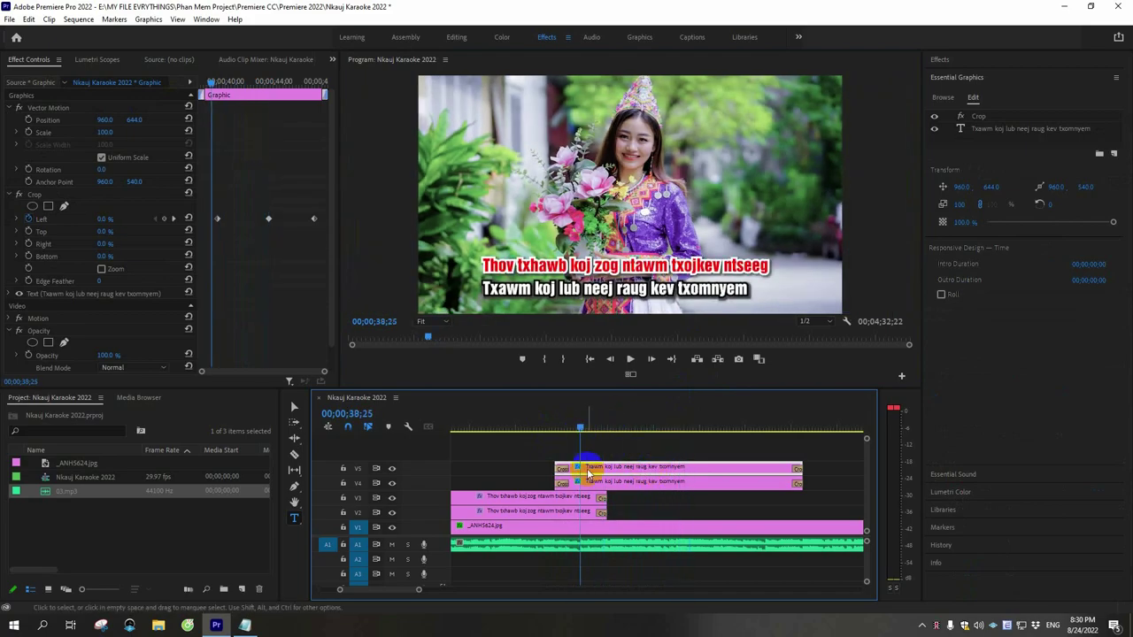
# Step: Set a Crop Left keyframe at the red second line's start, preview its wipe, and select all four title clips
pyautogui.moveTo(216, 219); pyautogui.dragTo(208, 219)
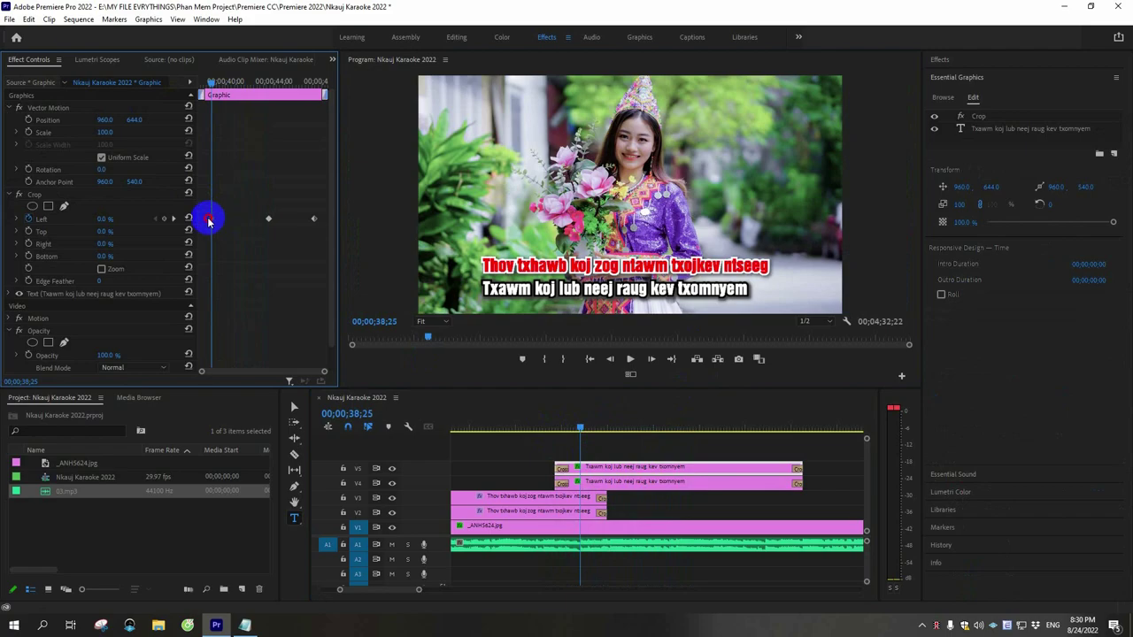
pyautogui.click(566, 431)
pyautogui.press('space')
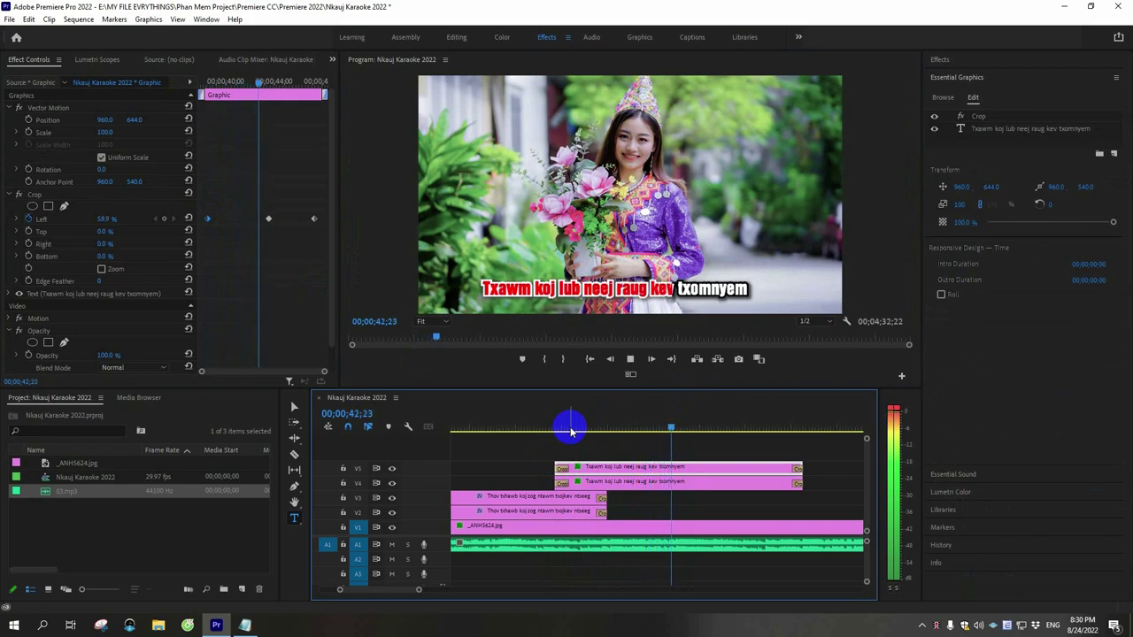
pyautogui.press('space')
pyautogui.moveTo(717, 454)
pyautogui.mouseDown()
pyautogui.moveTo(577, 511)
pyautogui.moveTo(561, 506)
pyautogui.mouseUp()
pyautogui.press('-')
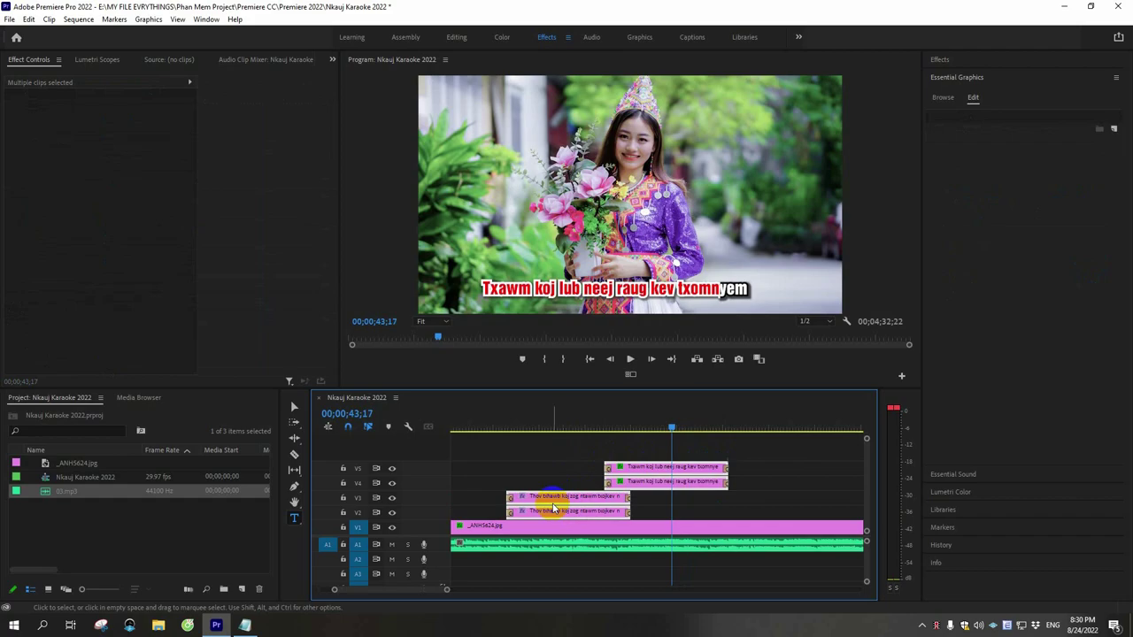
# Step: Alt-drag a copy of the four lyric title clips later in the sequence, then zoom out
pyautogui.moveTo(544, 500); pyautogui.dragTo(748, 500)
pyautogui.moveTo(721, 426); pyautogui.dragTo(826, 431)
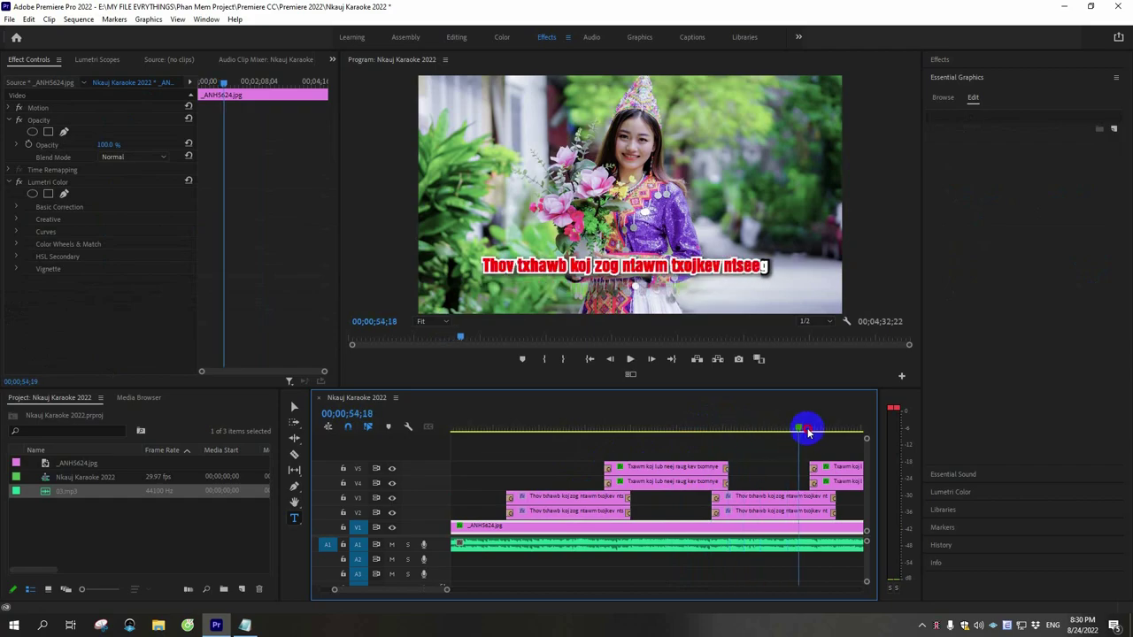
pyautogui.press('-')
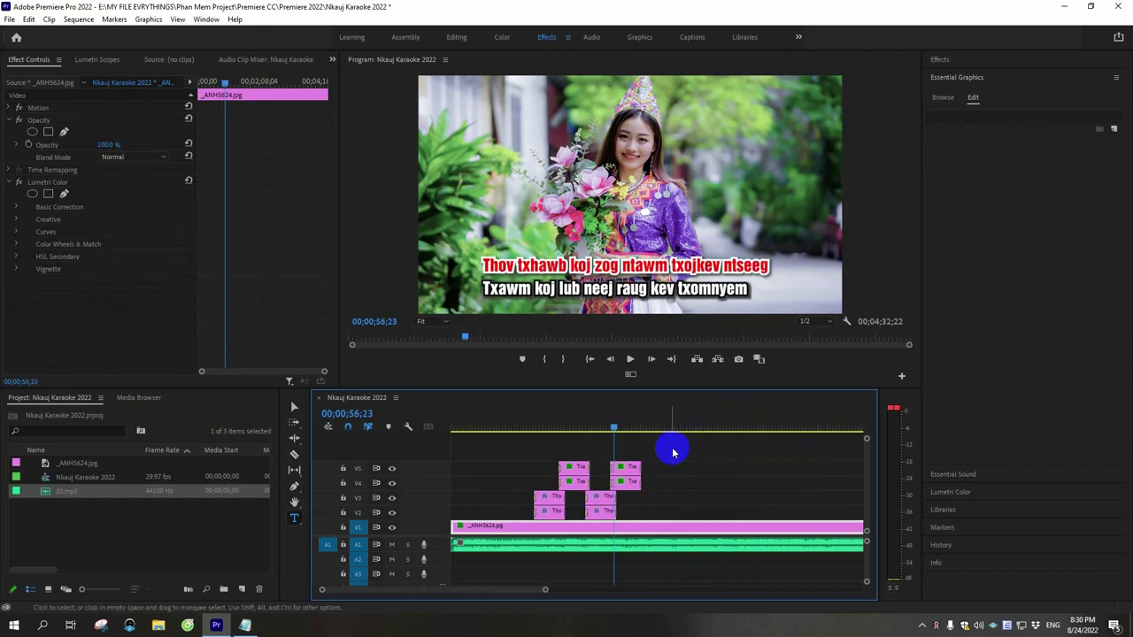
# Step: Park the playhead at 01;01;14 and place the Notepad caret at the end of line 2
pyautogui.click(675, 430)
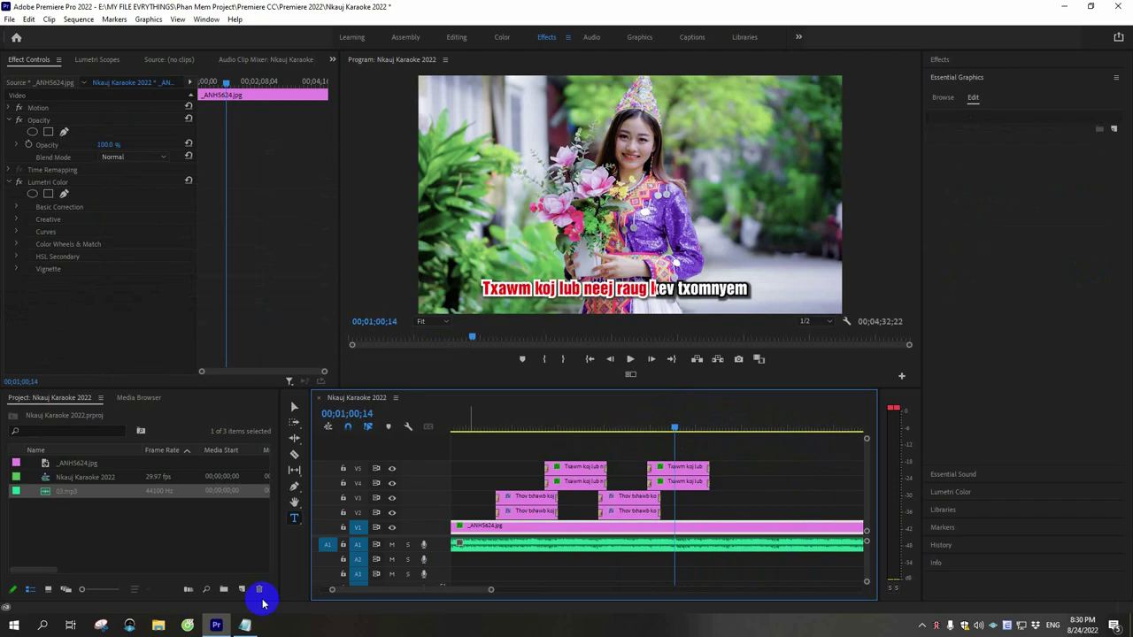
pyautogui.click(244, 626)
pyautogui.click(913, 76)
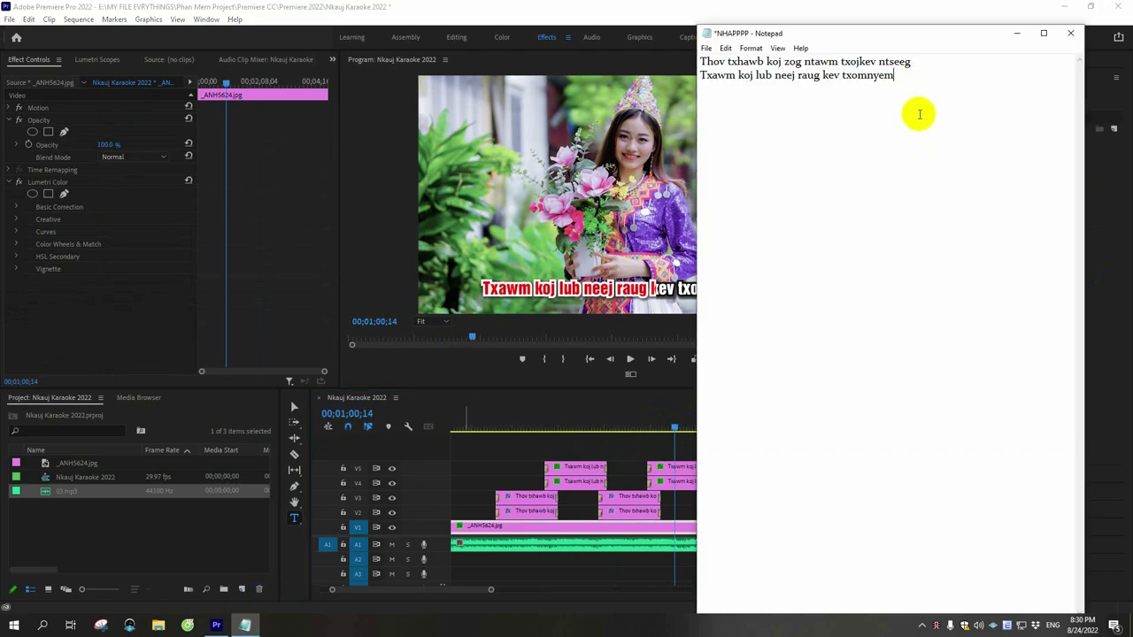
# Step: Play the sequence from 50;08, then bring the playhead back to 48;10
pyautogui.click(616, 425)
pyautogui.press('space')
pyautogui.moveTo(633, 432); pyautogui.dragTo(601, 427)
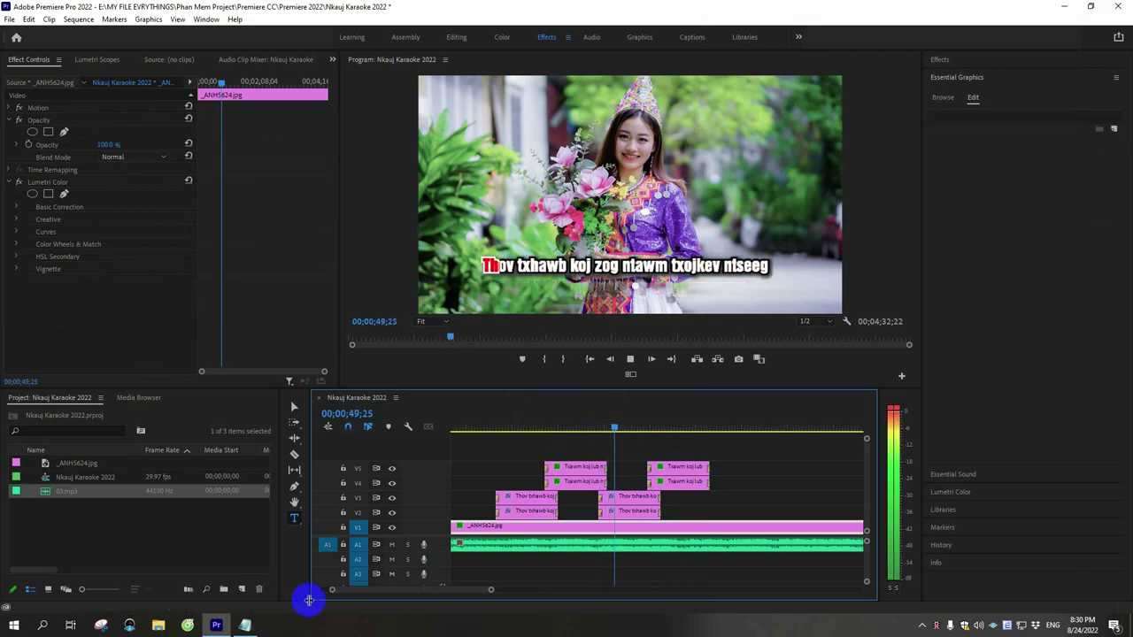
# Step: Add and select the third lyric line 'Los ua siab ntev txob tso tseg' in Notepad
pyautogui.click(245, 625)
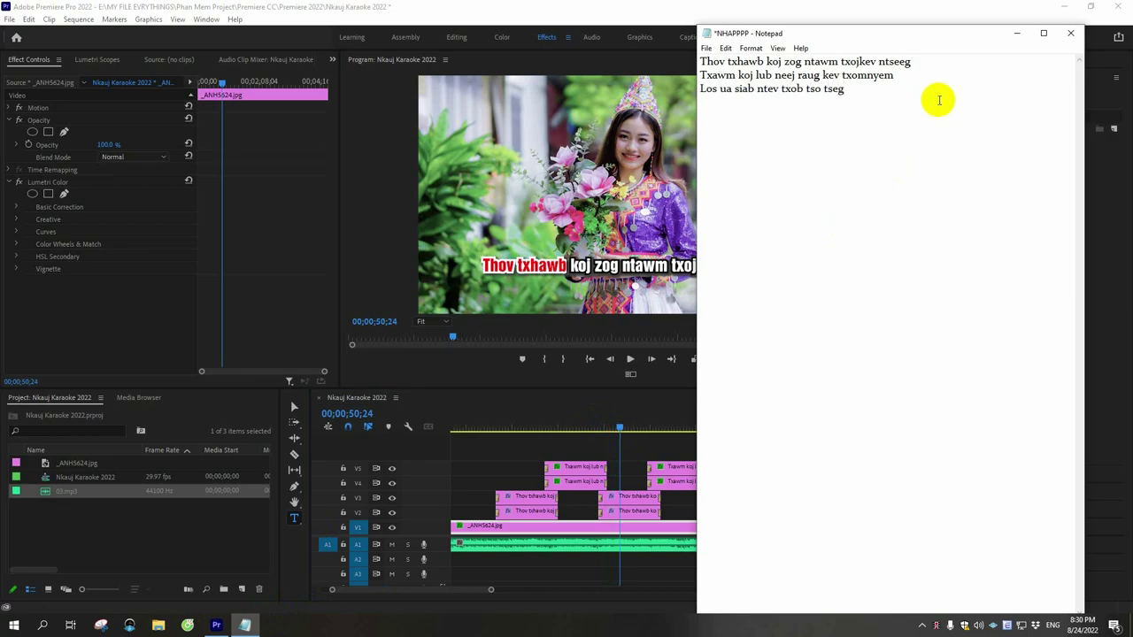
pyautogui.click(839, 96)
pyautogui.moveTo(677, 93); pyautogui.dragTo(683, 91)
pyautogui.hotkey('ctrl', 'c')
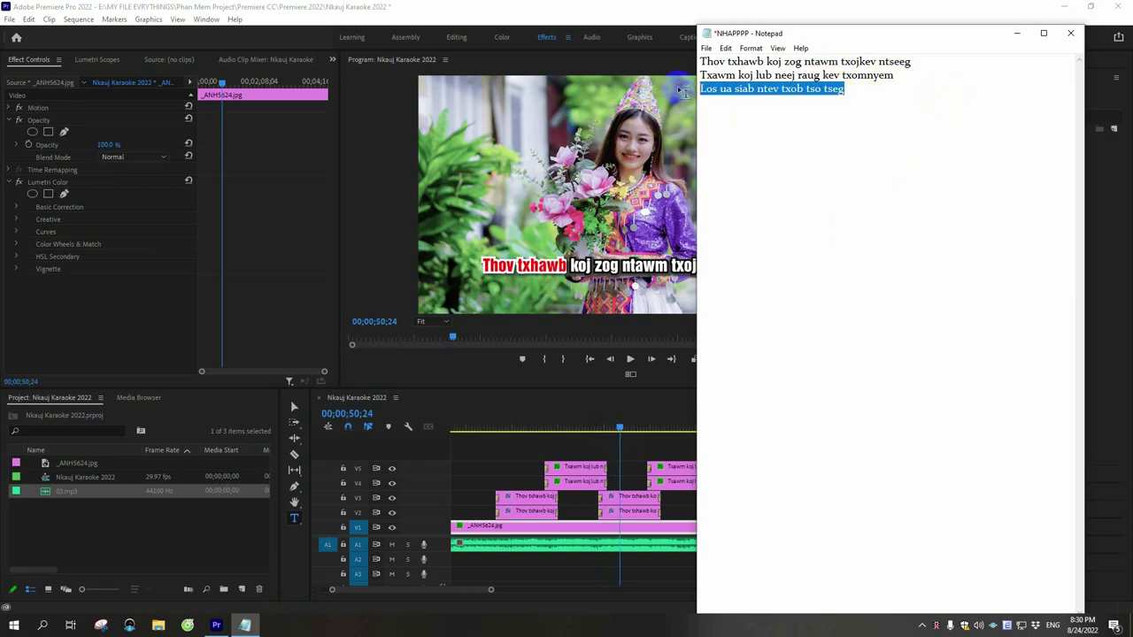
pyautogui.click(627, 427)
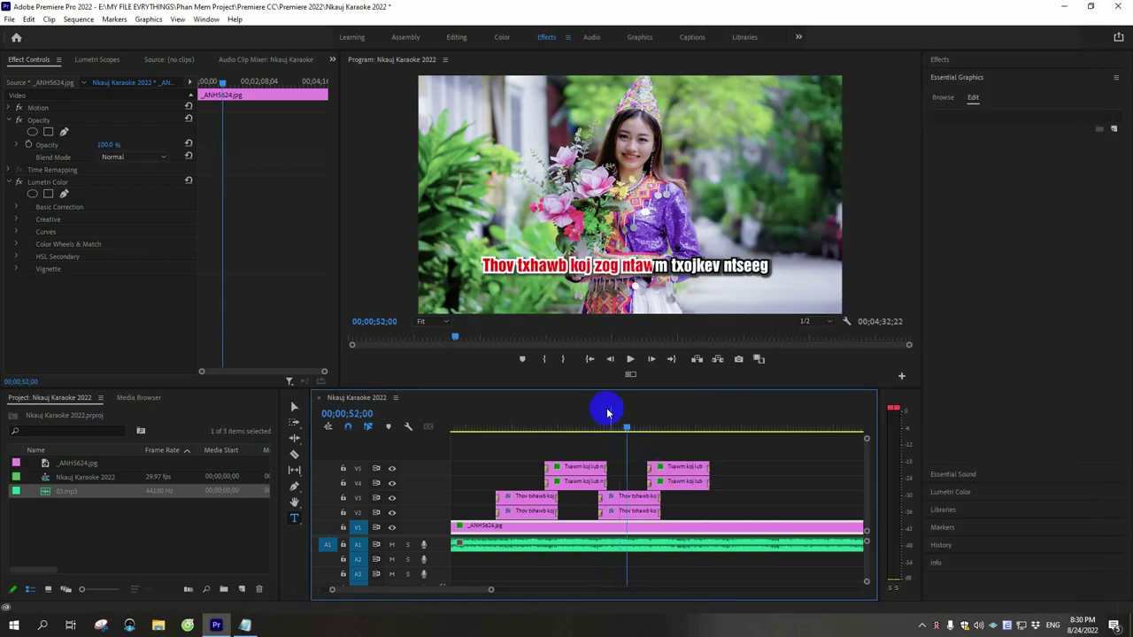
# Step: Paste 'Los ua siab ntev txob tso tseg' over the text of both V2/V3 title copies
pyautogui.click(626, 266)
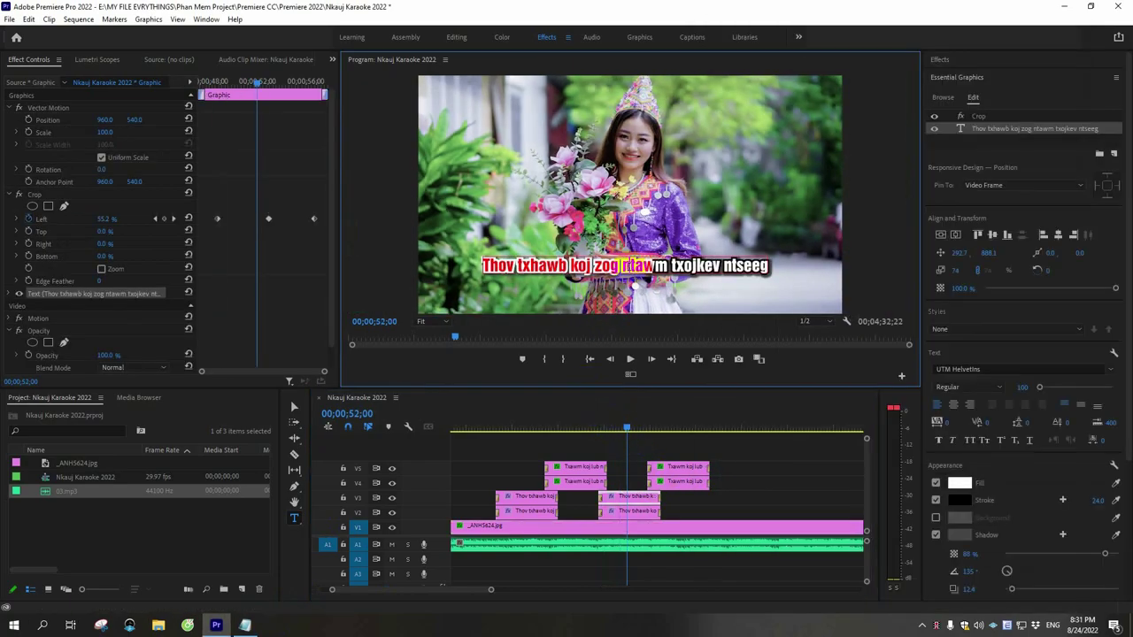
pyautogui.hotkey('ctrl', 'a')
pyautogui.hotkey('ctrl', 'v')
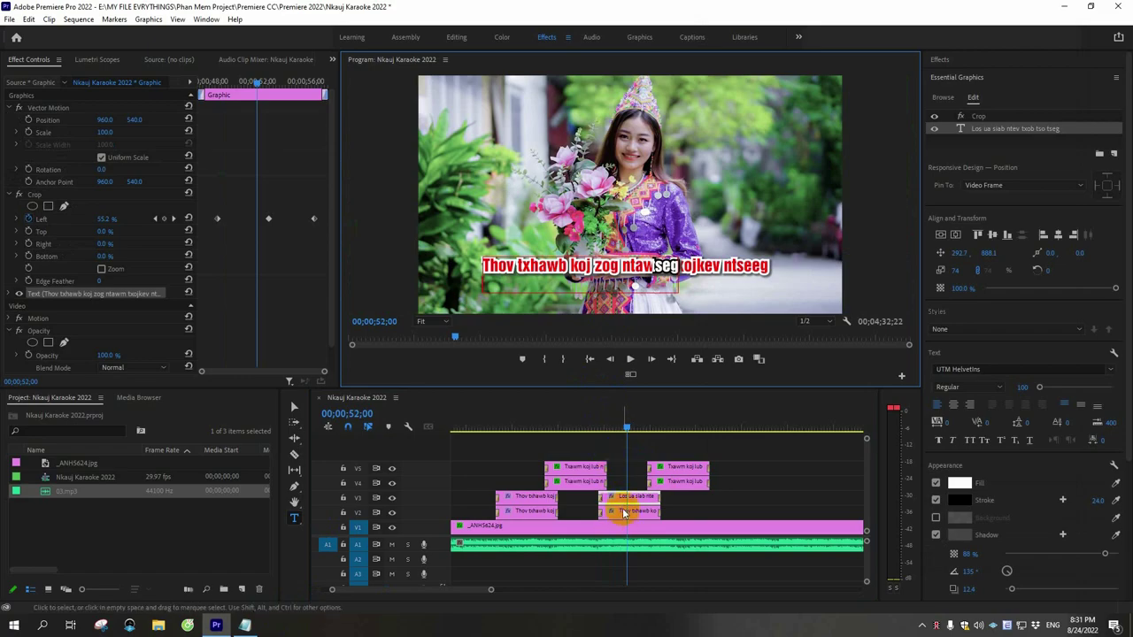
pyautogui.click(624, 513)
pyautogui.click(1013, 118)
pyautogui.click(645, 276)
pyautogui.hotkey('ctrl', 'a')
pyautogui.hotkey('ctrl', 'v')
# Step: Play back from about 48;27 to check the new line, stopping at 51;15
pyautogui.click(609, 424)
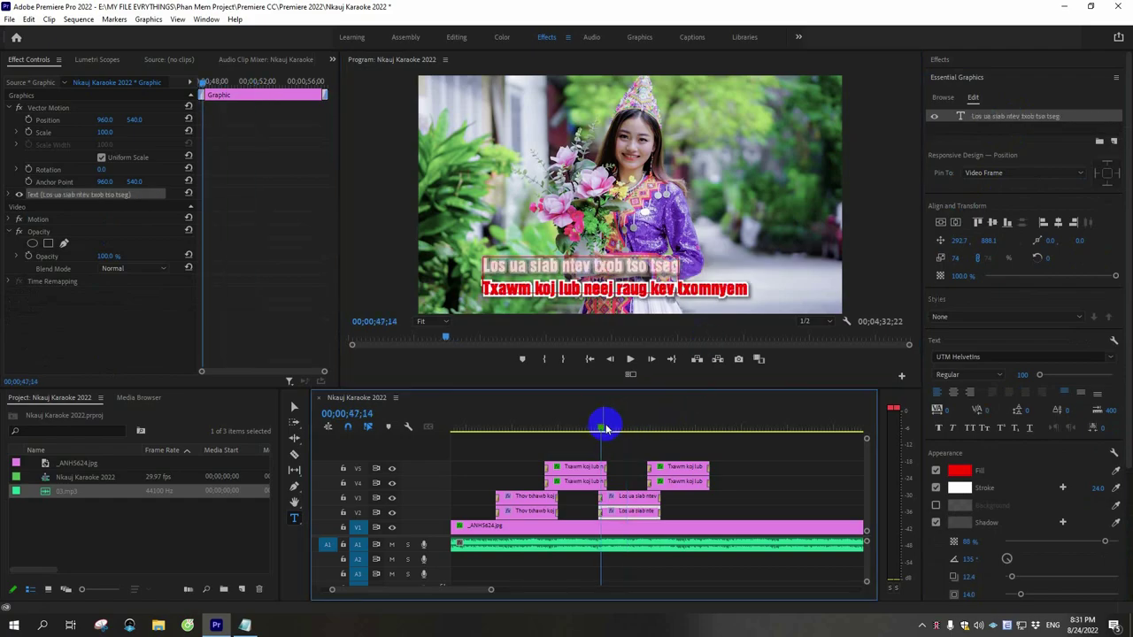
pyautogui.press('space')
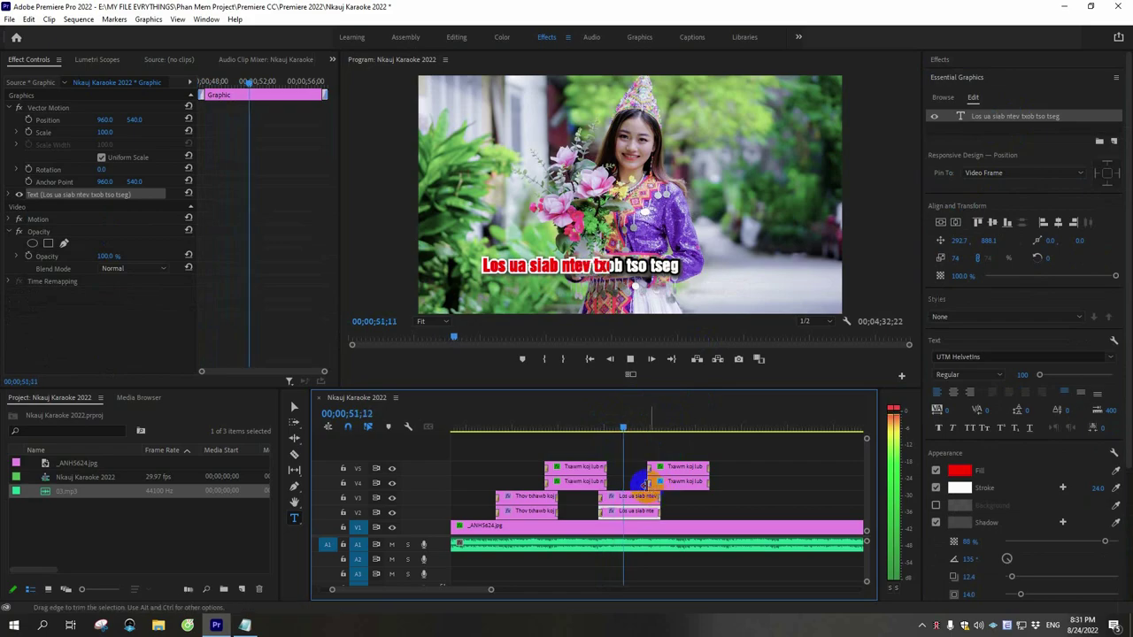
pyautogui.click(578, 270)
# Step: Shift the Txawm koj lub and Los ua siab ntev clips 15 frames earlier and replay from 47;04
pyautogui.click(689, 477)
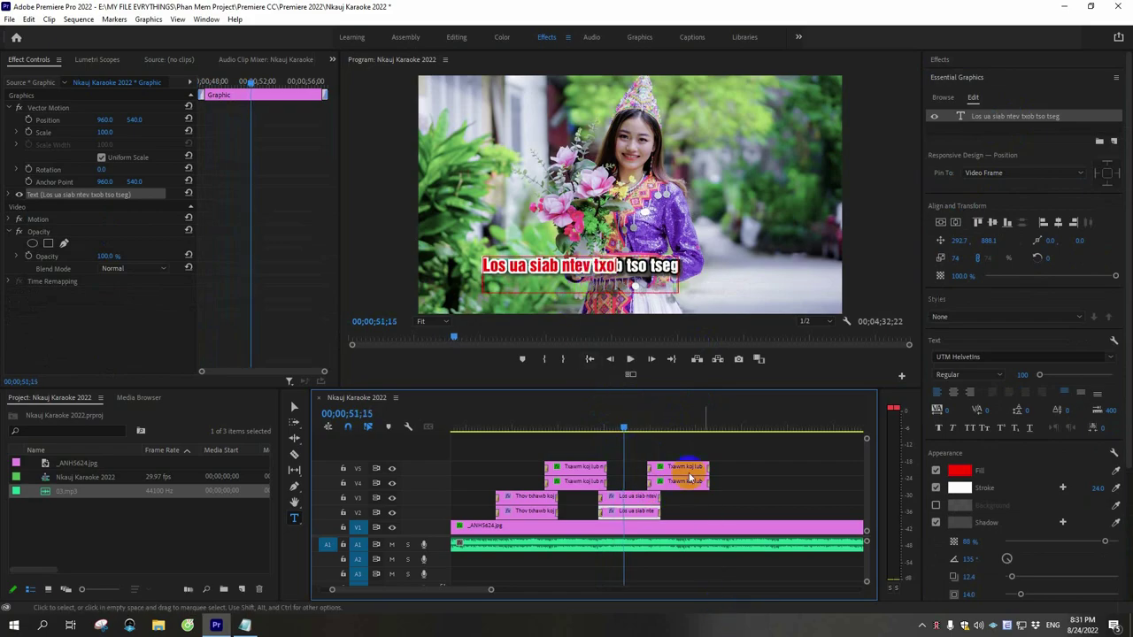
pyautogui.click(627, 488)
pyautogui.moveTo(641, 452); pyautogui.dragTo(636, 503)
pyautogui.click(596, 429)
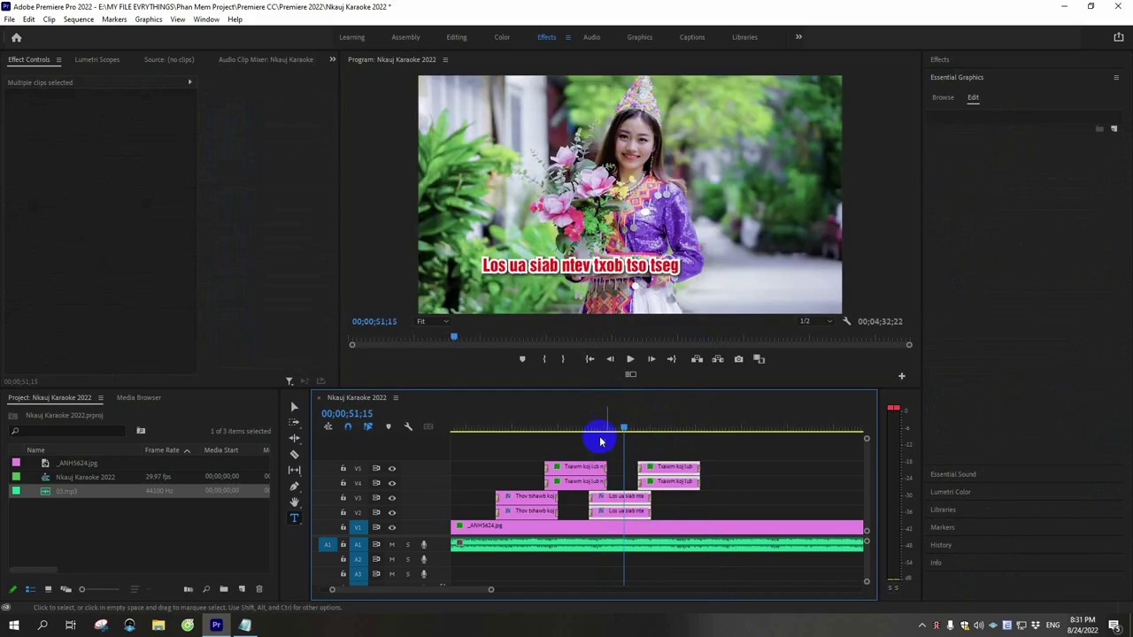
pyautogui.press('space')
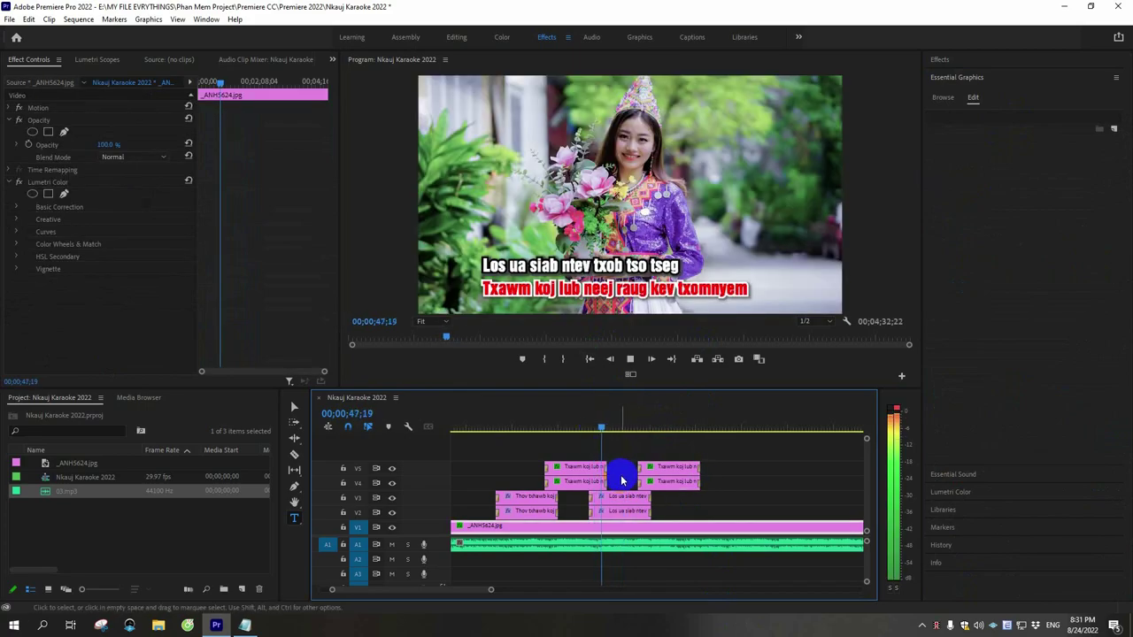
pyautogui.click(626, 501)
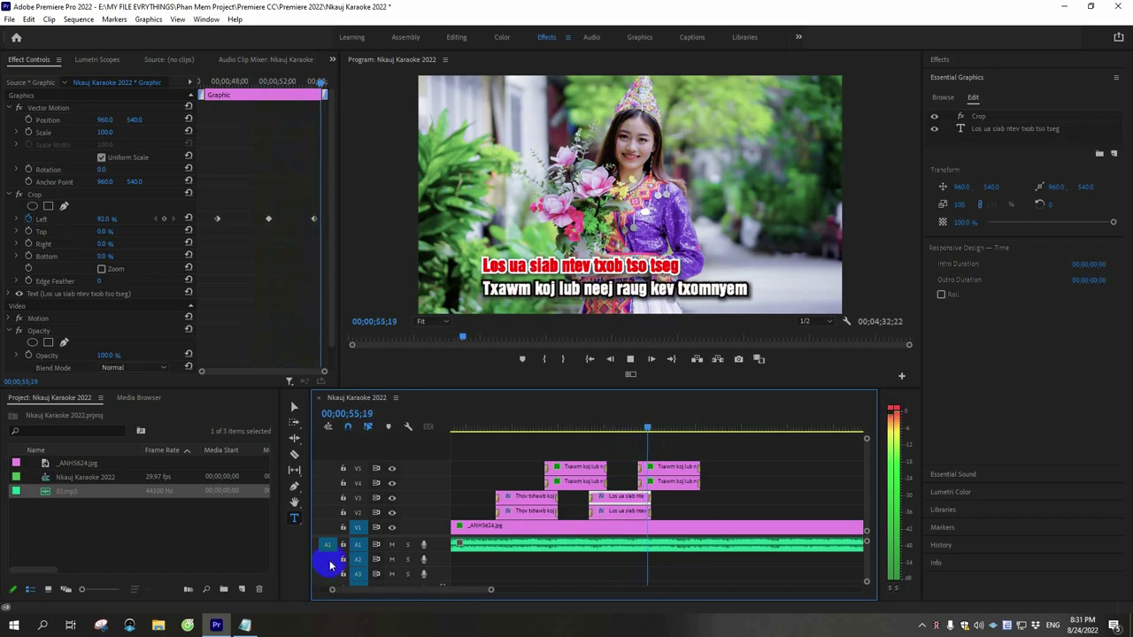
pyautogui.click(247, 624)
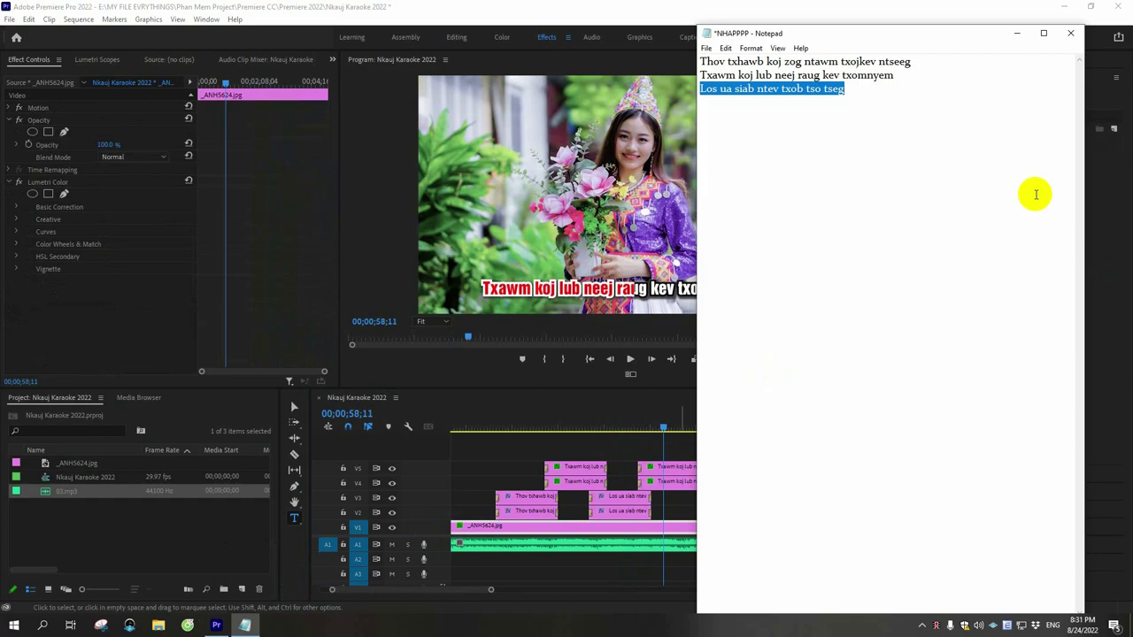
# Step: Type the fourth lyric line 'Yexus nyob ze Koj txhua lub sijhawm' and select it
pyautogui.press('Down')
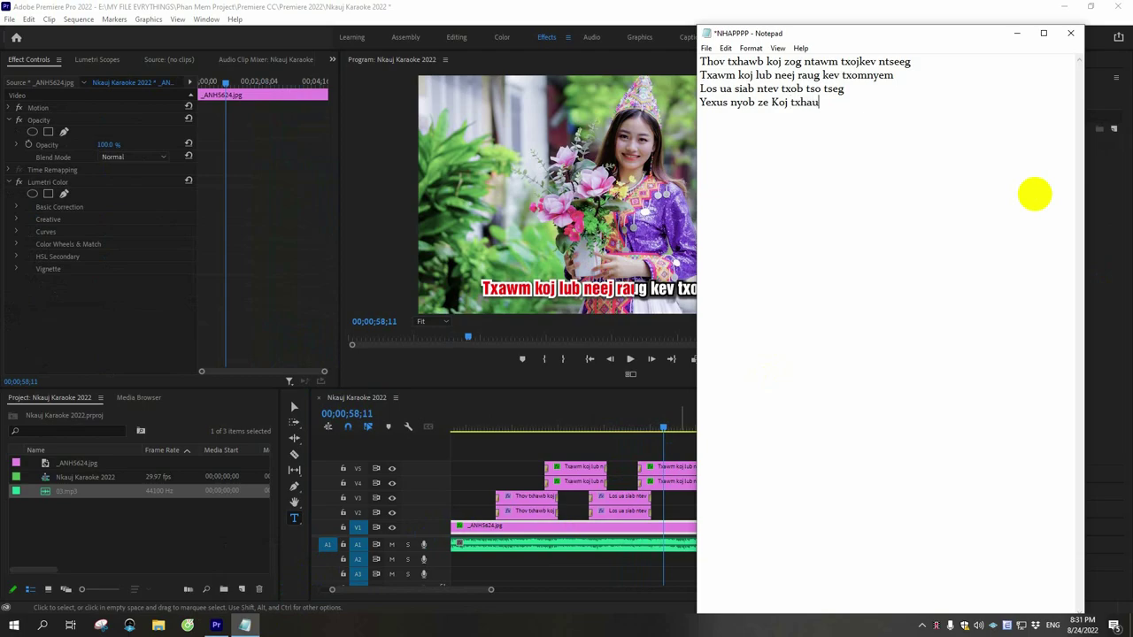
pyautogui.write('jhawm')
pyautogui.hotkey('shift', 'Home')
pyautogui.hotkey('ctrl', 'c')
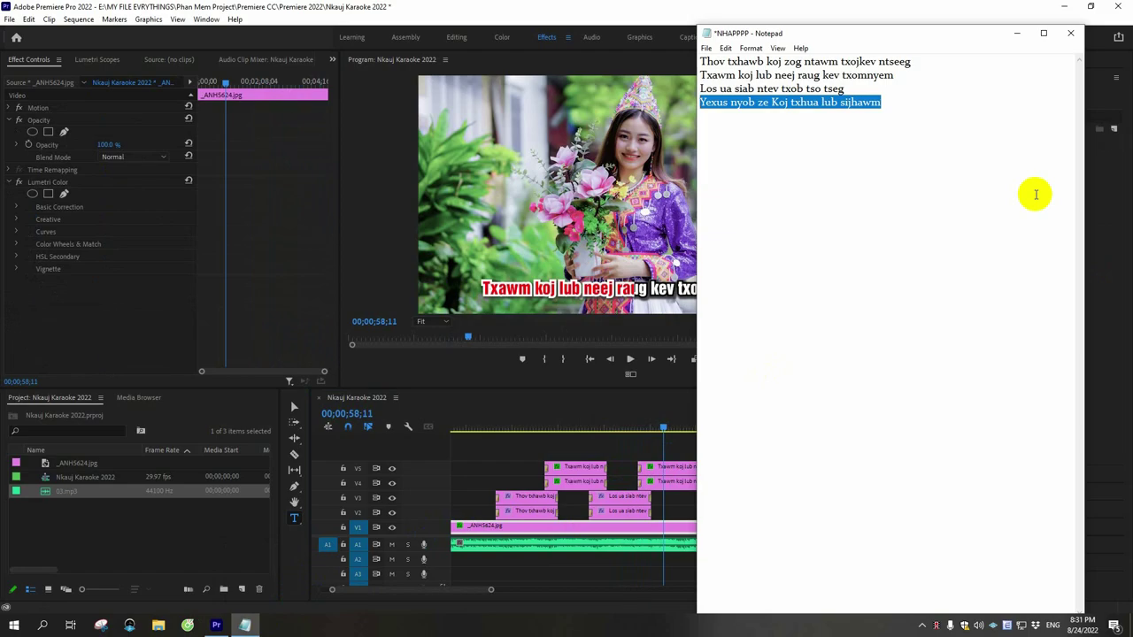
pyautogui.click(751, 6)
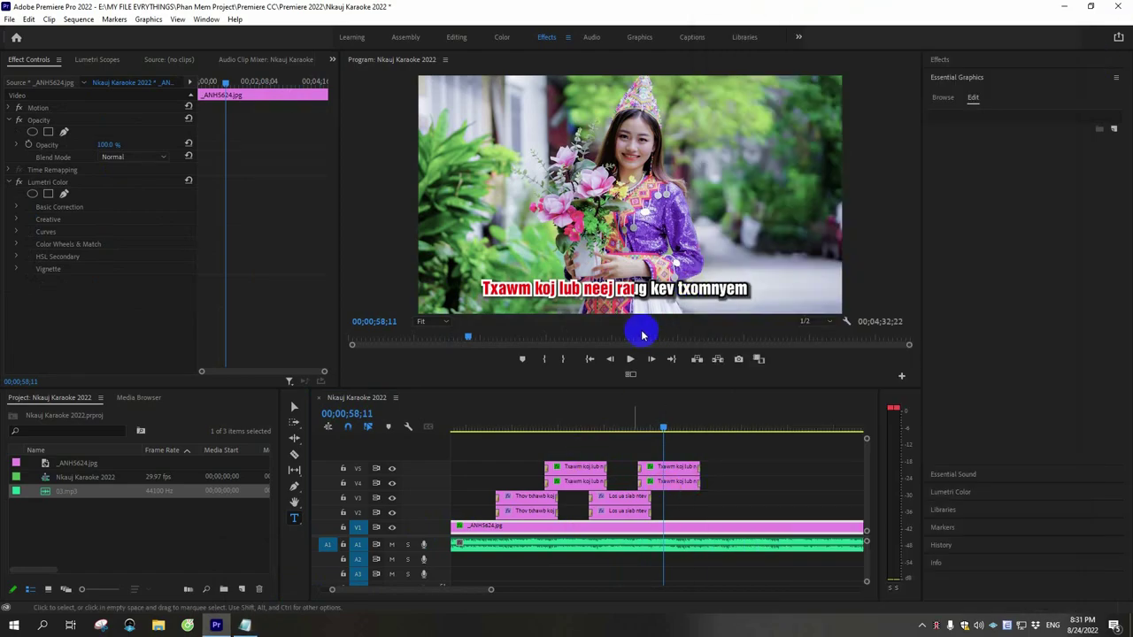
# Step: Paste 'Yexus nyob ze Koj txhua lub sijhawm' over the text of both V4/V5 title copies
pyautogui.click(641, 290)
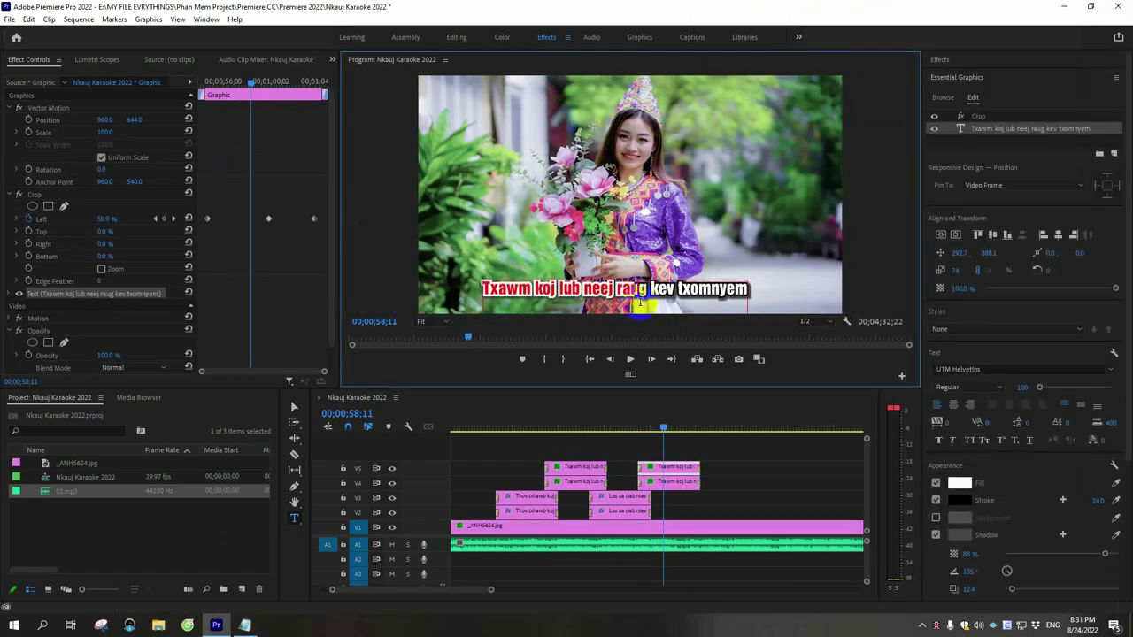
pyautogui.hotkey('ctrl', 'a')
pyautogui.hotkey('ctrl', 'v')
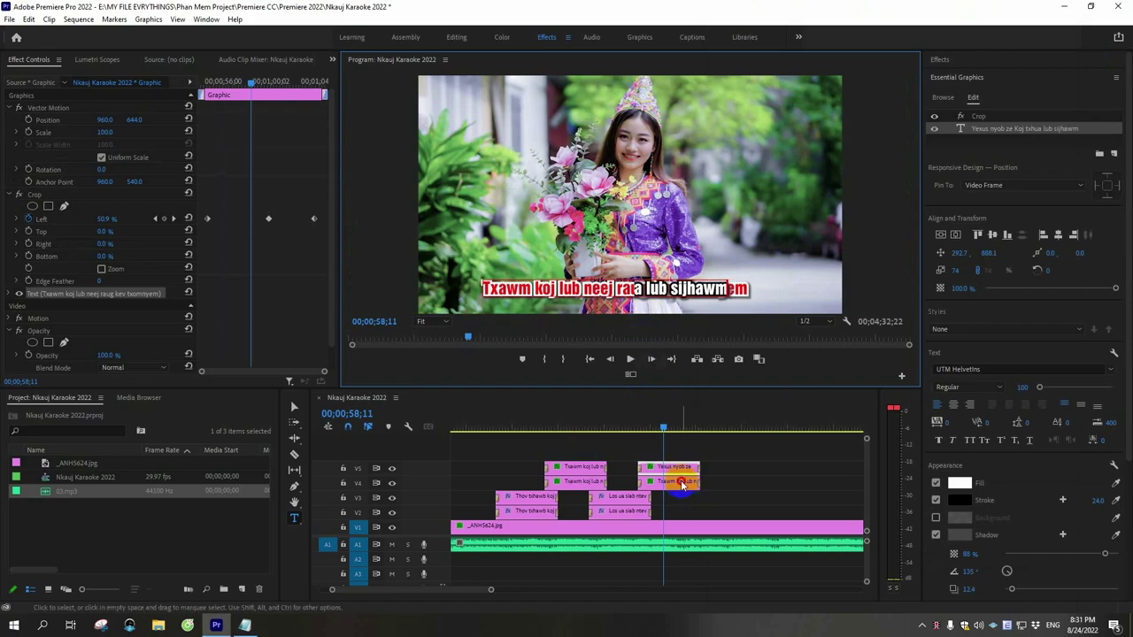
pyautogui.click(682, 482)
pyautogui.click(1006, 115)
pyautogui.click(602, 289)
pyautogui.hotkey('ctrl', 'a')
pyautogui.hotkey('ctrl', 'v')
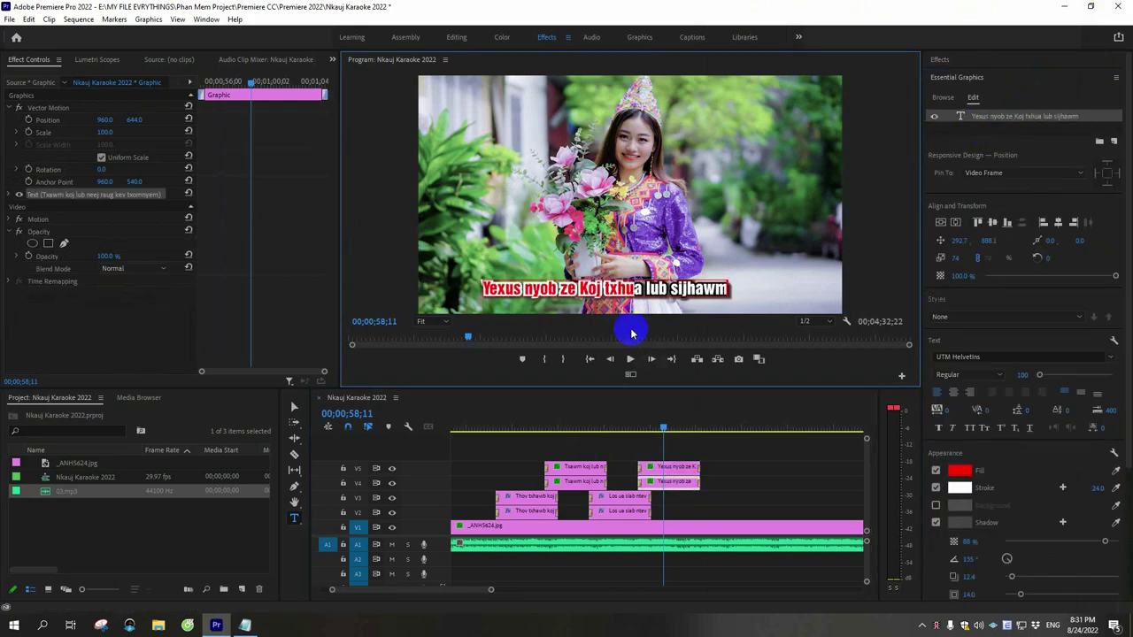
# Step: Move the Yexus clips up a track and earlier, then play back from 52;00
pyautogui.click(638, 425)
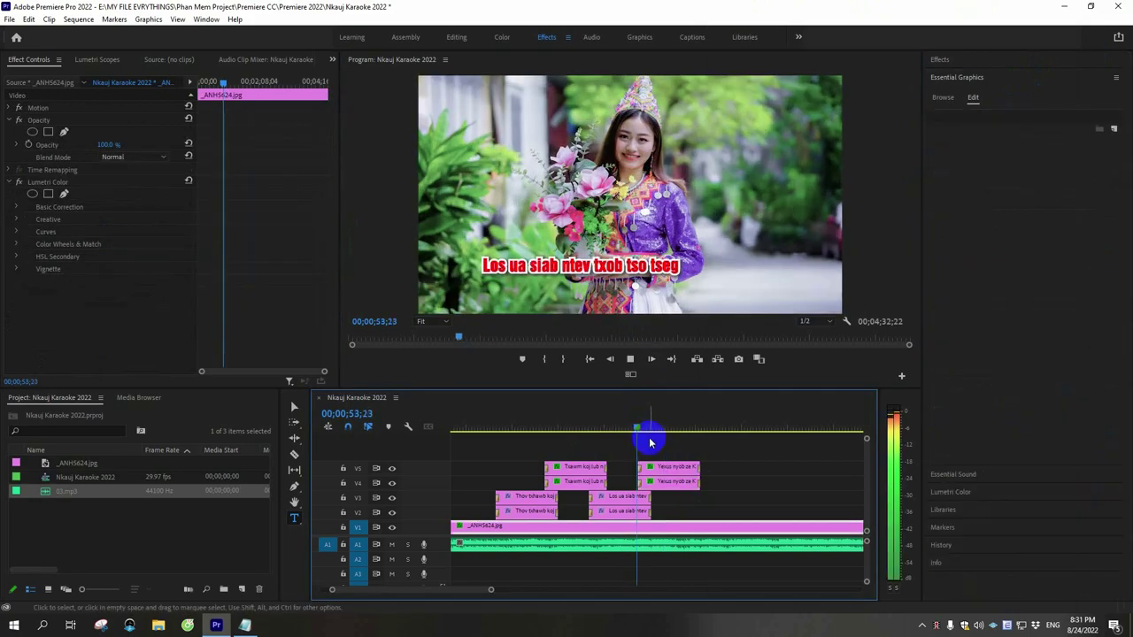
pyautogui.scroll(3, 699, 476)
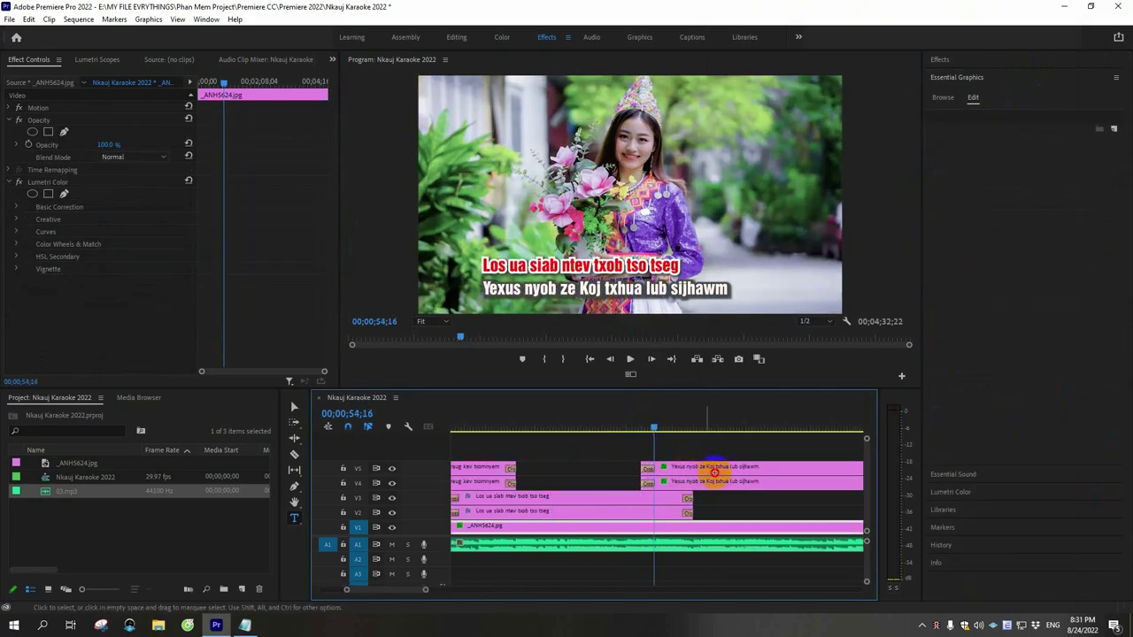
pyautogui.moveTo(714, 472); pyautogui.dragTo(599, 428)
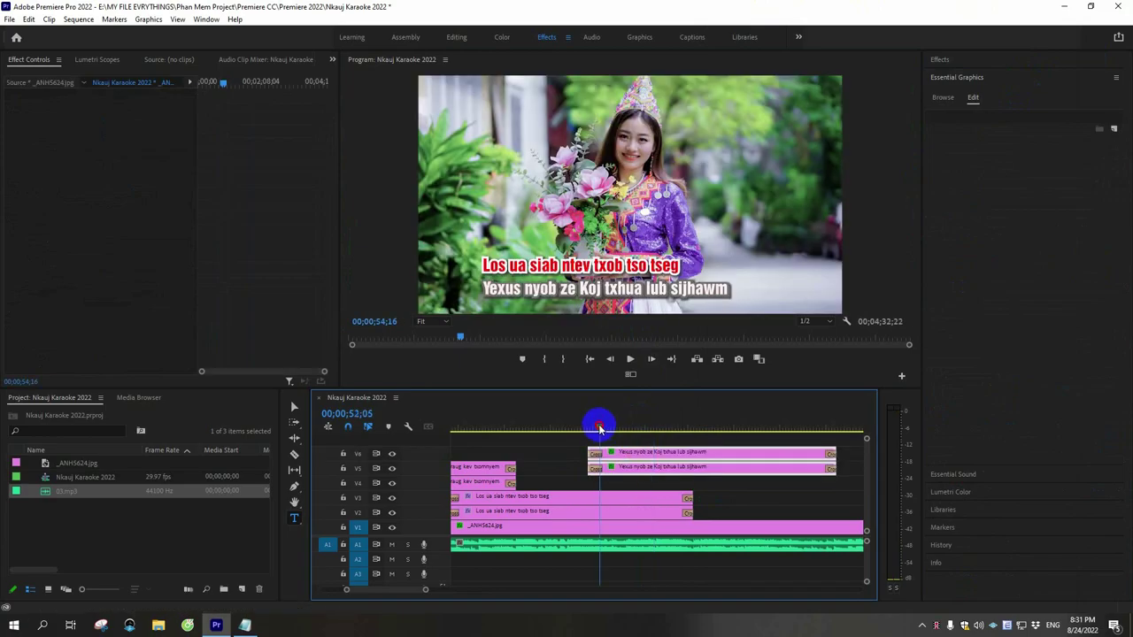
pyautogui.click(585, 428)
pyautogui.press('space')
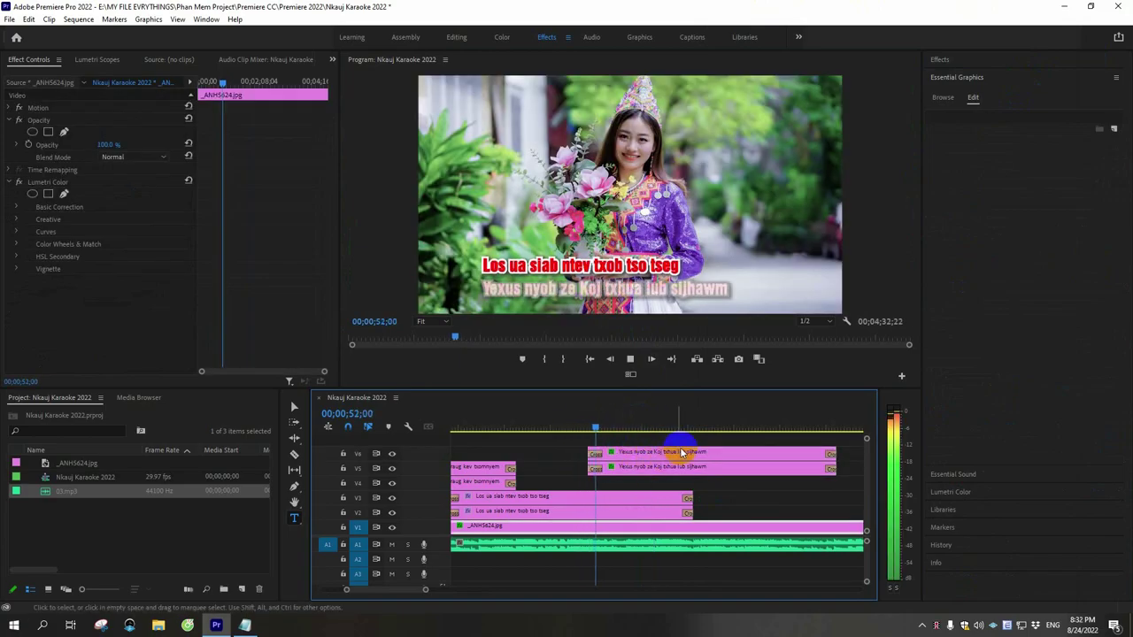
# Step: Move both Yexus clips back down one track and replay from 52;21 to check the wipe timing
pyautogui.moveTo(761, 496)
pyautogui.mouseDown()
pyautogui.moveTo(734, 447)
pyautogui.moveTo(708, 466)
pyautogui.mouseUp()
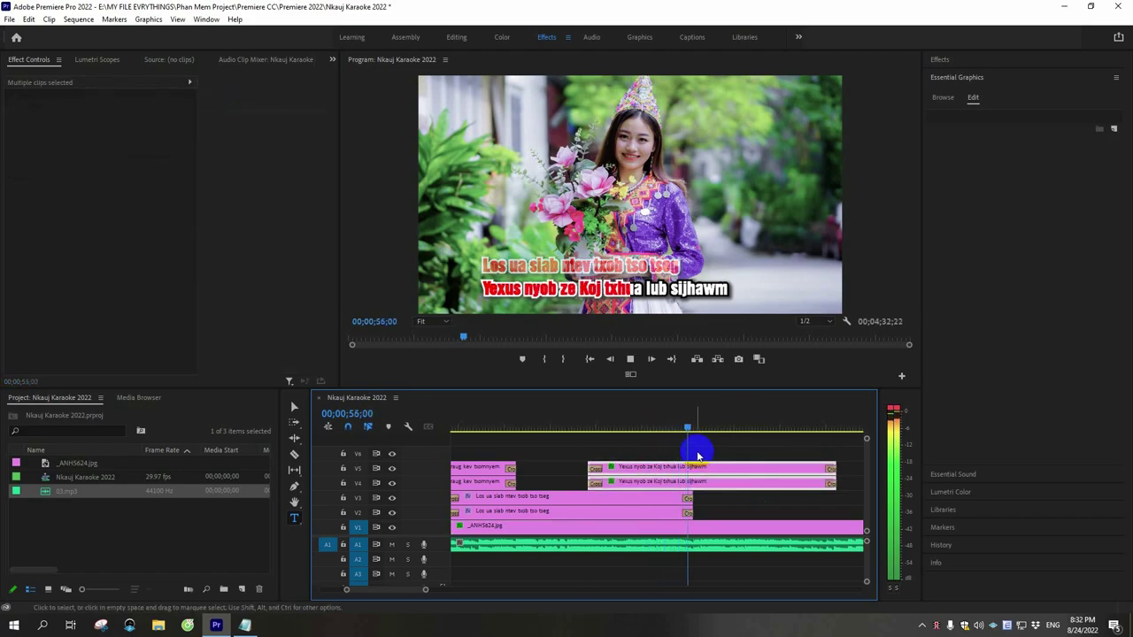
pyautogui.press('space')
pyautogui.click(722, 451)
pyautogui.click(721, 466)
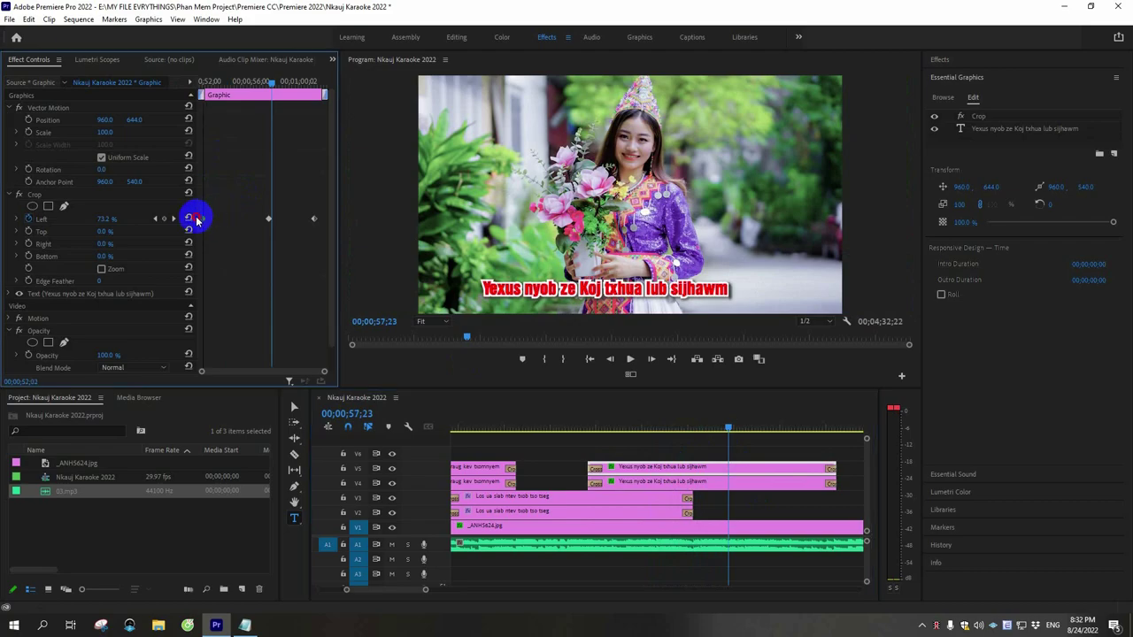
pyautogui.click(611, 423)
pyautogui.press('space')
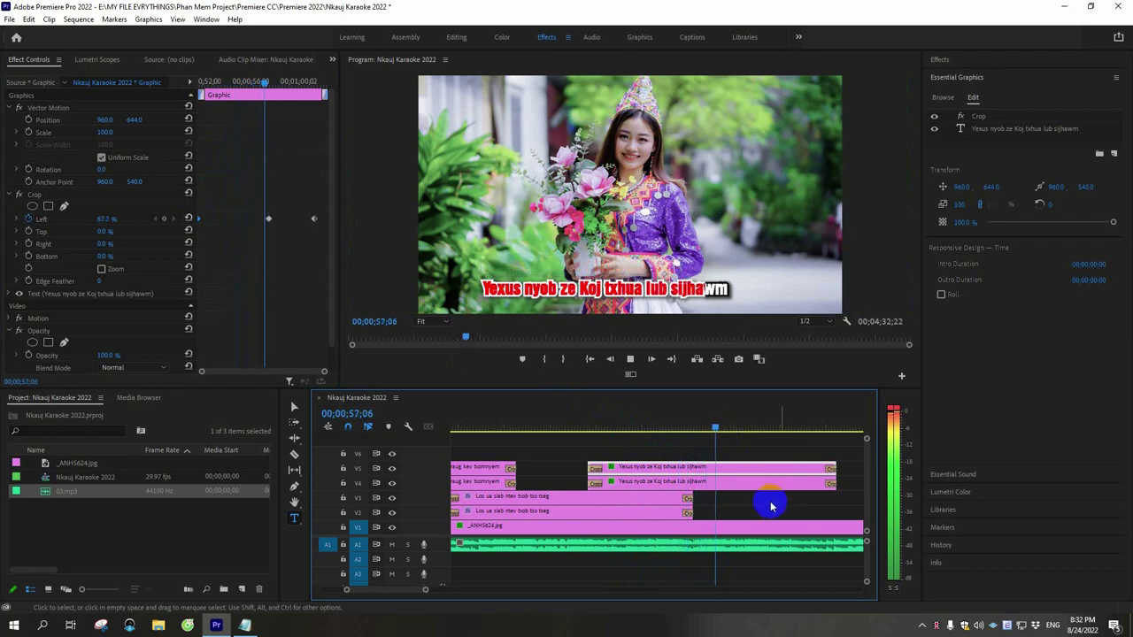
pyautogui.click(687, 508)
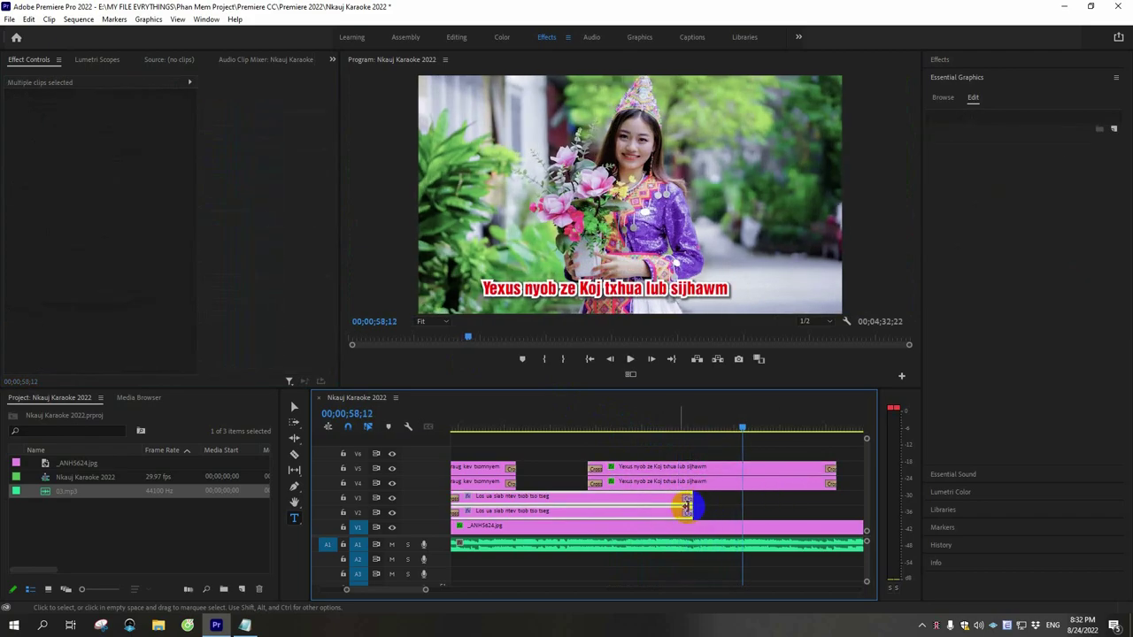
# Step: Shorten the Los ua siab ntev clips, zoom out twice, and marquee-select all four lyric clips on V2–V5
pyautogui.moveTo(693, 503); pyautogui.dragTo(650, 505)
pyautogui.press('-')
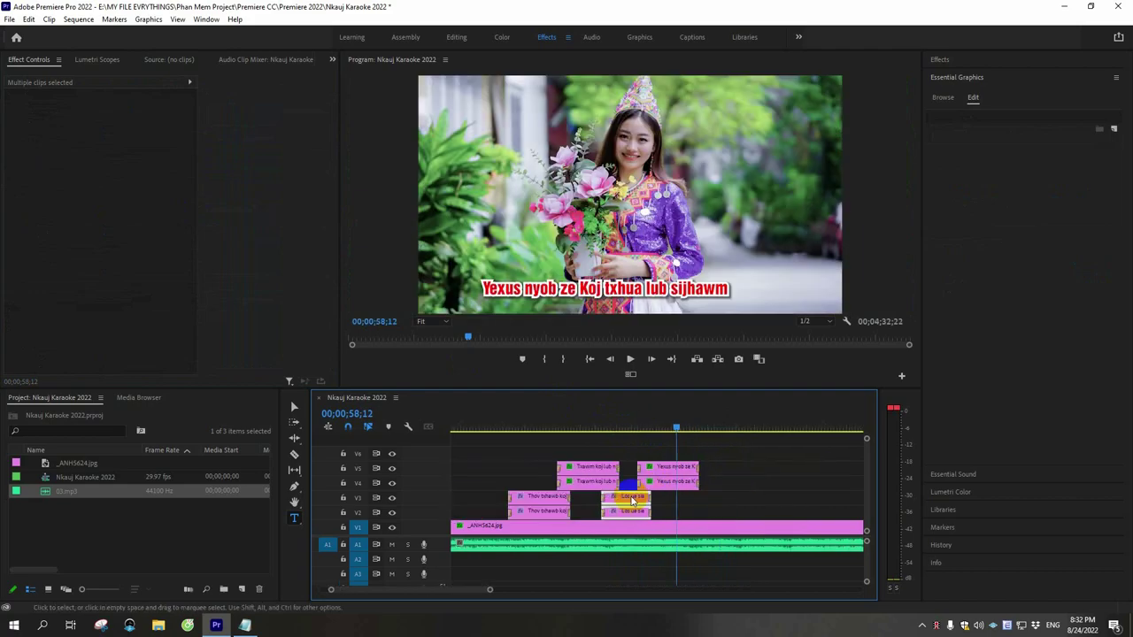
pyautogui.press('-')
pyautogui.moveTo(595, 449); pyautogui.dragTo(491, 522)
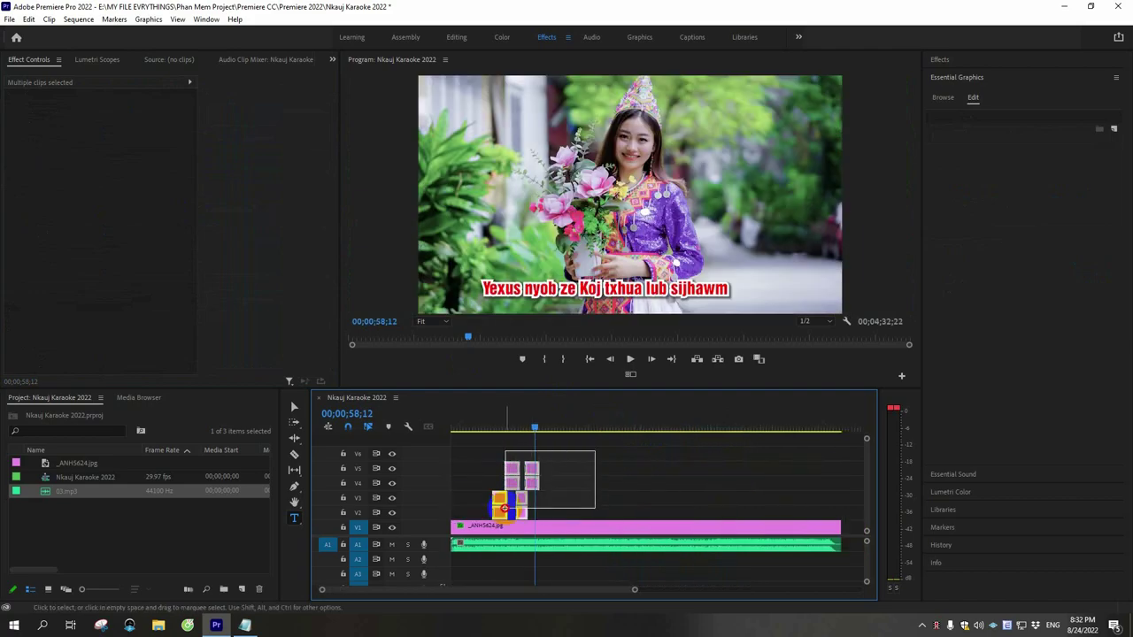